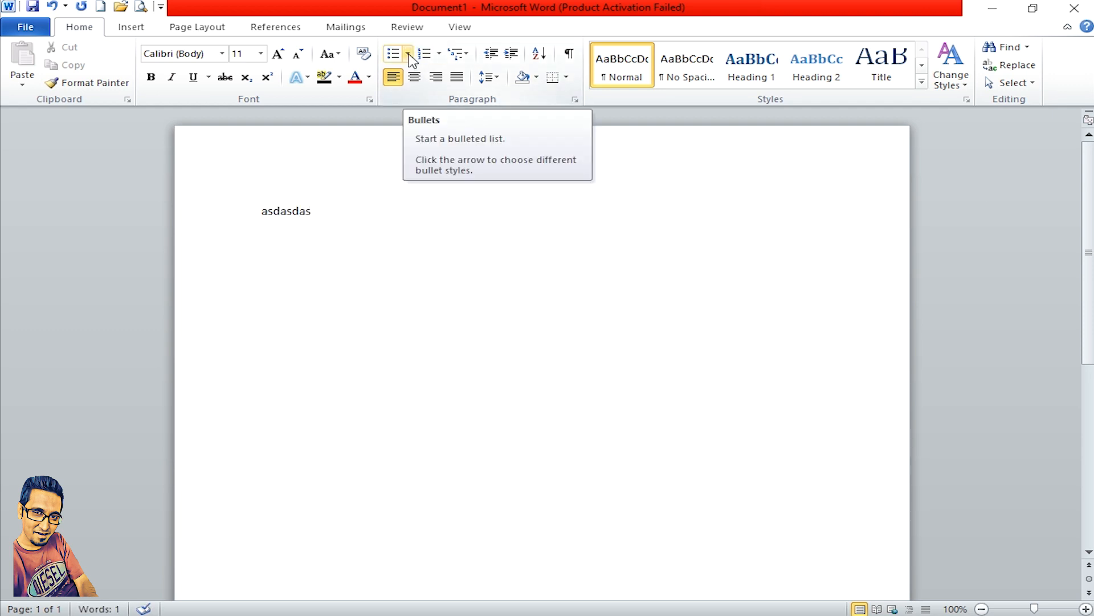
Step: Replace the placeholder text with a list of four first names, each on its own line
double_click(318, 214)
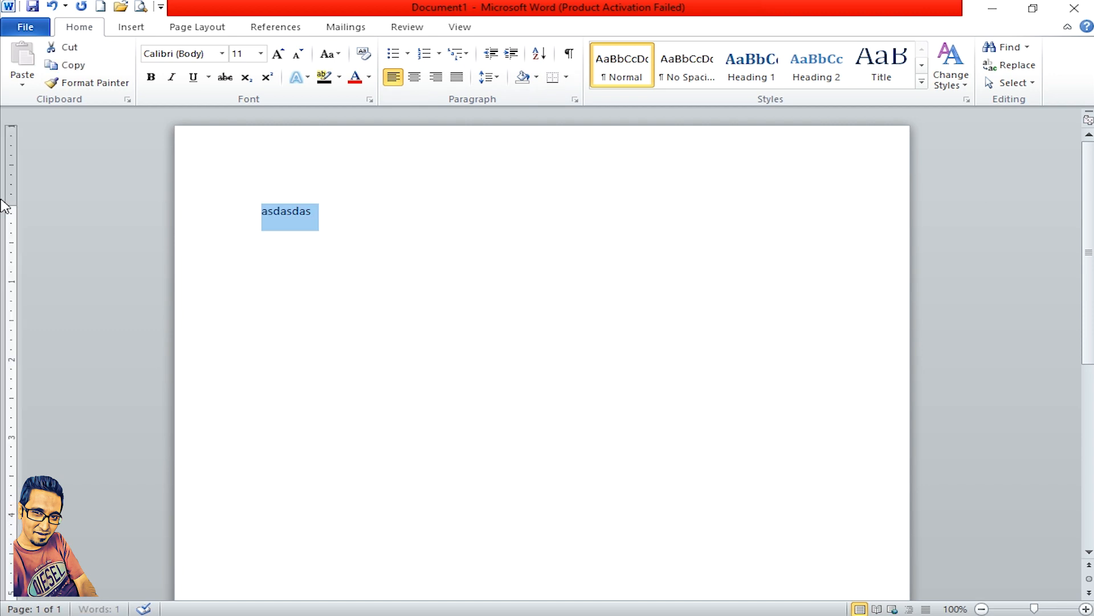
text(Owais)
key(Return)
text(Arsalan)
key(Return)
text(Maqsood)
key(Return)
text(Ahmed)
key(Return)
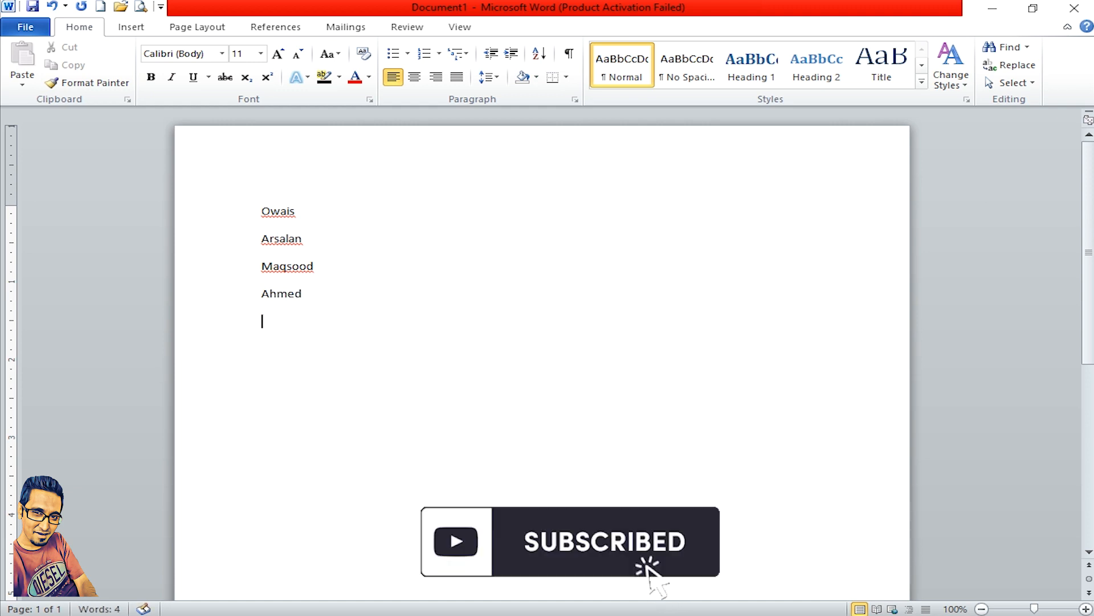
Step: Preview the bullet and numbering styles on the last three names, opening and dismissing the new bullet definition
drag(262, 238, 313, 286)
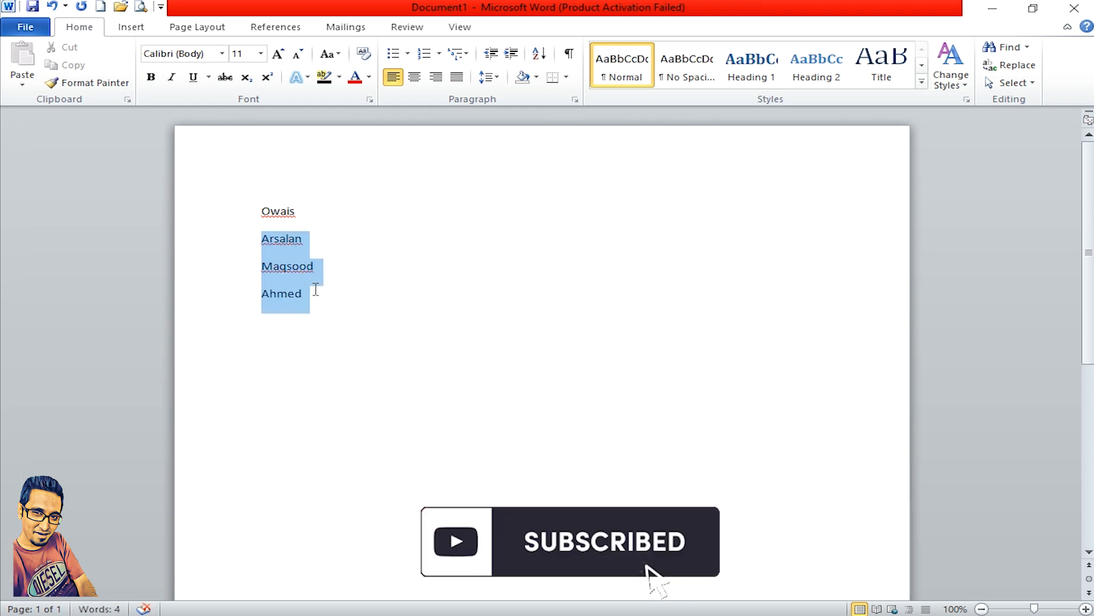
click(407, 53)
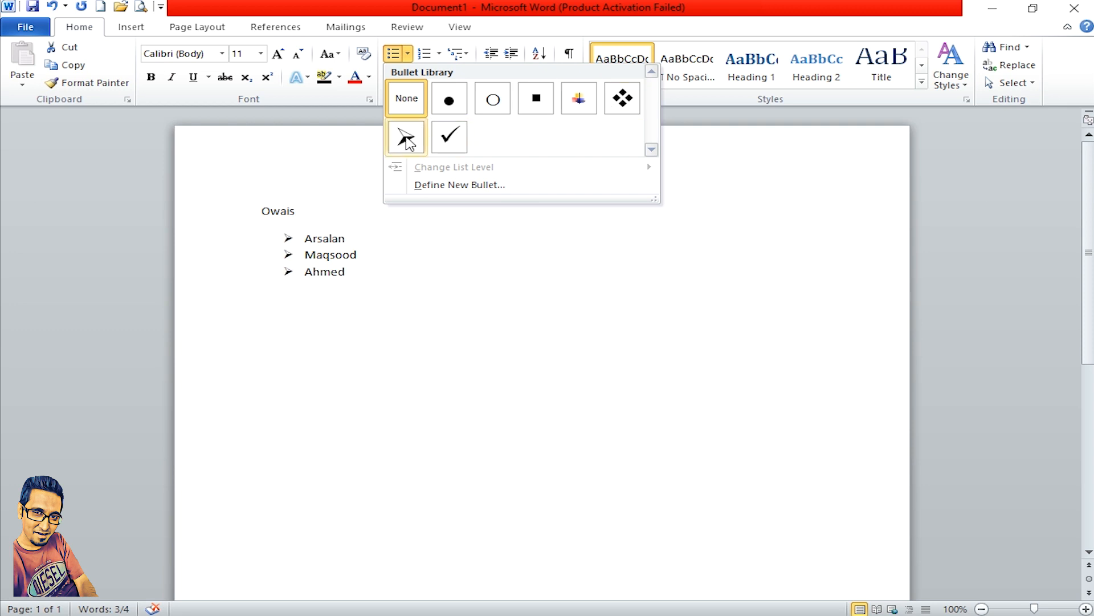
click(470, 188)
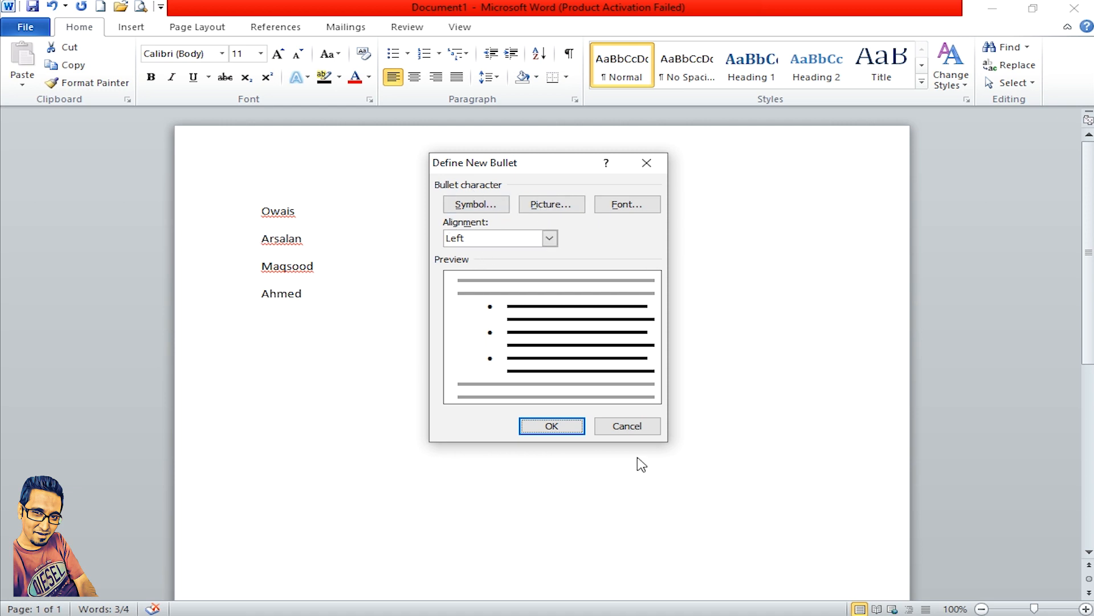
click(647, 427)
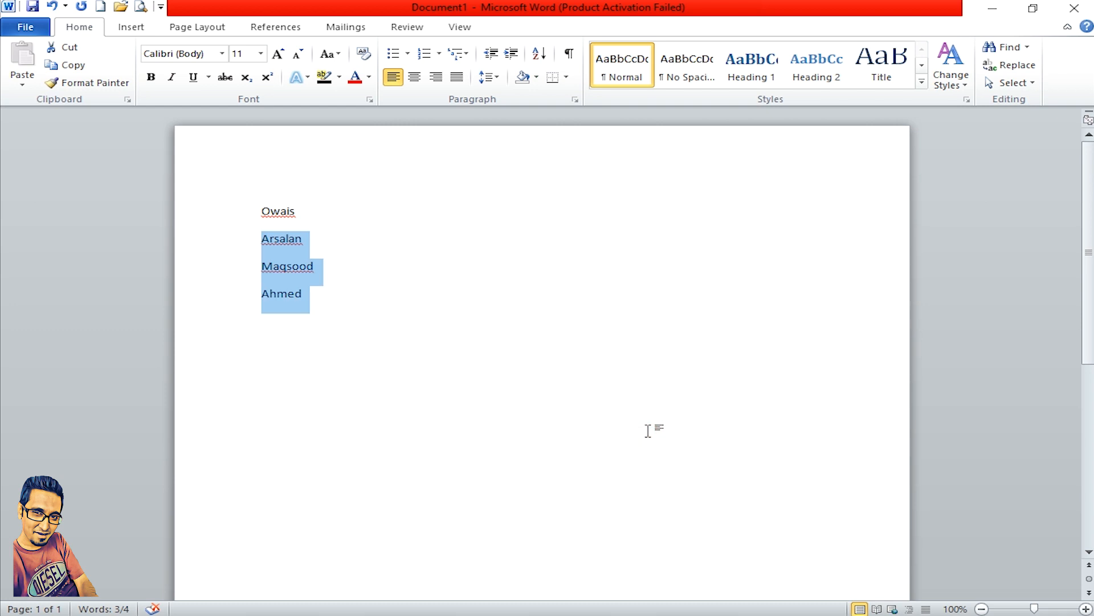
click(440, 51)
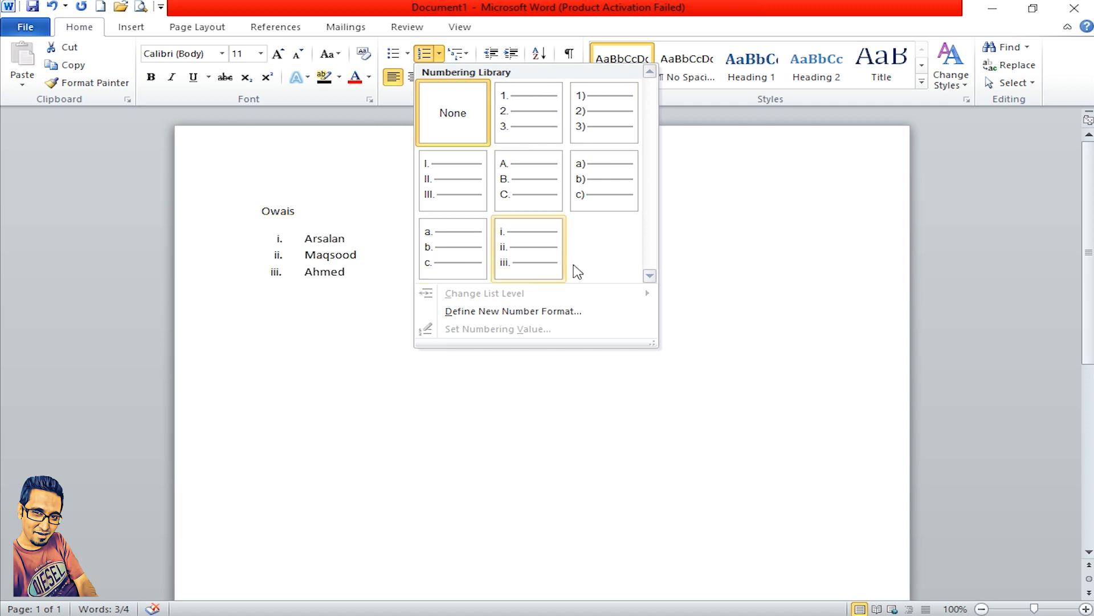
click(334, 392)
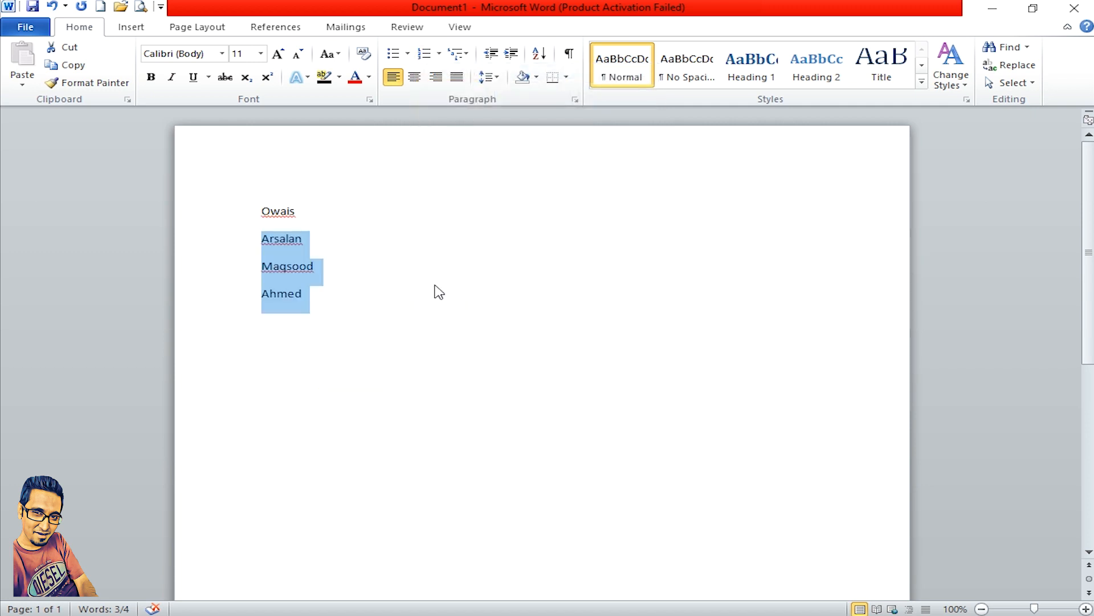
Step: Try the 1., 1.1., 1.1.1. multilevel list on the last three names and undo it
click(465, 55)
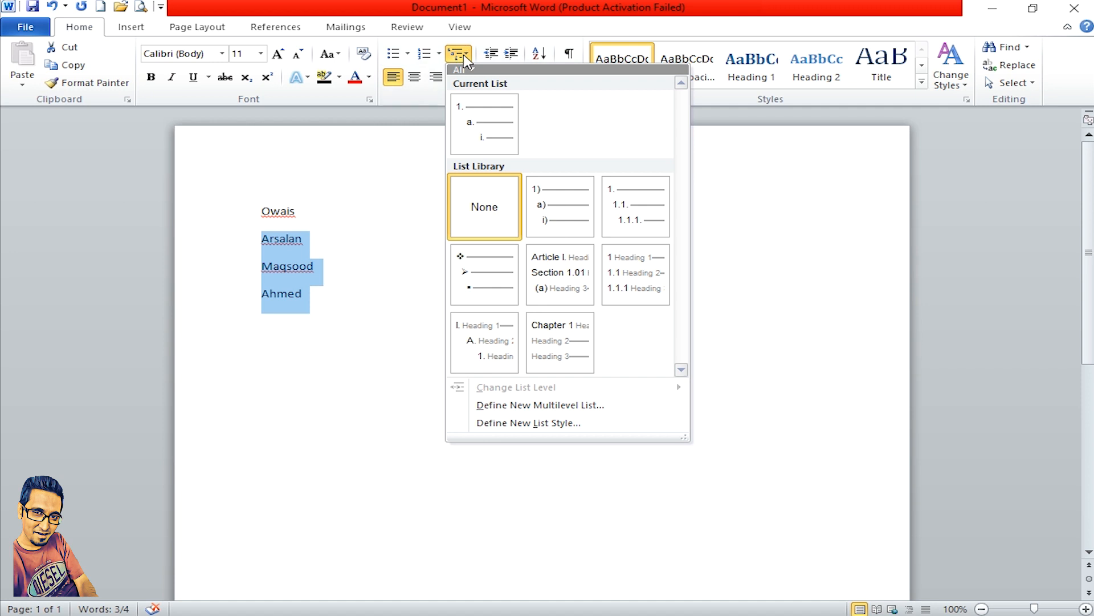
mouse_move(475, 136)
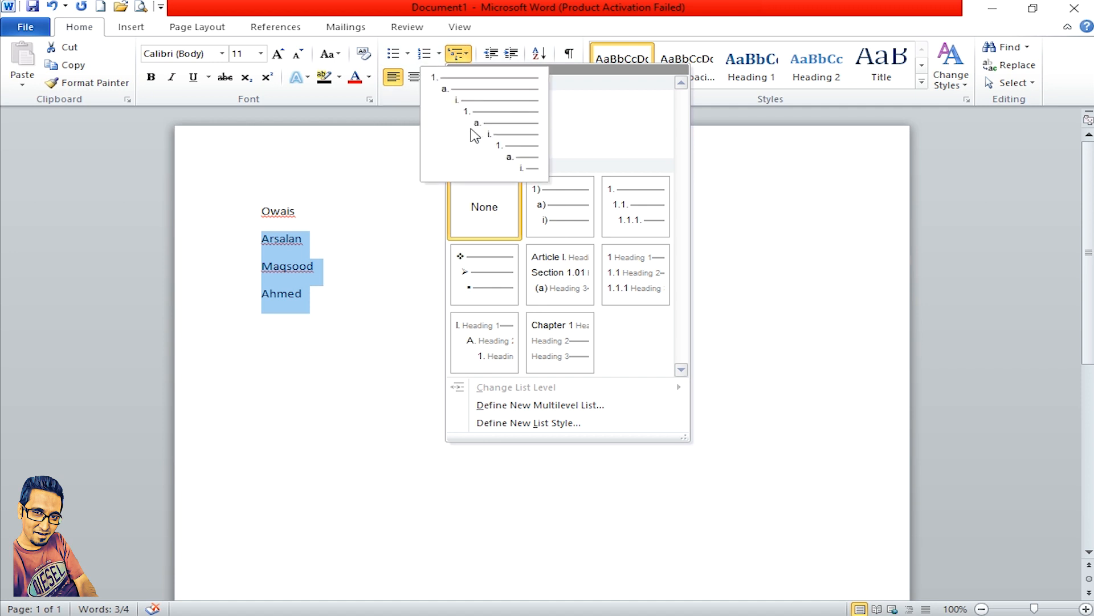
mouse_move(590, 232)
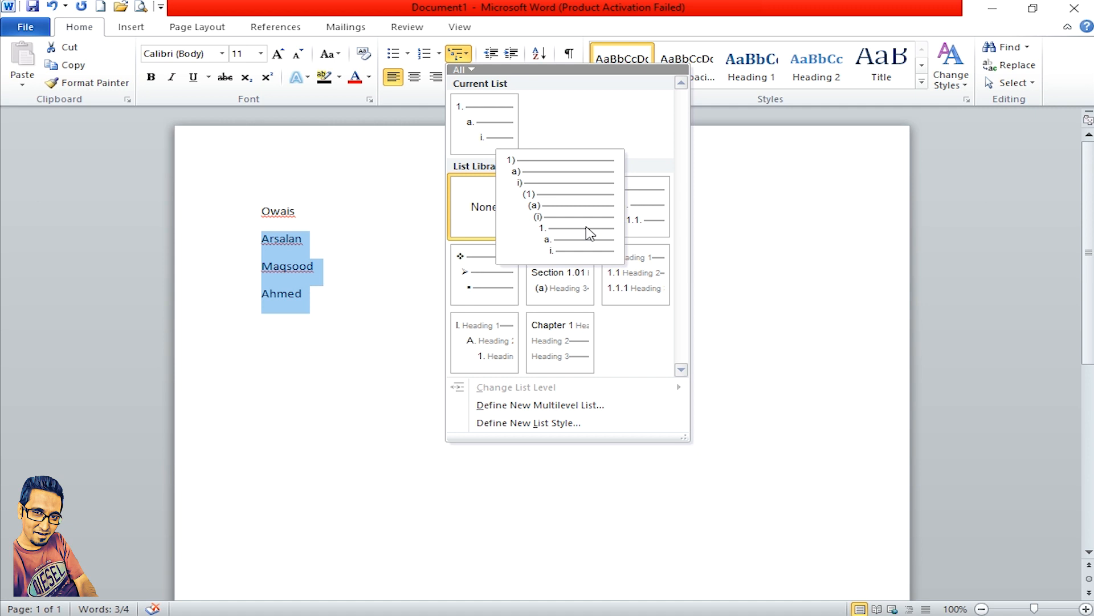
mouse_move(636, 223)
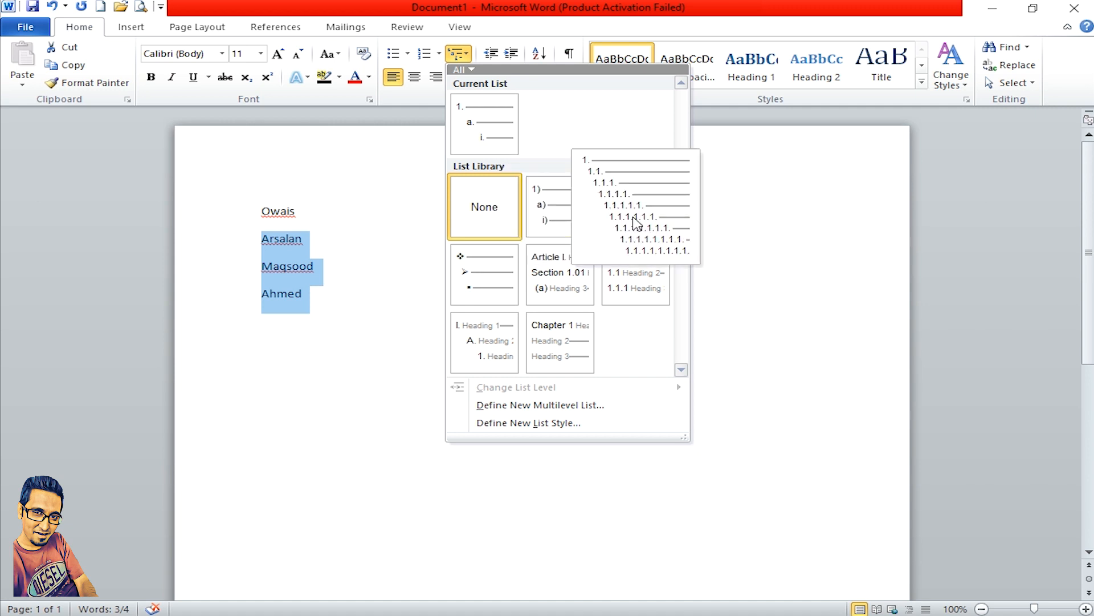
mouse_move(463, 287)
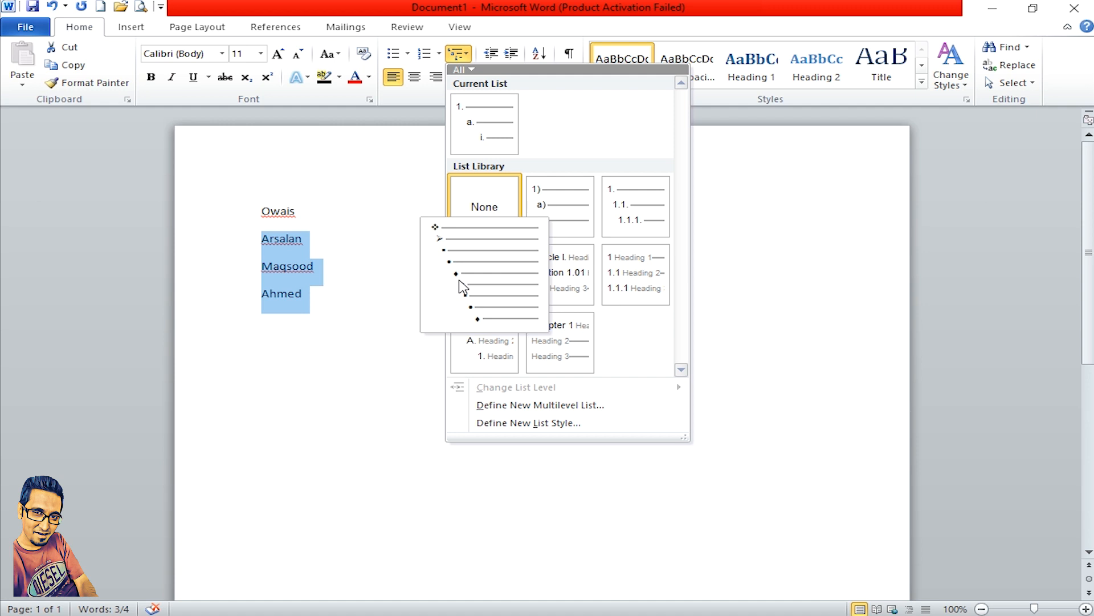
click(636, 213)
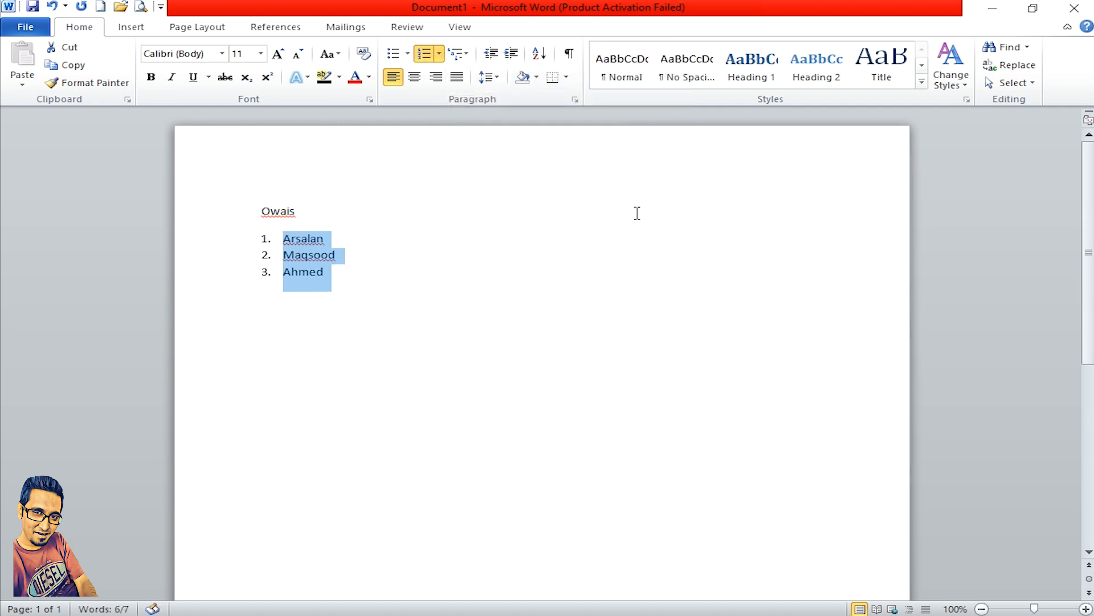
click(343, 244)
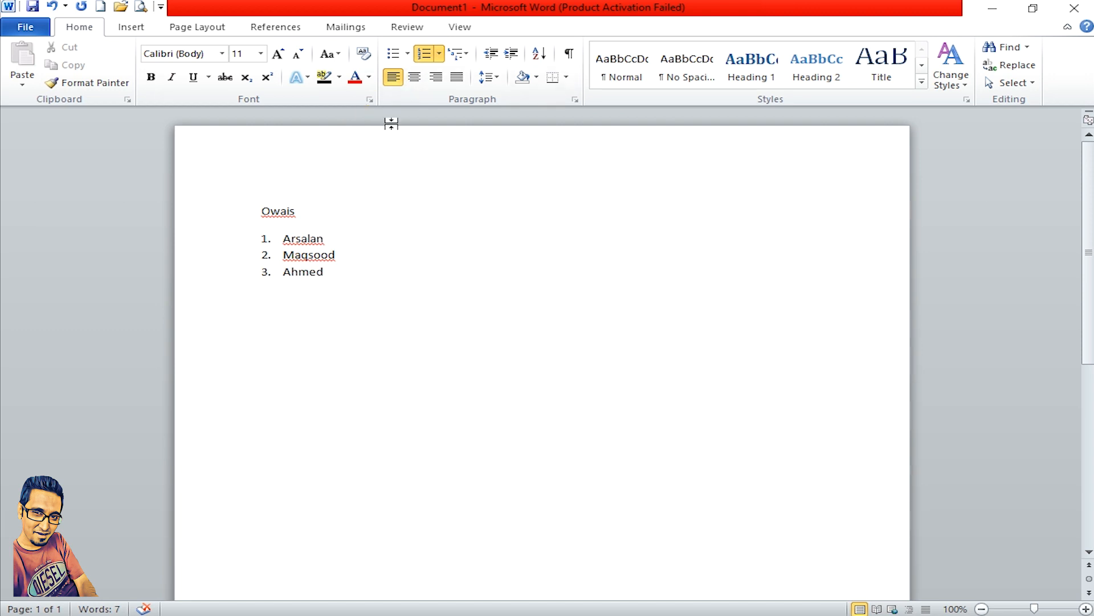
key(ctrl+z)
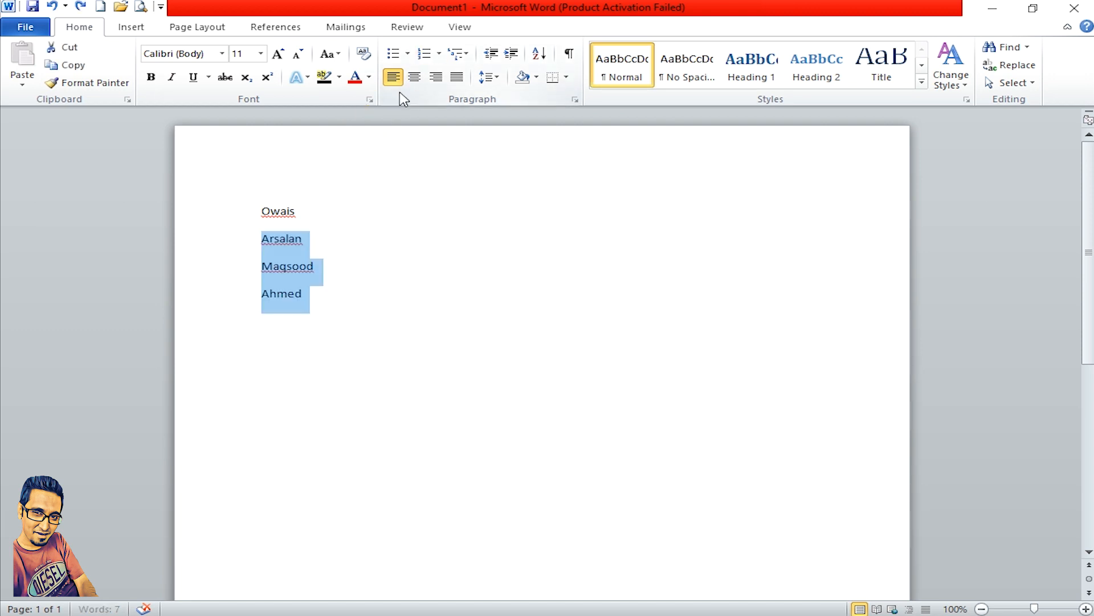
Step: Apply solid round bullets to the last three names and add the items Ddd, Dd and D below them
click(408, 55)
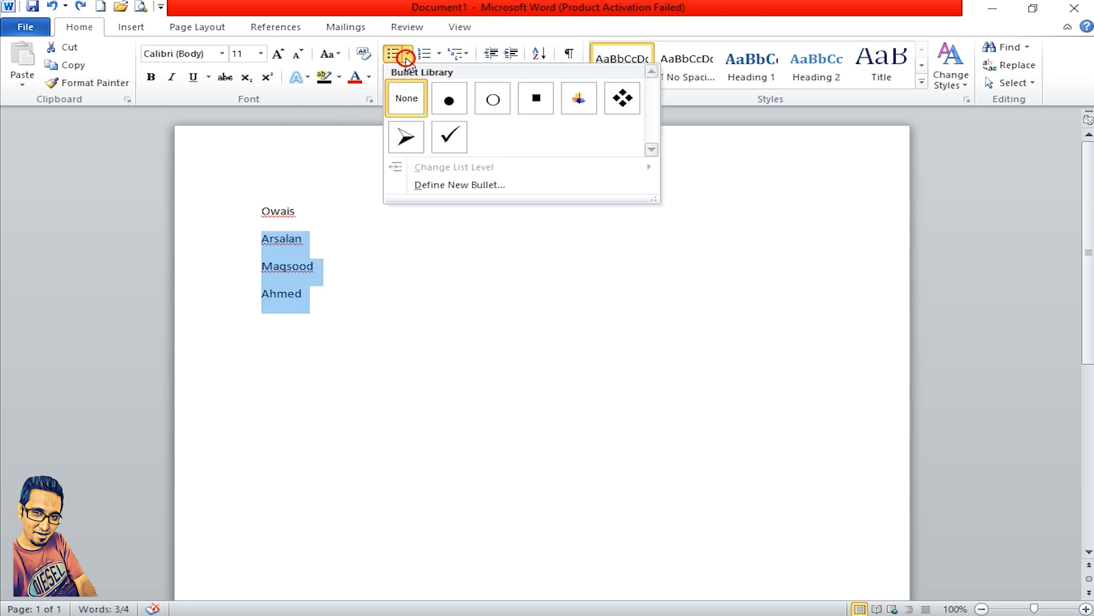
click(445, 109)
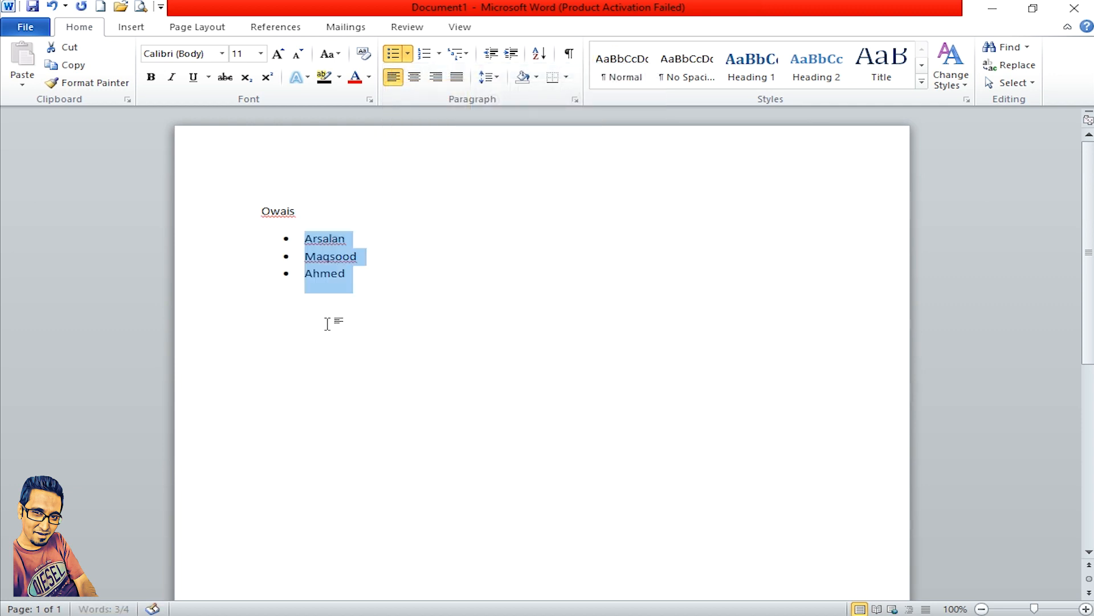
click(350, 274)
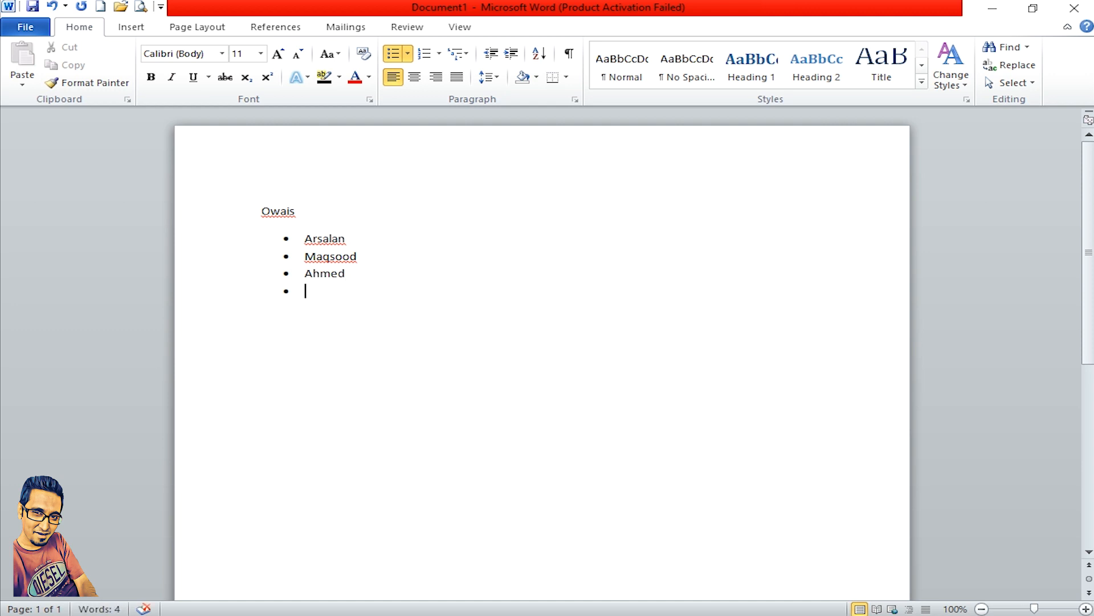
text(ddd)
key(Return)
text(dd)
key(Return)
text(d)
key(Return)
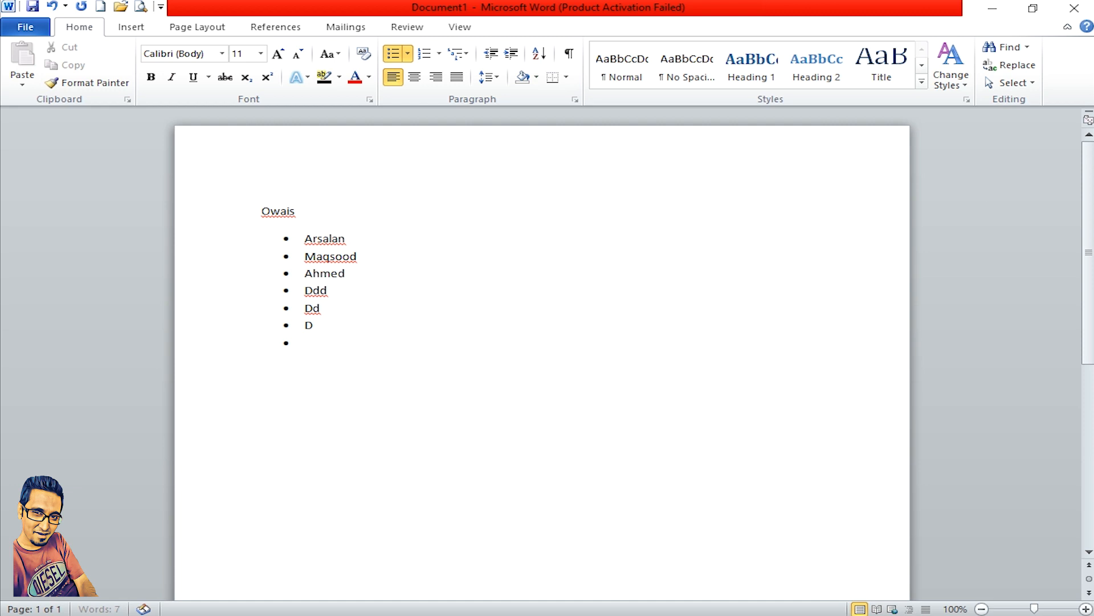
Step: Remove the D item and end the bulleted list after the Dd item
key(Return)
key(BackSpace)
key(Return)
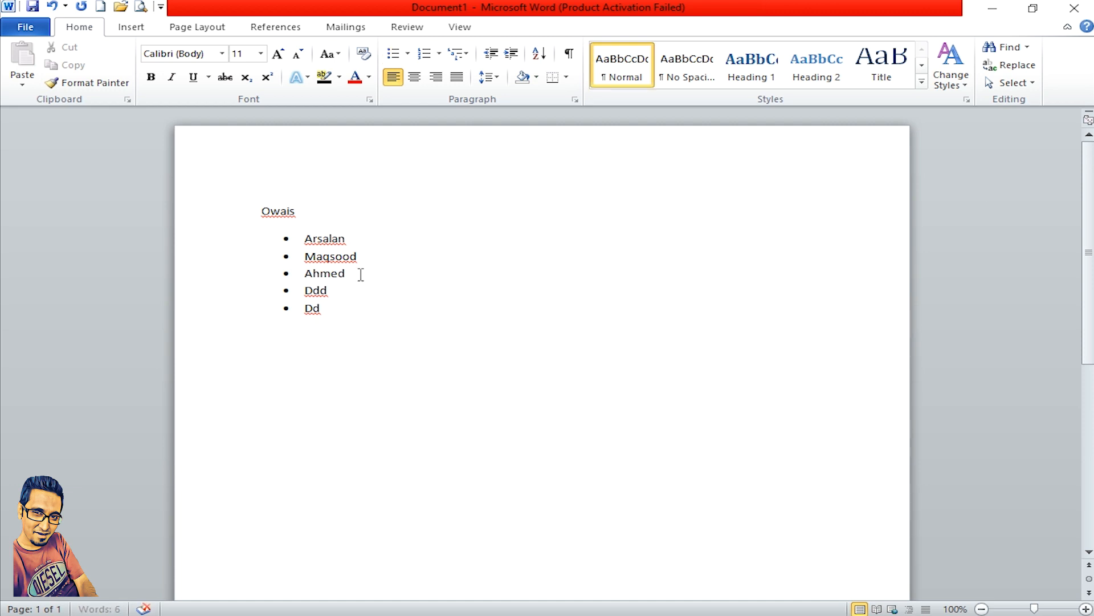
key(Up)
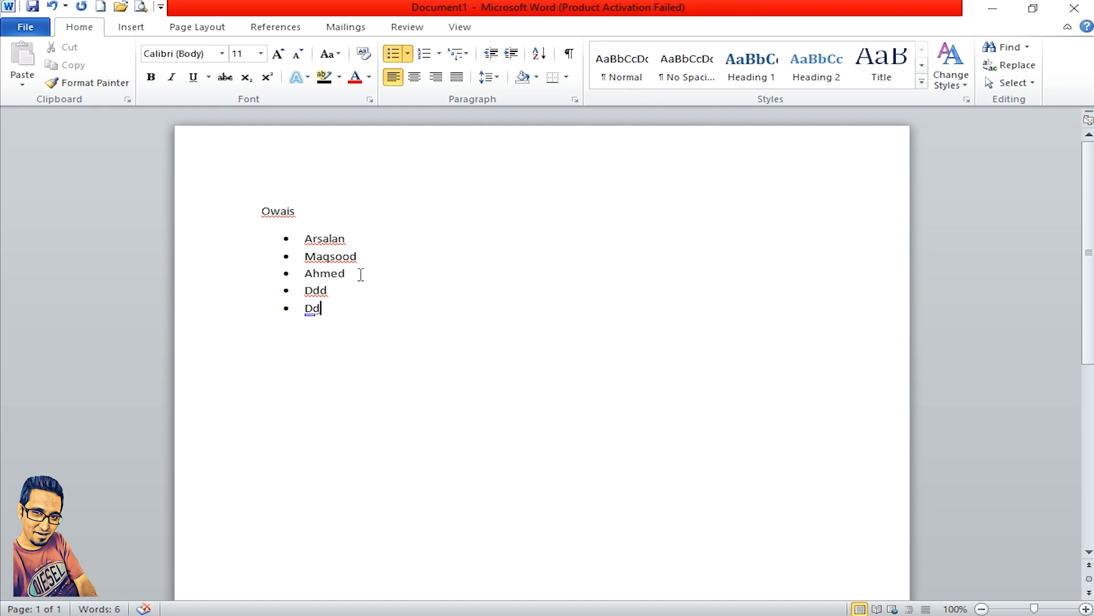
key(Return)
key(Return)
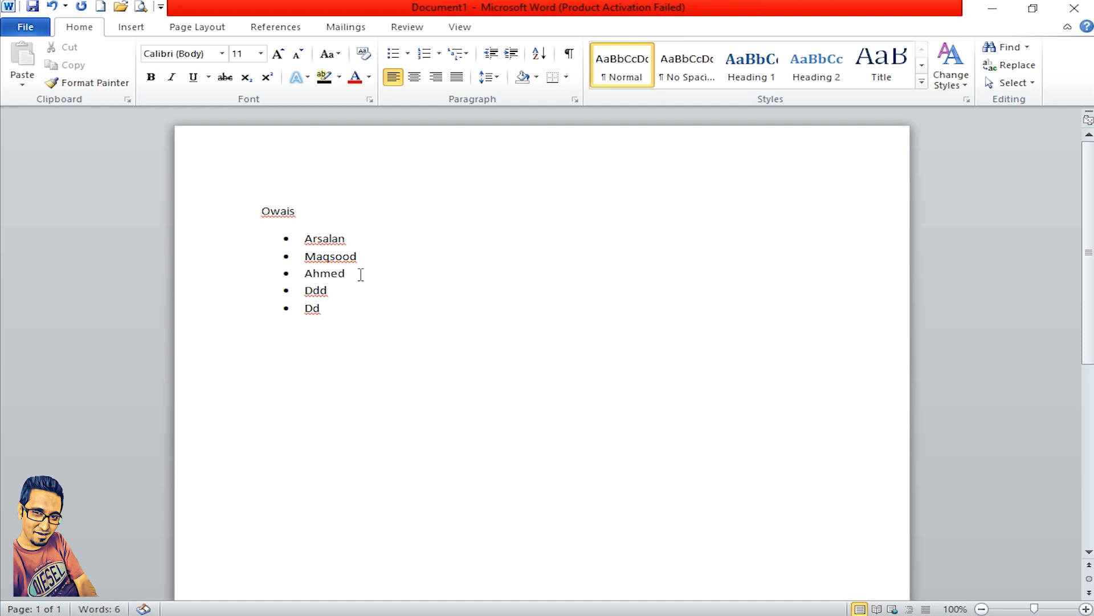
Step: Continue the bulleted list after the Dd item with two Ddd items, and end the list below them
key(End)
key(Down)
key(Up)
key(Return)
text(ddd)
key(Return)
text(ddd)
key(Return)
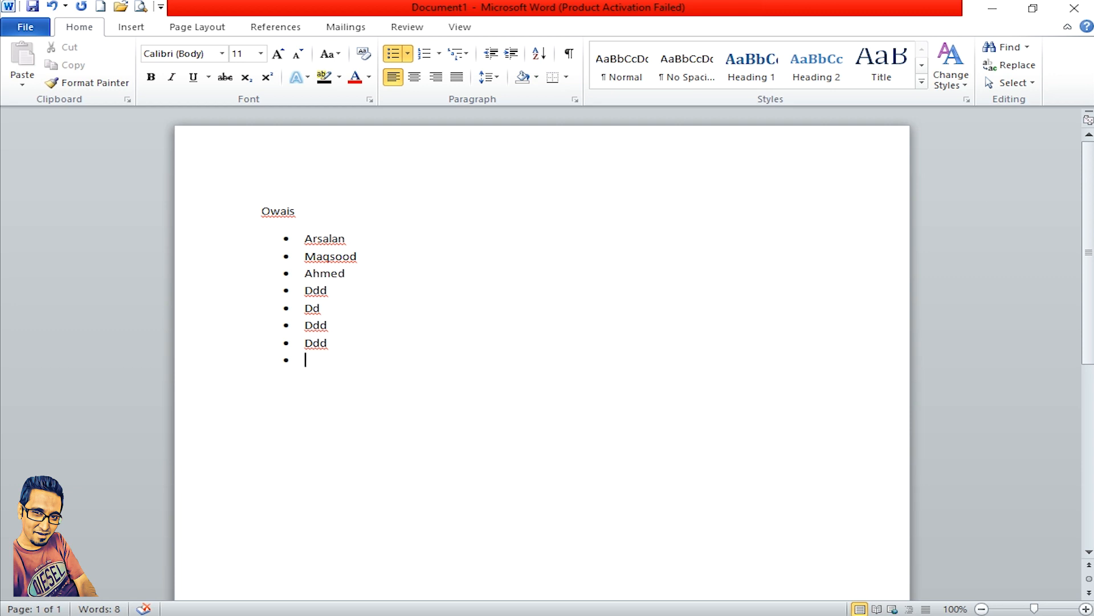
key(Return)
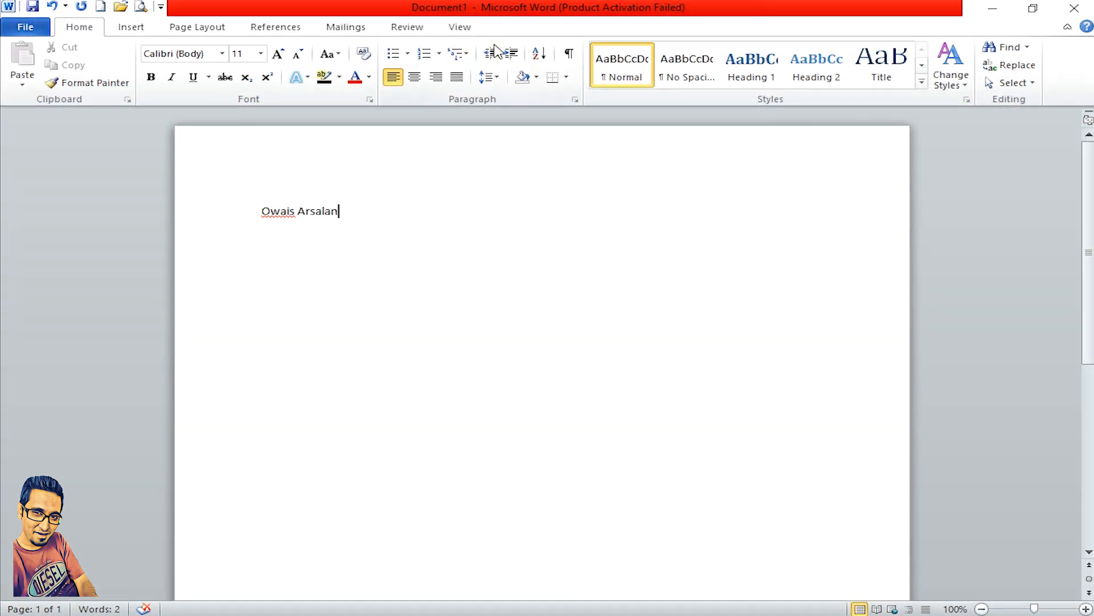
Step: Increase the name line's indent and decrease it back to the margin three times, by four, four and three levels
triple_click(341, 214)
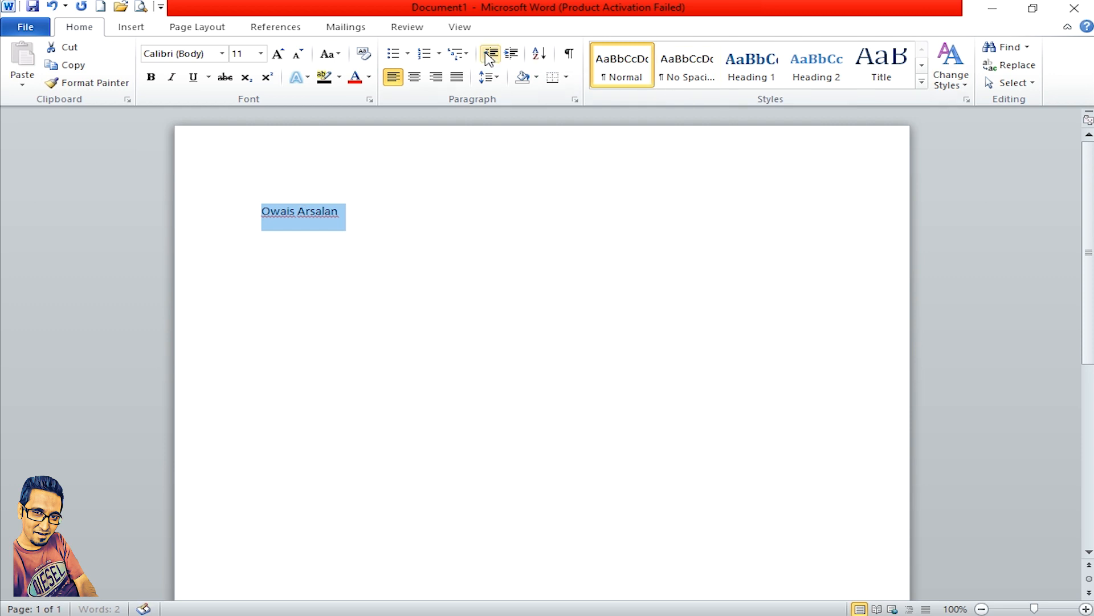
click(521, 57)
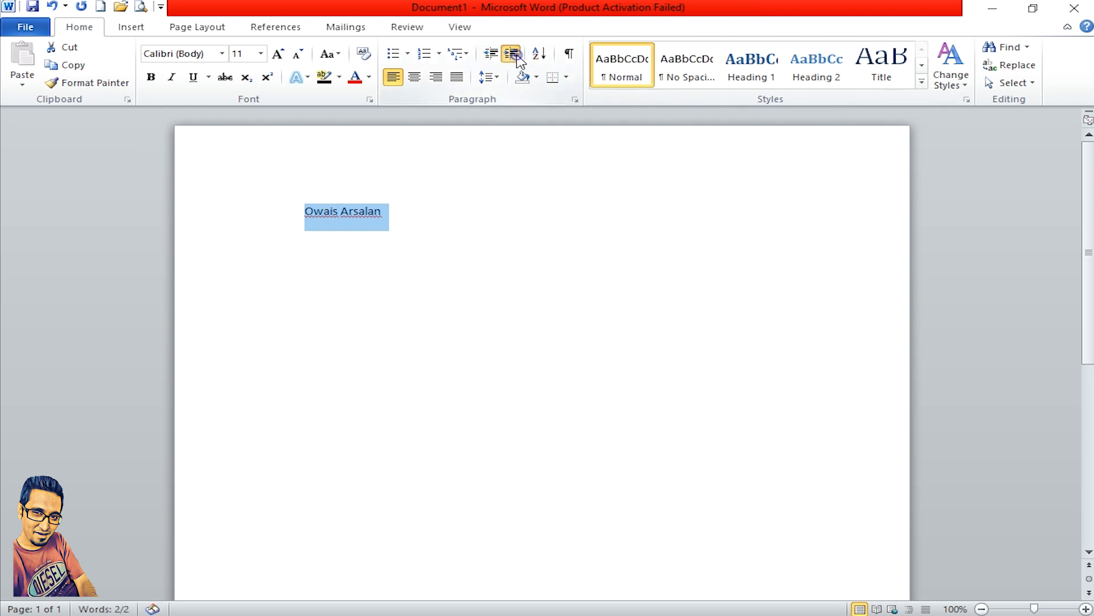
click(521, 57)
click(521, 57)
click(521, 57)
click(492, 55)
click(491, 55)
click(492, 55)
click(492, 56)
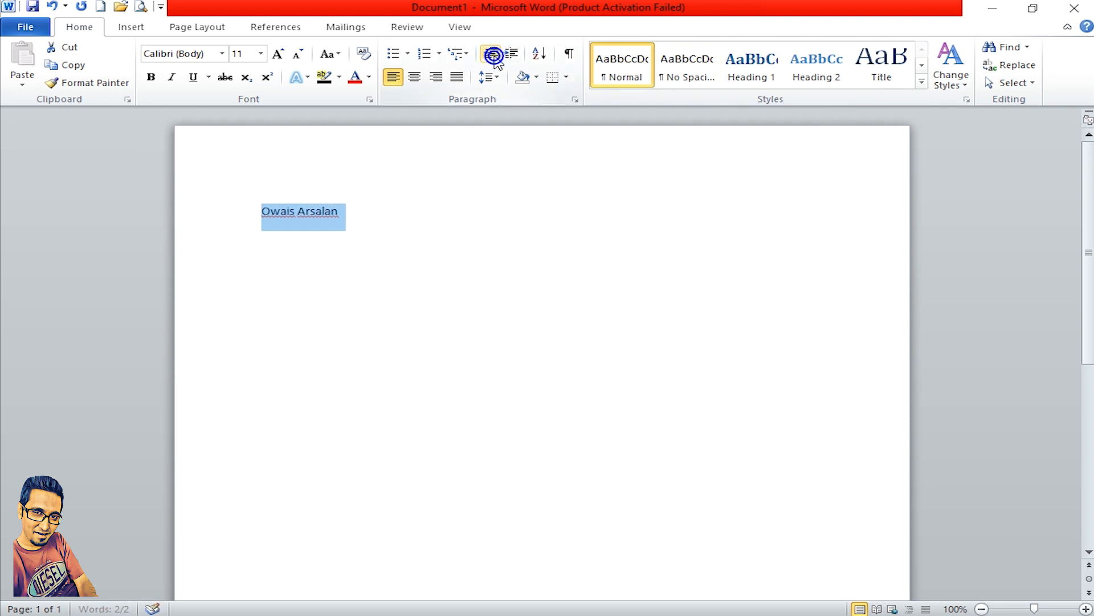
click(510, 57)
click(510, 57)
click(511, 57)
click(511, 57)
click(491, 55)
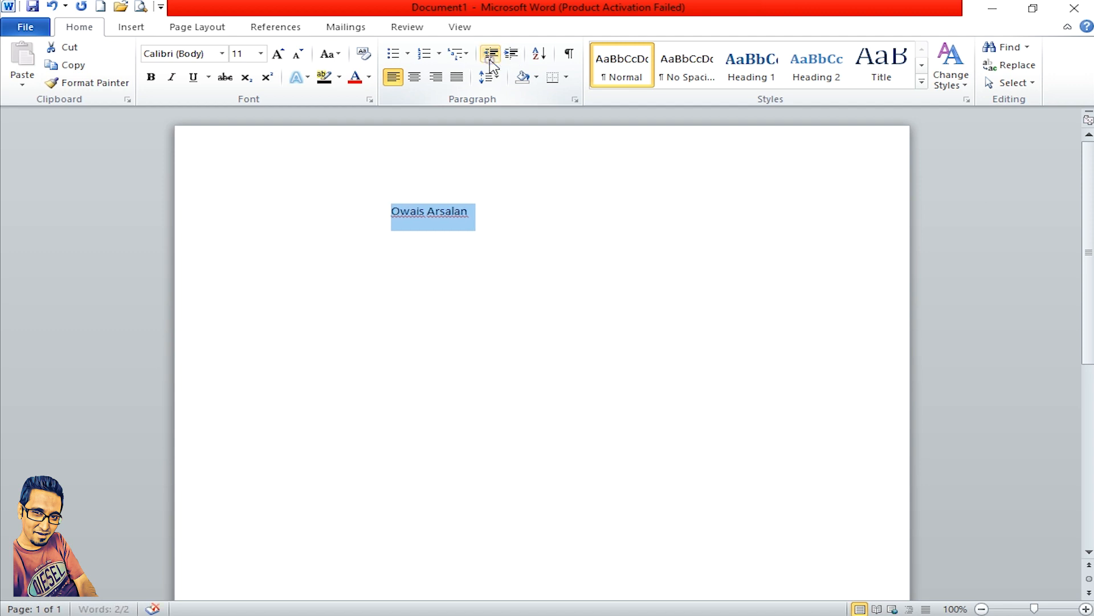
click(491, 55)
click(491, 55)
click(491, 55)
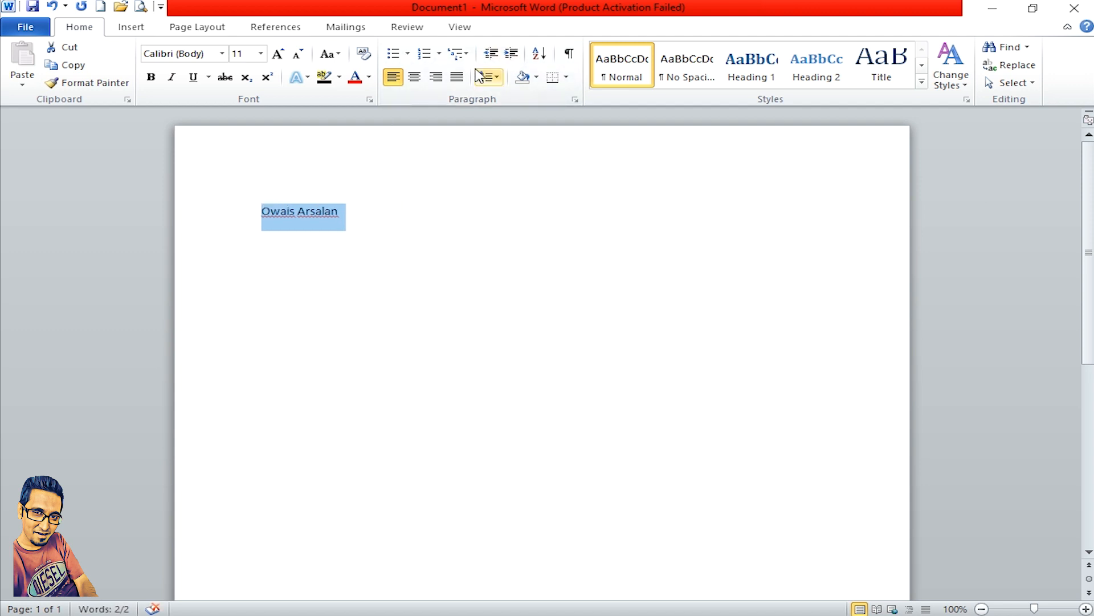
click(511, 53)
click(511, 53)
click(512, 53)
click(496, 55)
click(496, 54)
click(496, 55)
click(335, 262)
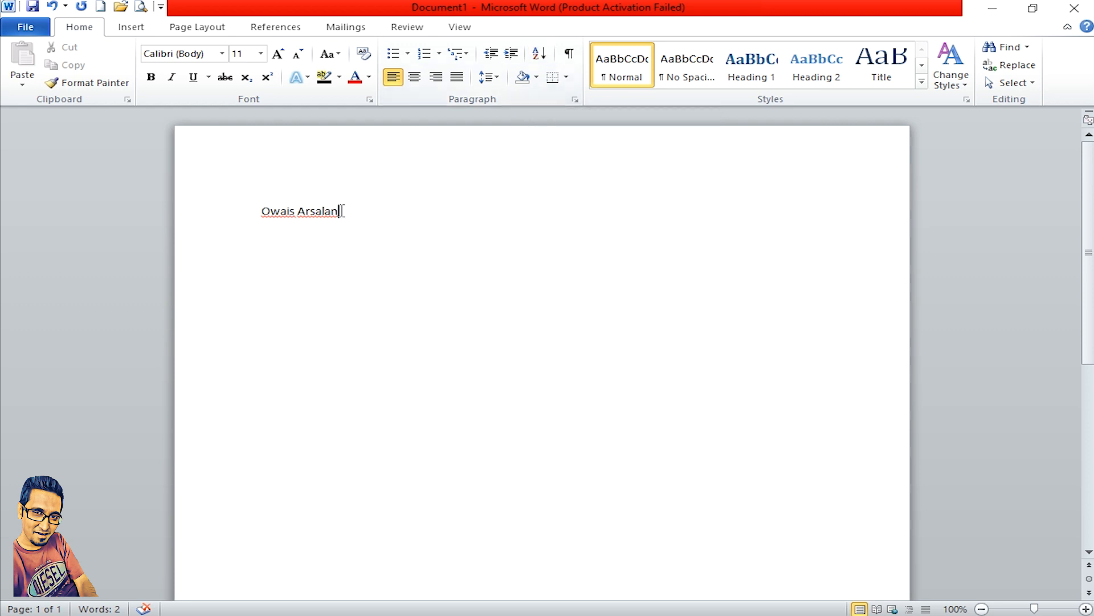
Step: Replace the name line with a list of seven first names, one per line
drag(350, 208, 115, 213)
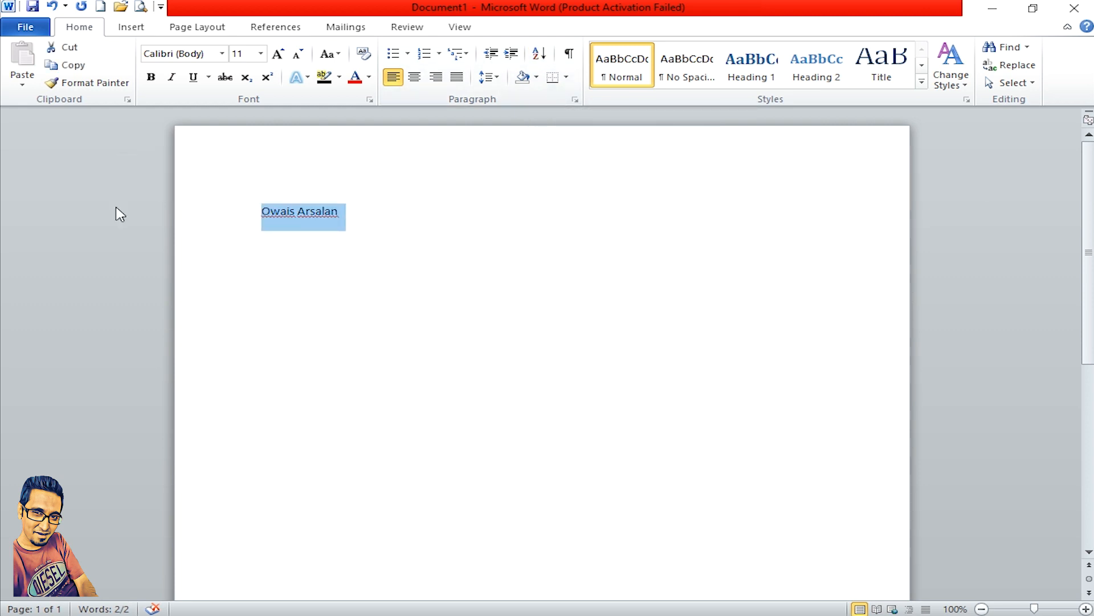
text(Owais)
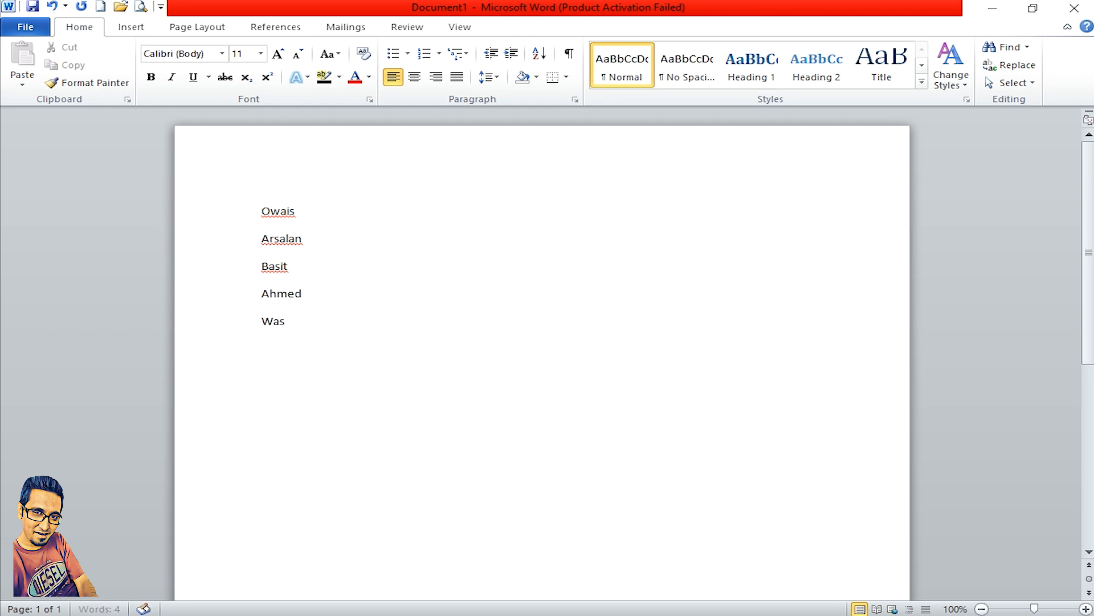
key(Return)
text(S)
text(Z)
text(eeshan)
key(Return)
text(Abdullah)
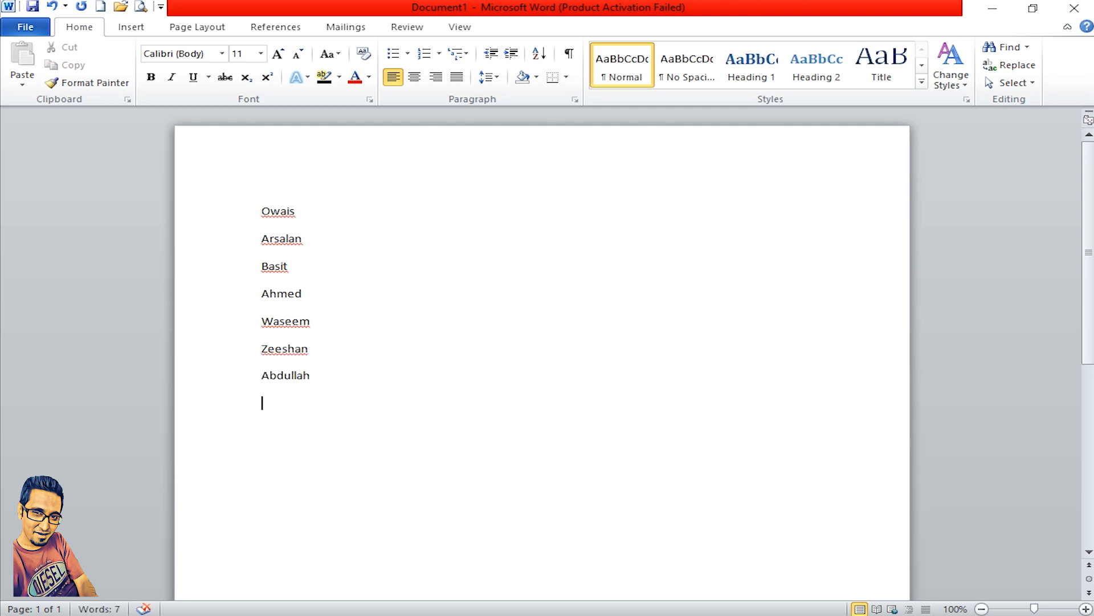
Step: Sort the list of seven names by paragraph as text, first in ascending order and again in descending order
drag(325, 376, 254, 205)
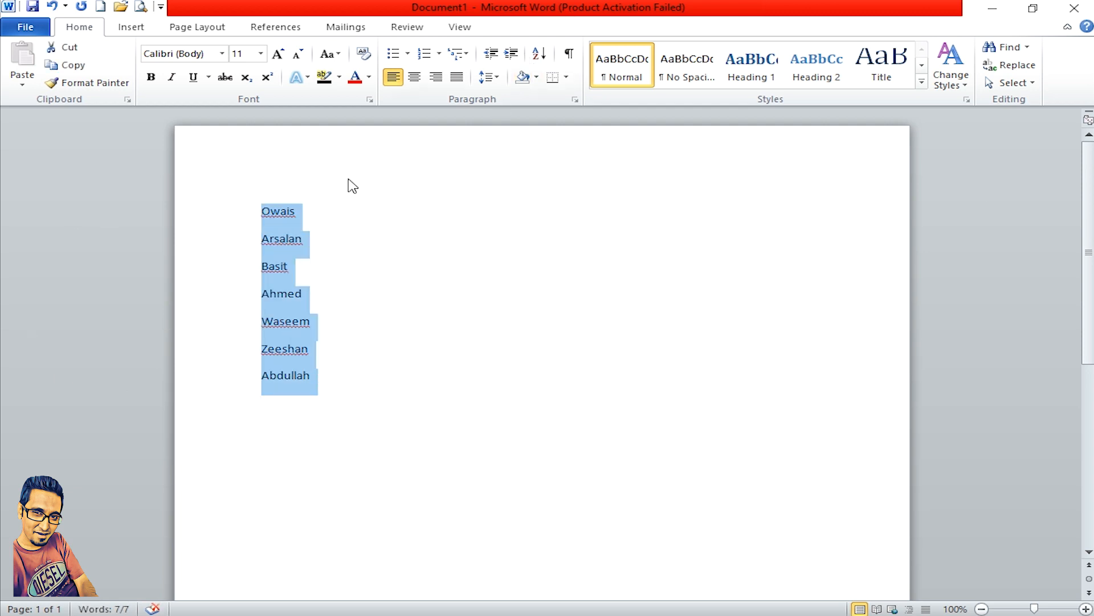
click(539, 54)
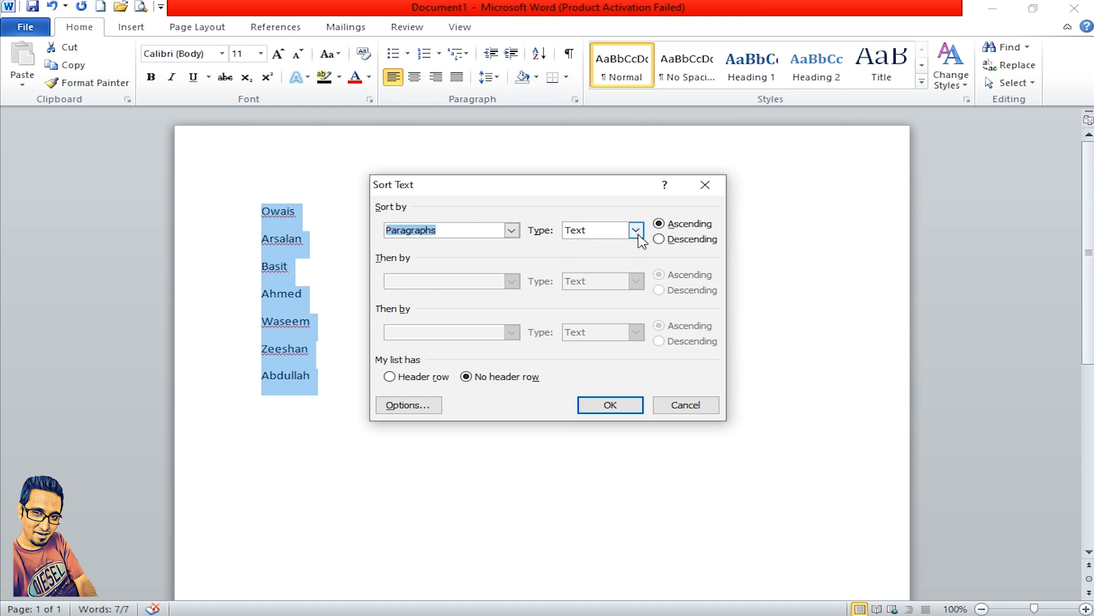
click(637, 231)
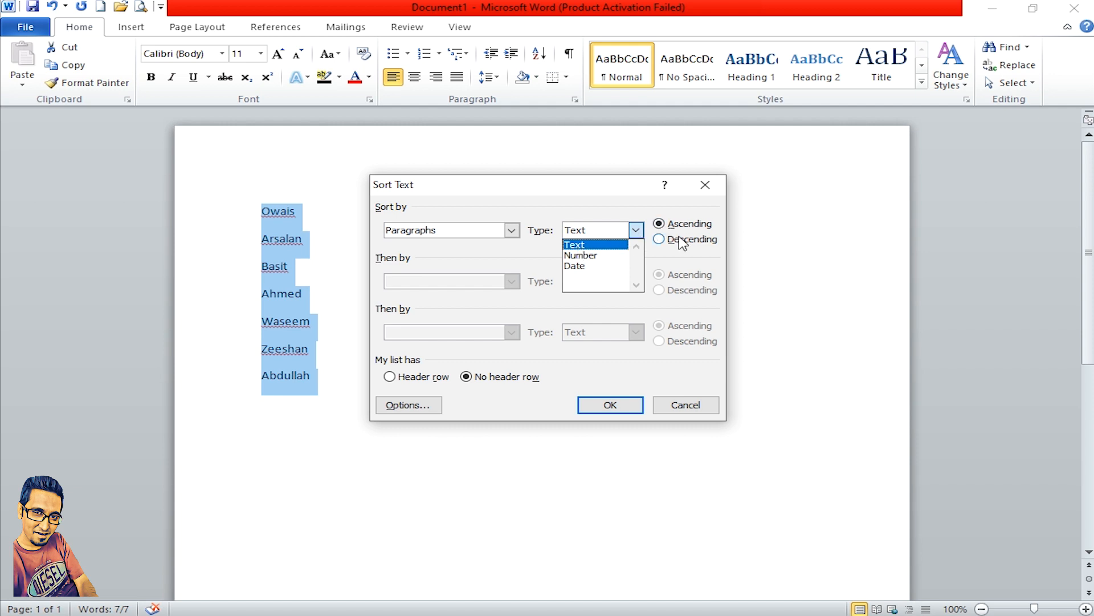
click(585, 243)
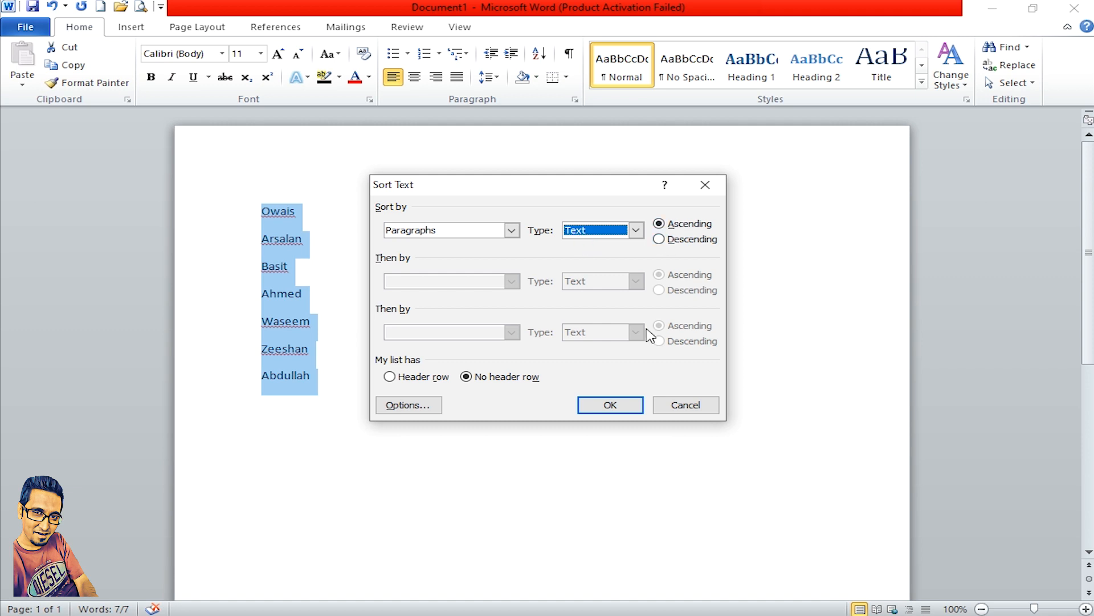
click(605, 405)
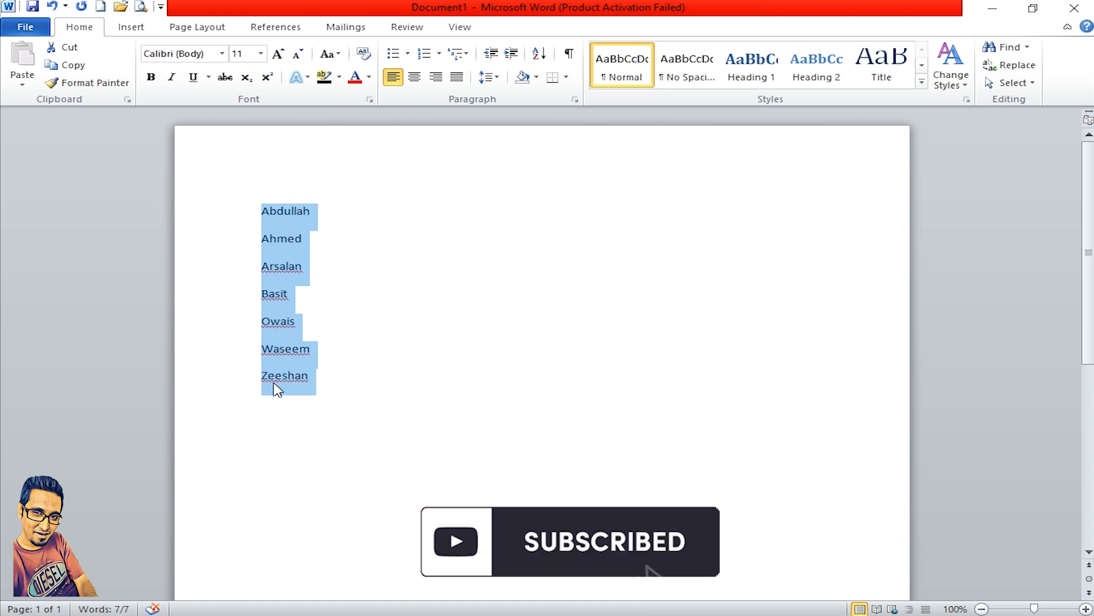
click(539, 53)
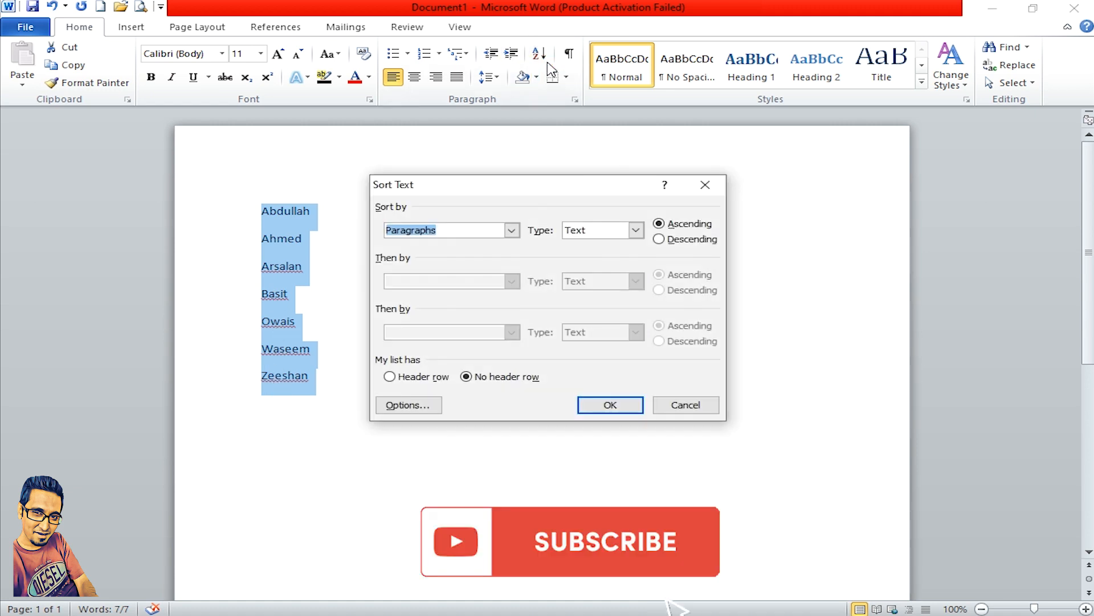
click(596, 406)
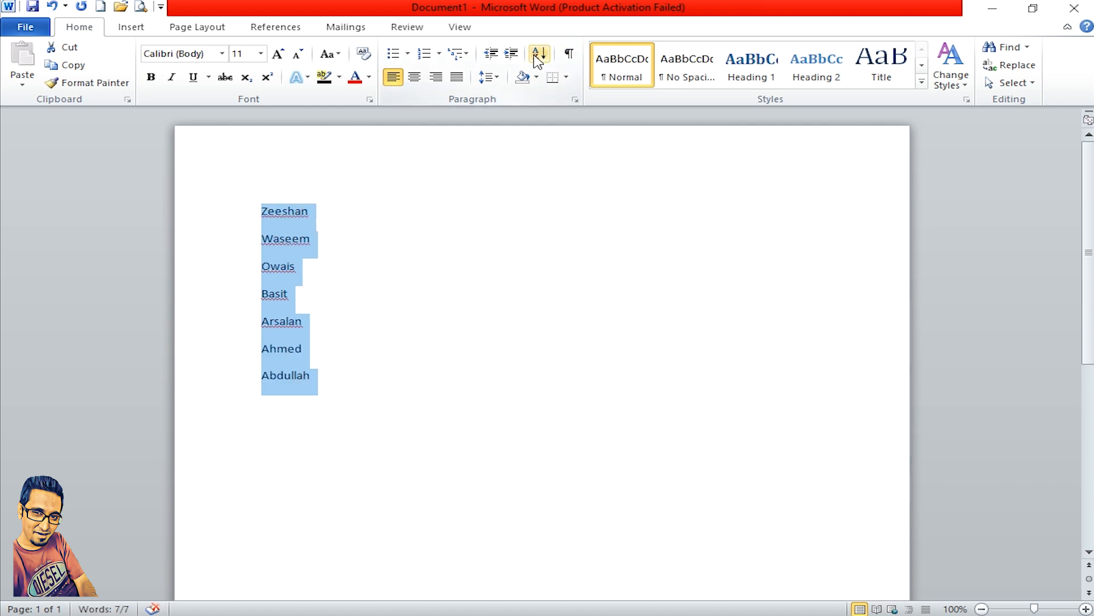
Step: Insert the numbers 1, 2 and 6 directly in front of the first three names, keeping each name on its own line
click(264, 212)
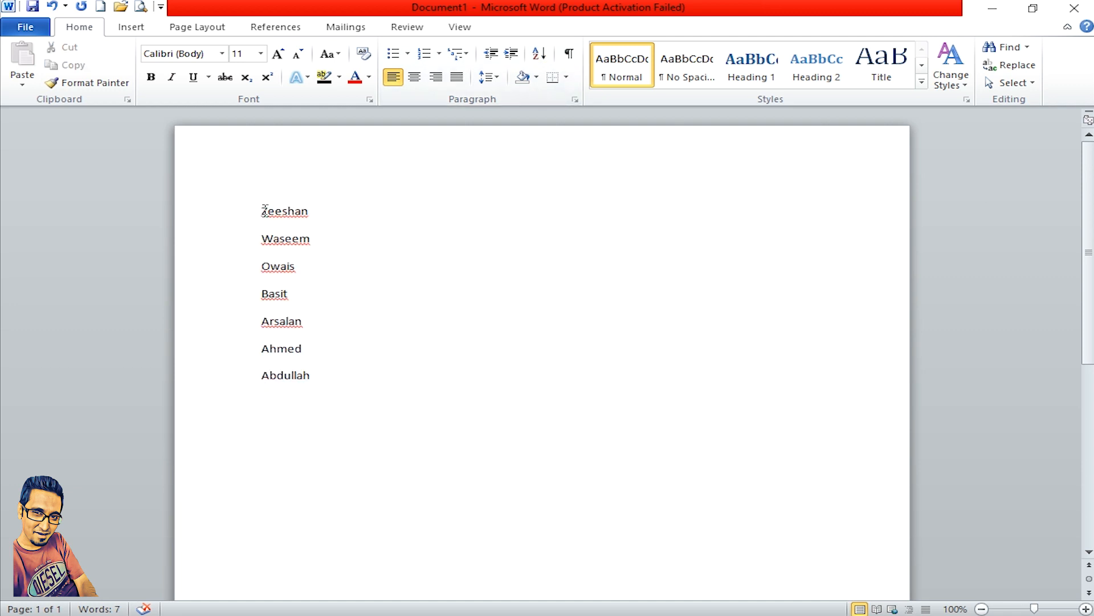
text(1)
click(263, 238)
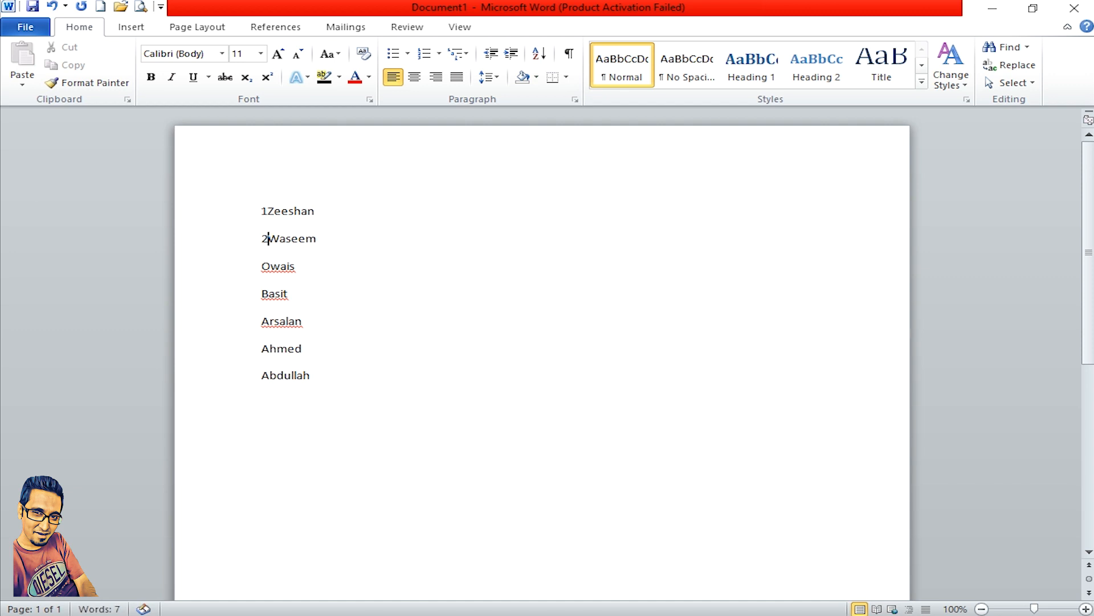
text(2)
key(Return)
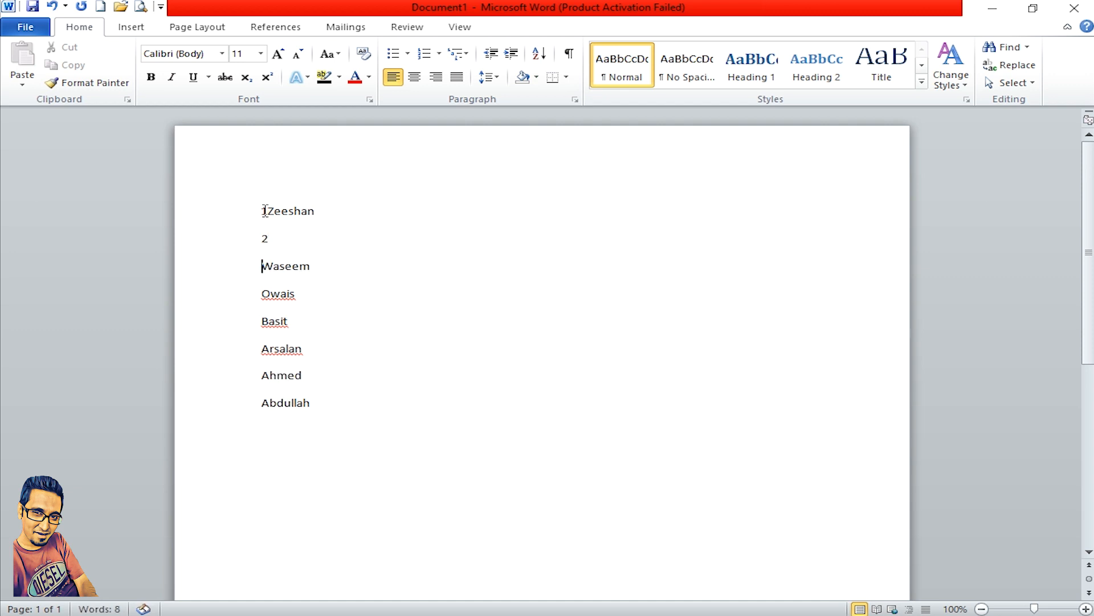
key(ctrl+z)
key(ctrl+z)
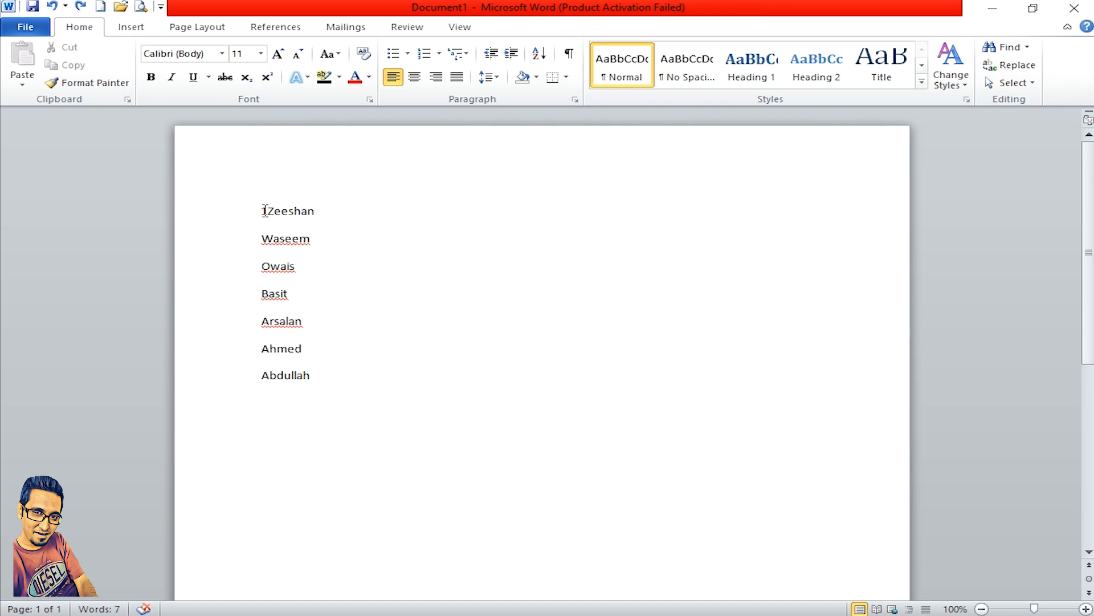
text(2)
click(262, 263)
text(6)
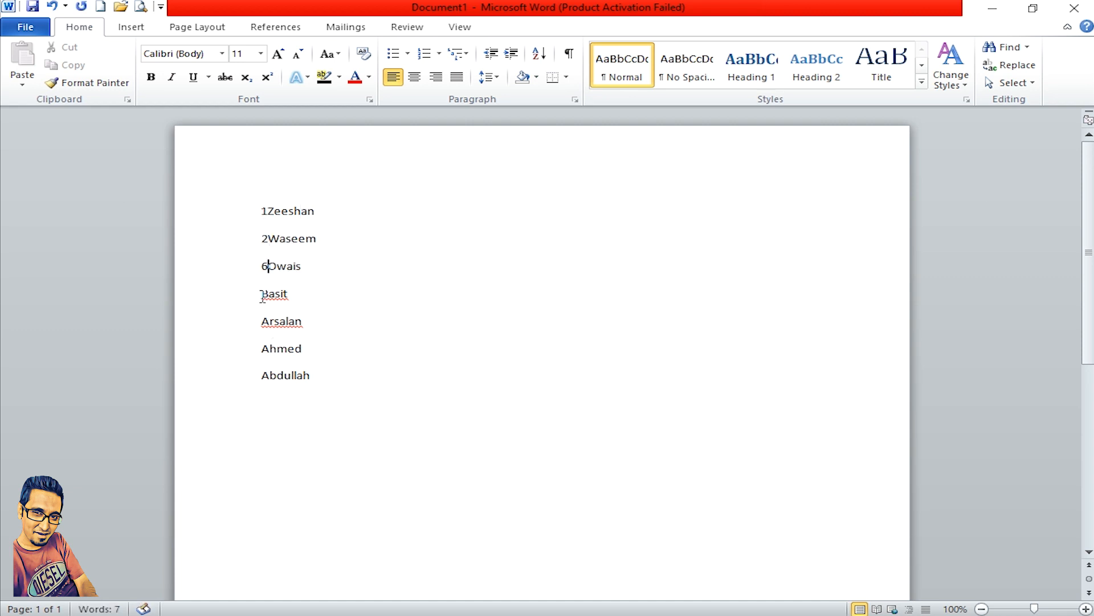
Step: Insert the numbers 9, 11, 13 and 176 directly in front of the remaining four names
click(262, 292)
text(9)
click(261, 320)
text(11)
click(262, 348)
text(13)
click(267, 368)
text(176)
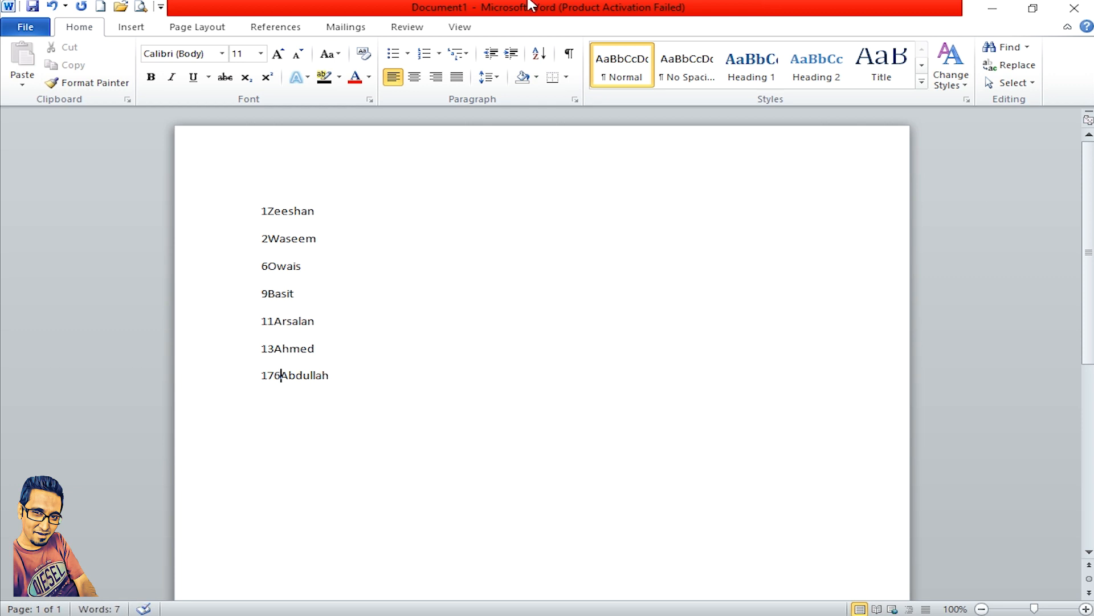
Step: Sort the numbered names by paragraph with the type Number in ascending order
drag(331, 386, 272, 208)
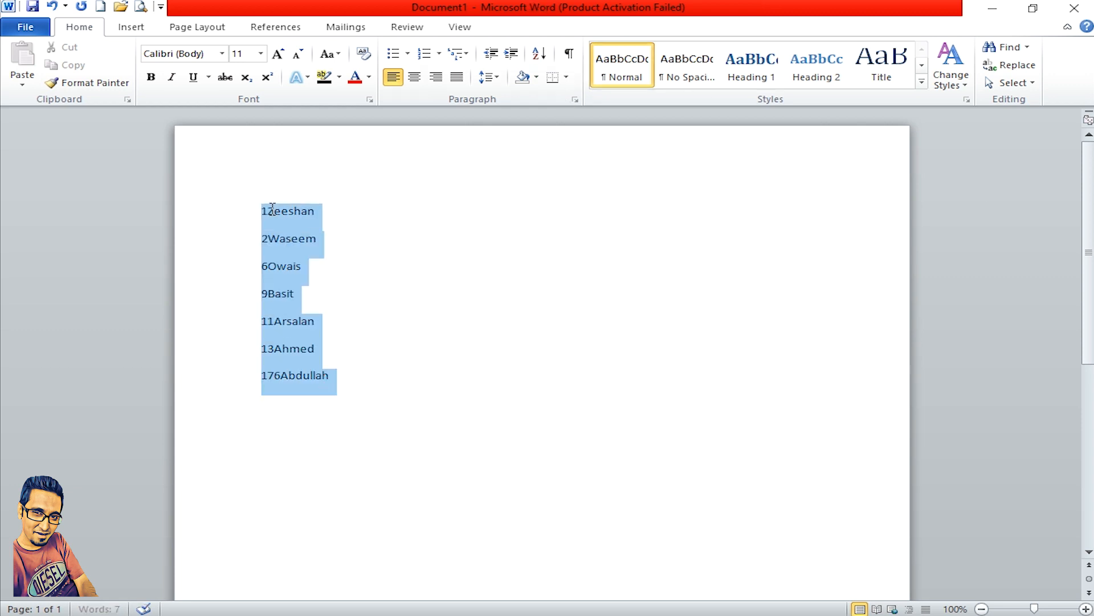
click(542, 57)
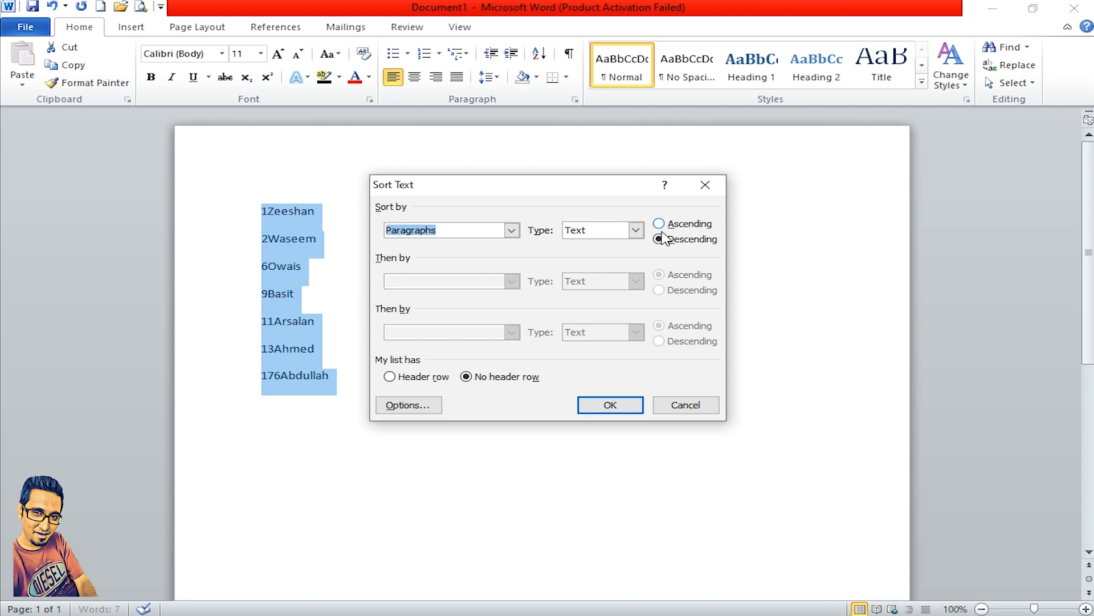
click(636, 230)
click(596, 256)
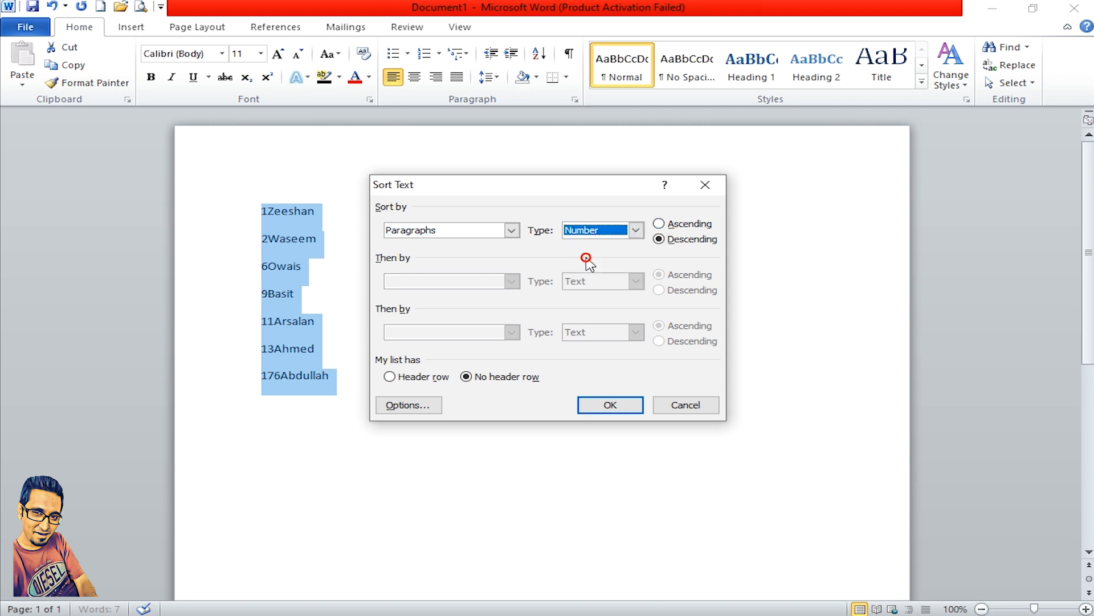
click(659, 223)
click(611, 403)
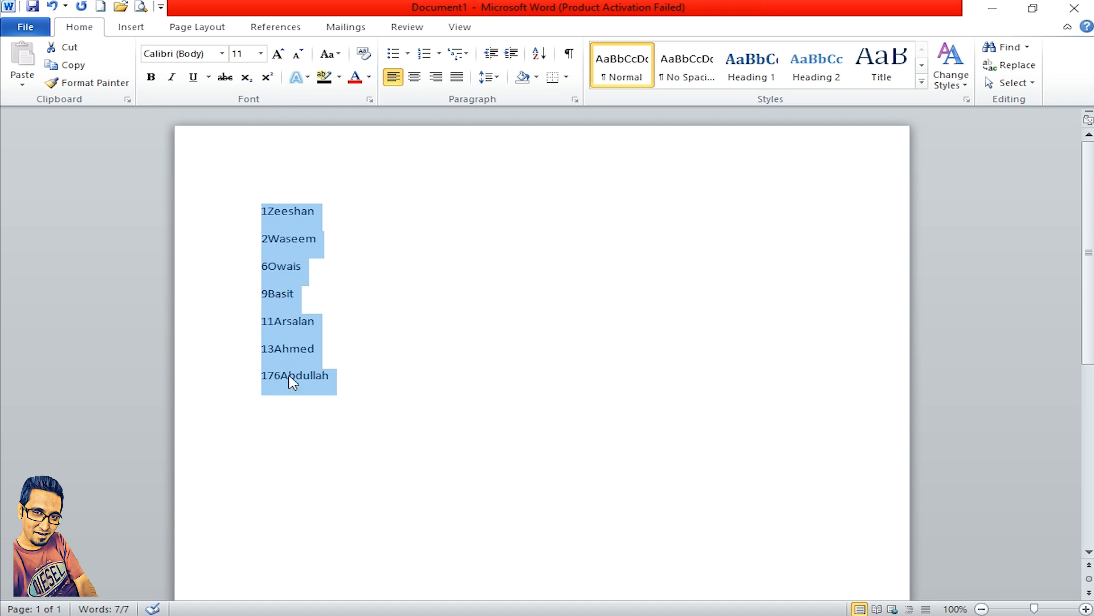
Step: Sort the numbered names again with the type Number, in descending order
click(539, 53)
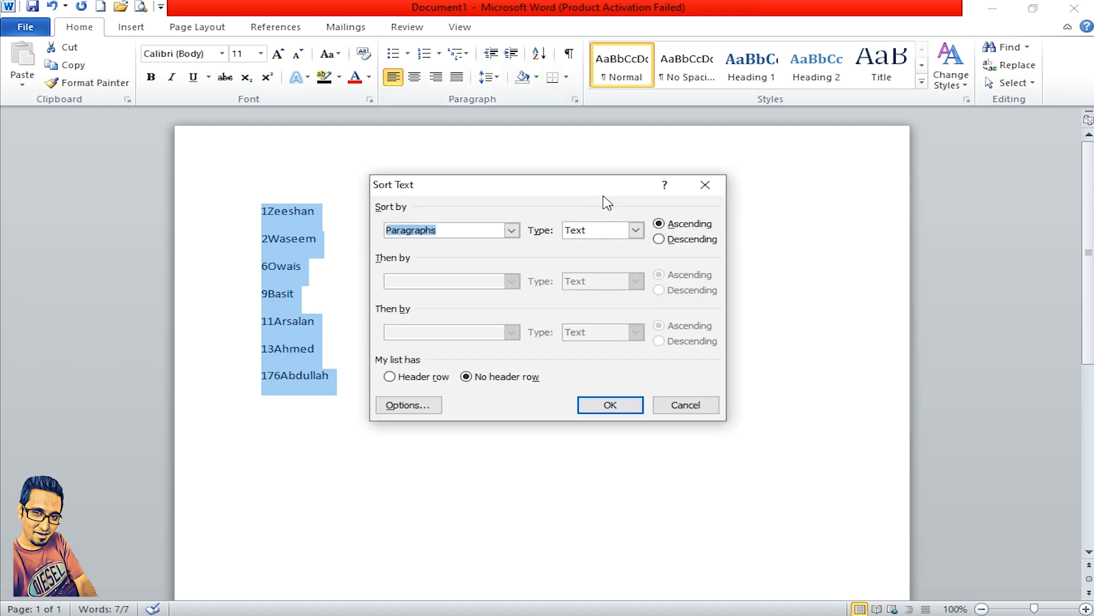
click(659, 239)
click(605, 231)
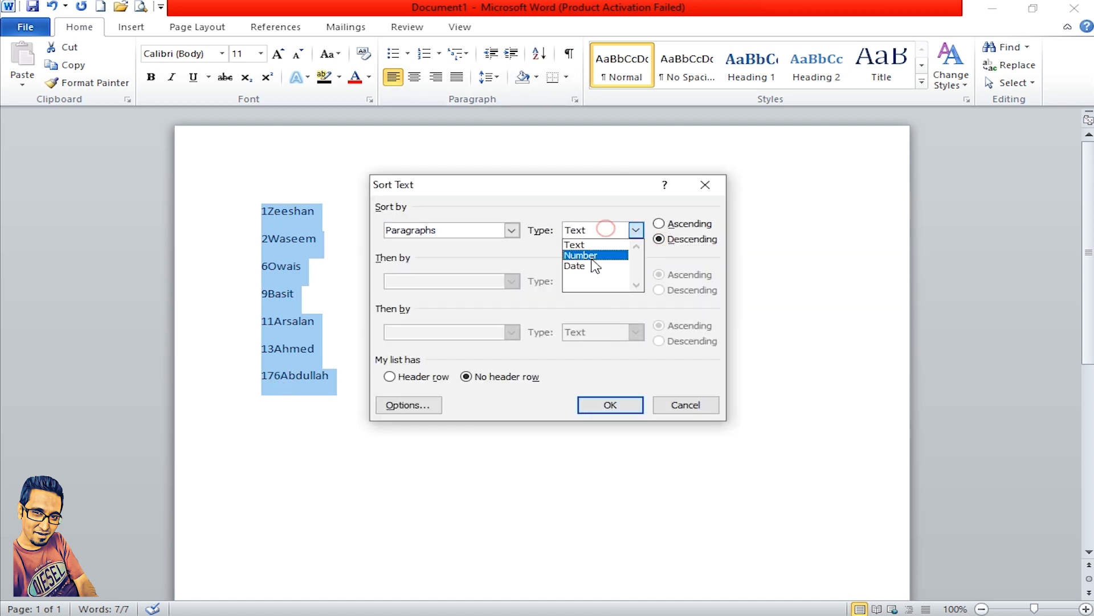
click(599, 252)
click(622, 405)
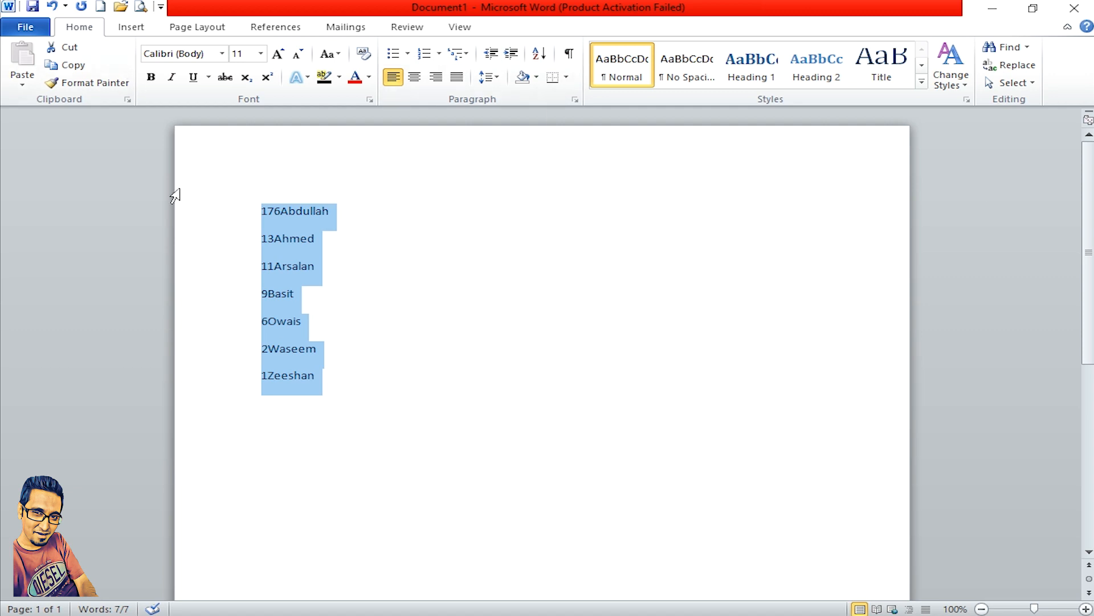
Step: Undo the number sort and all the number prefixes in front of the names
key(ctrl+z)
key(ctrl+z)
key(ctrl+z)
key(ctrl+z)
key(ctrl+z)
key(ctrl+z)
key(ctrl+z)
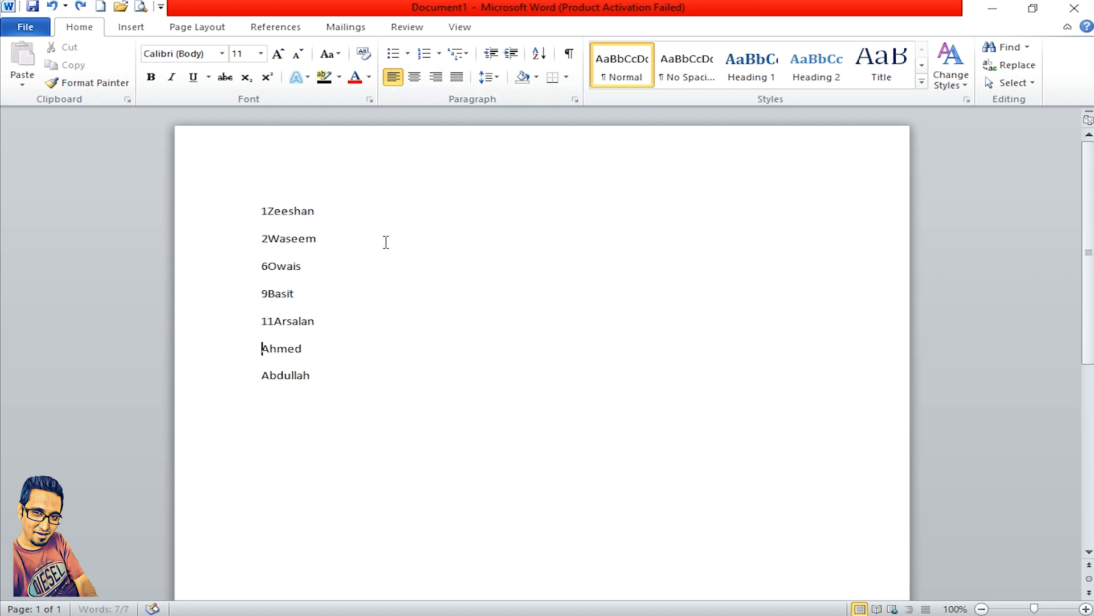
key(ctrl+z)
Step: Add a line of four spaces, a line of four tabs and empty paragraphs below the last name
click(315, 210)
click(373, 369)
key(Return)
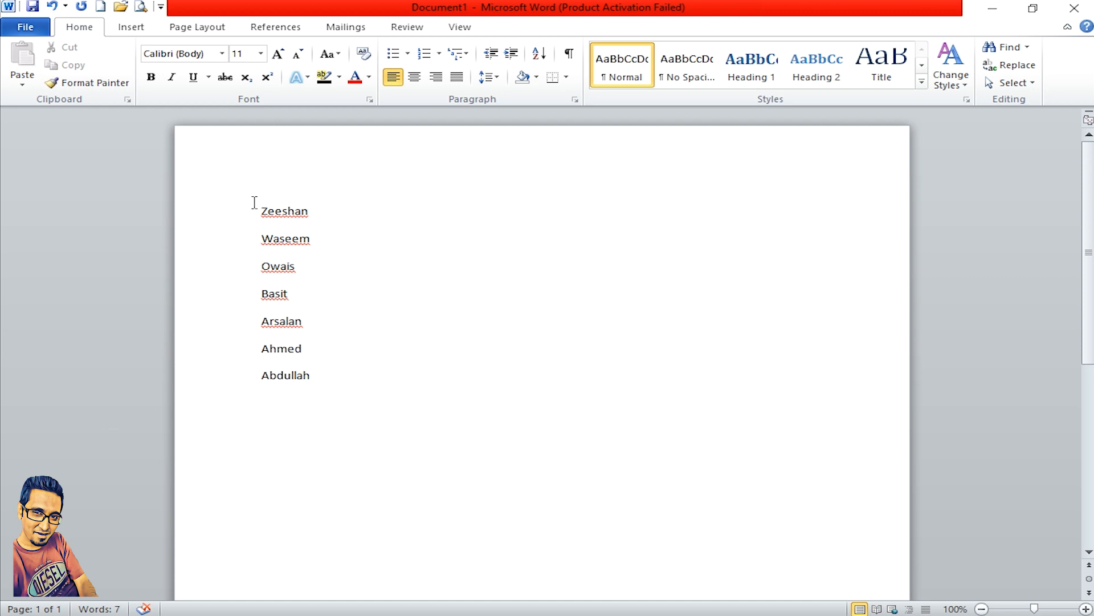
Step: Examine the paragraph, space and tab marks at the end of the list by temporarily showing the formatting marks
drag(261, 206, 353, 505)
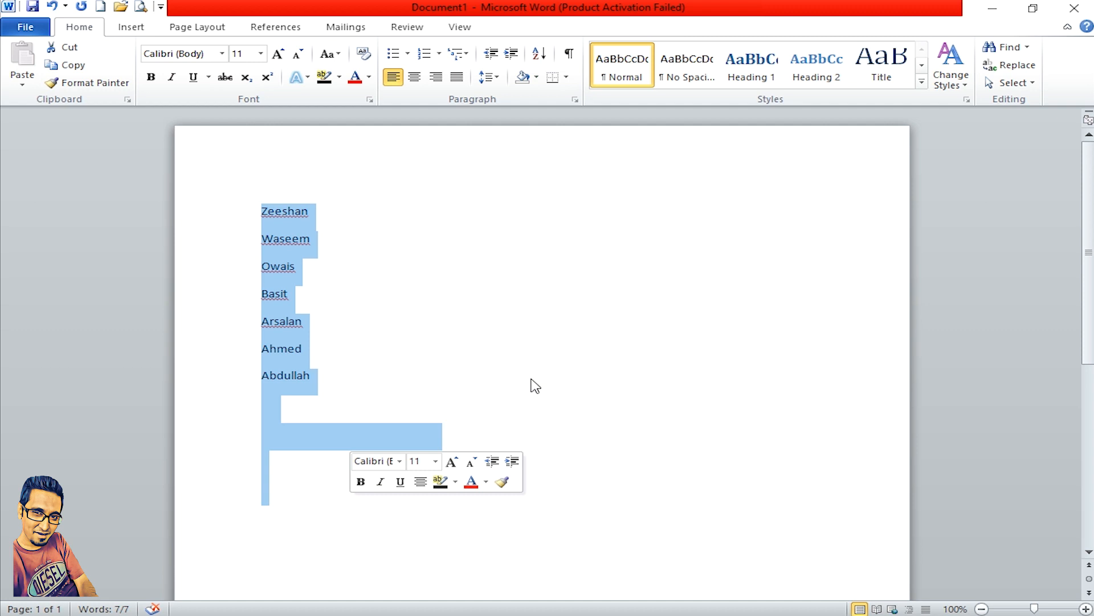
click(570, 57)
click(344, 235)
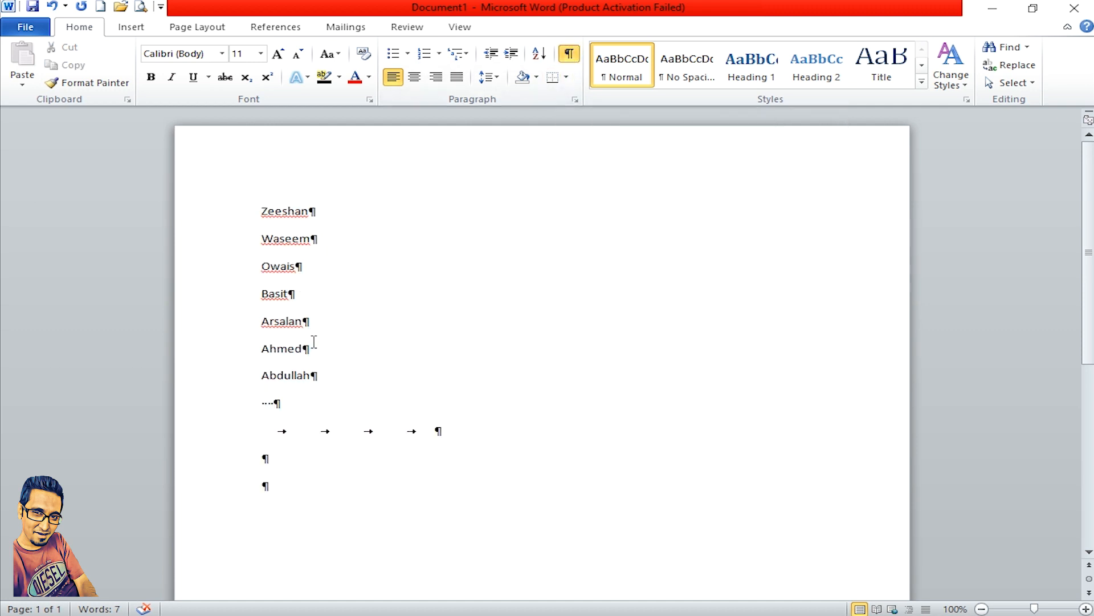
drag(311, 376, 319, 376)
click(260, 404)
drag(262, 404, 267, 404)
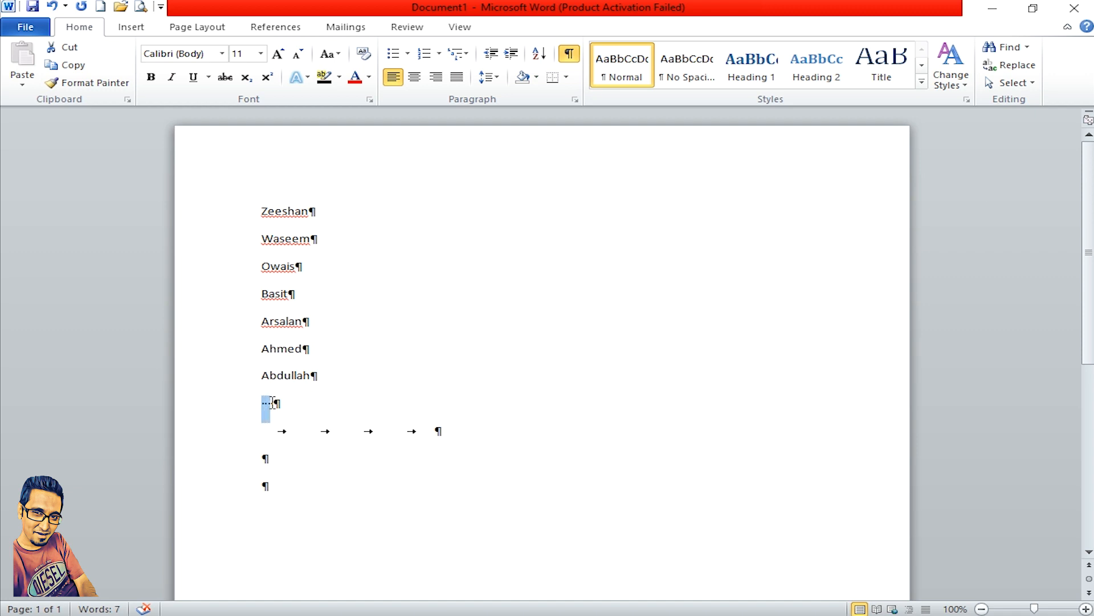
click(276, 431)
drag(276, 432, 415, 433)
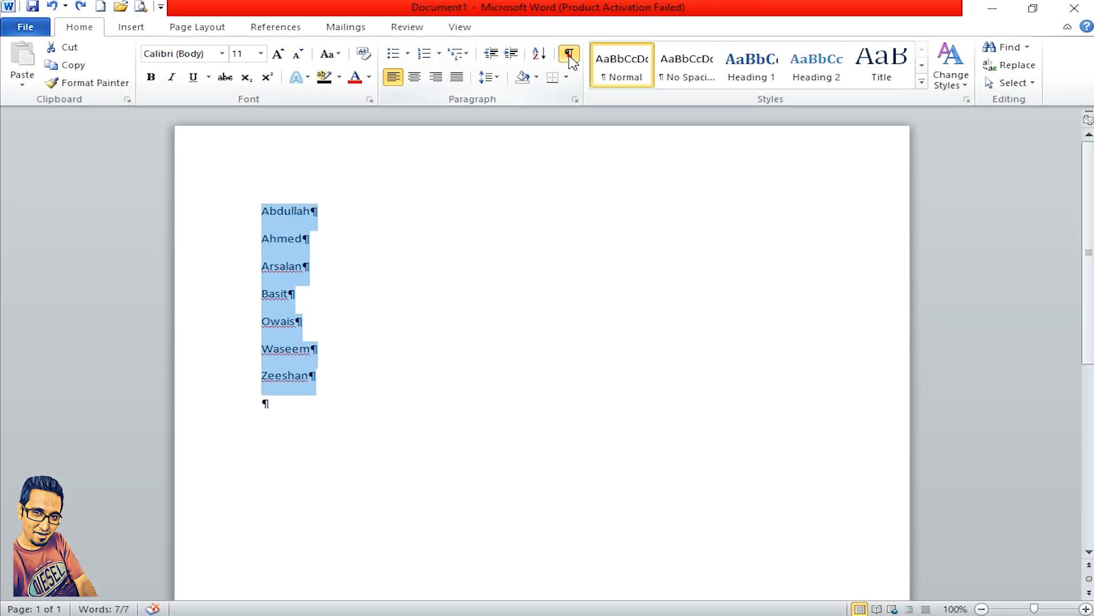
click(569, 55)
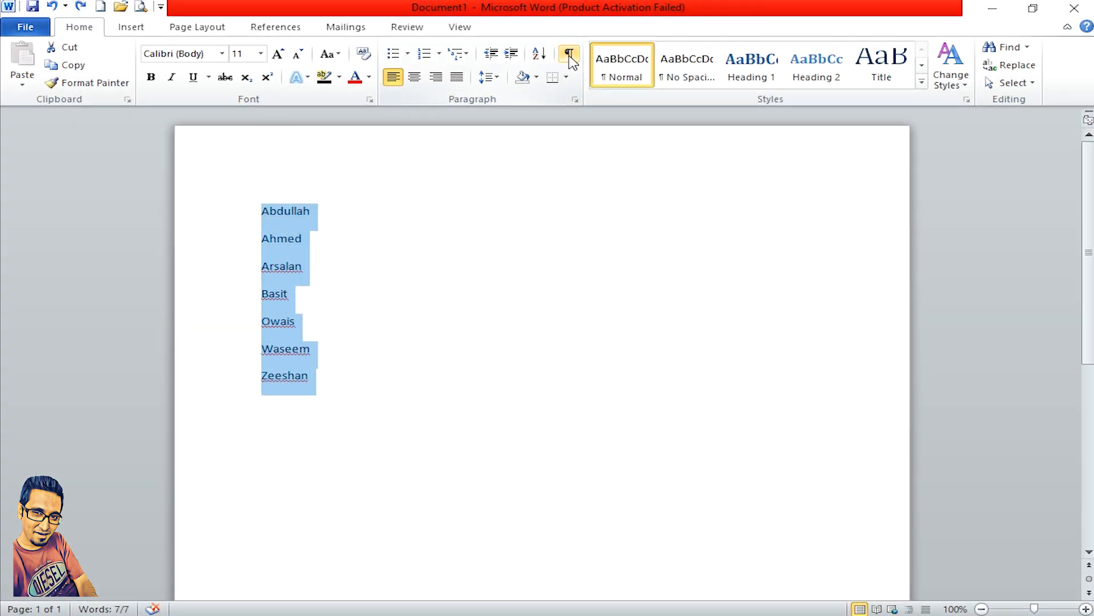
Step: Align the name list to the centre, to the right and as justified text in turn
click(415, 77)
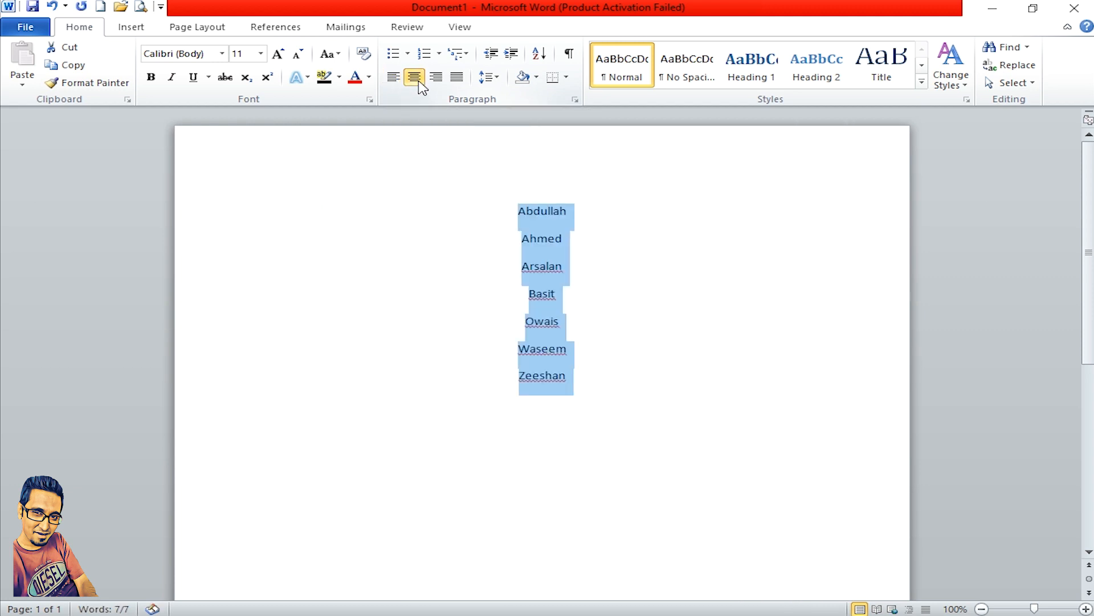
click(437, 80)
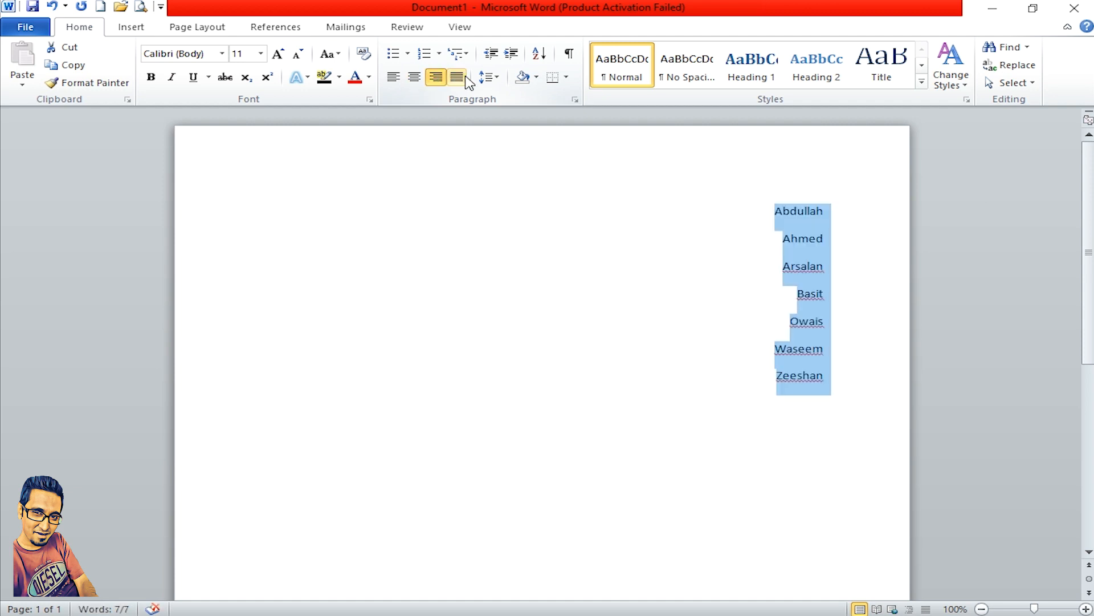
click(459, 80)
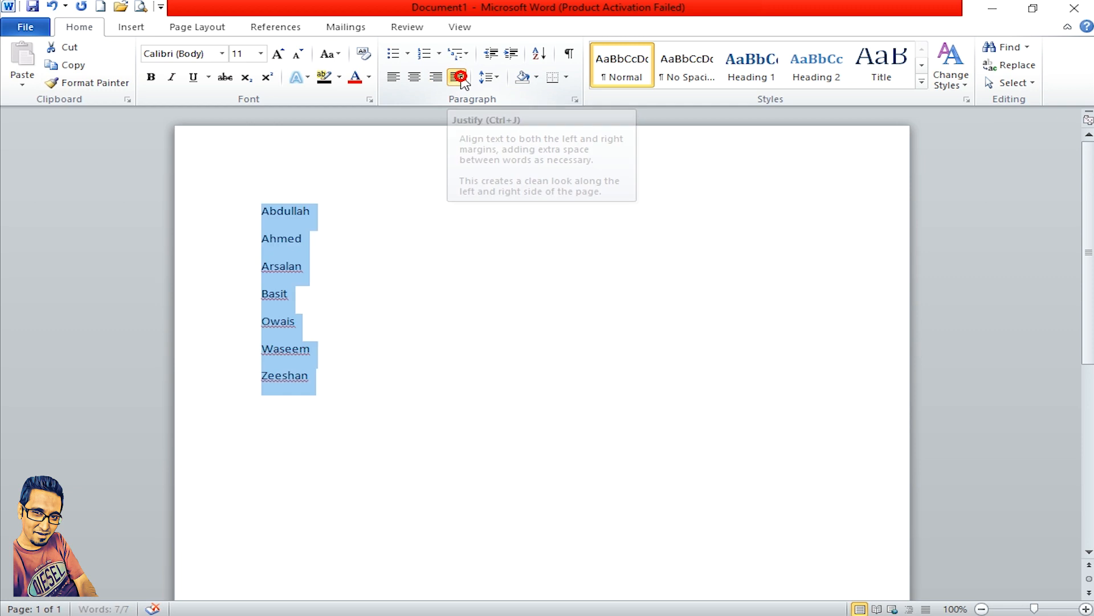
Step: Copy the whole name list and paste it three times after the first name
click(297, 293)
drag(262, 206, 371, 412)
key(ctrl+c)
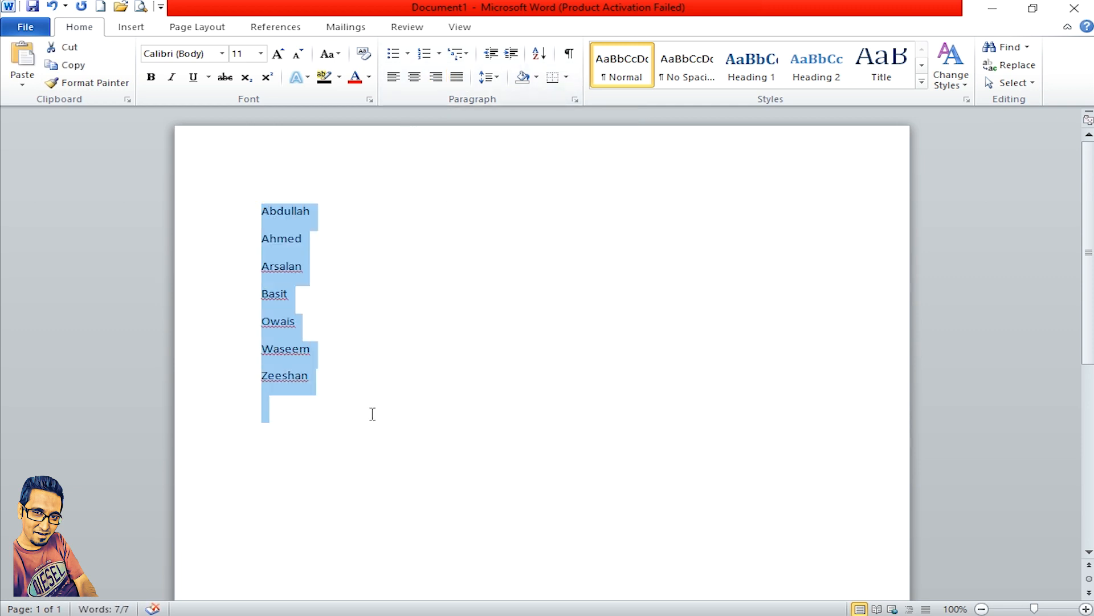
click(295, 211)
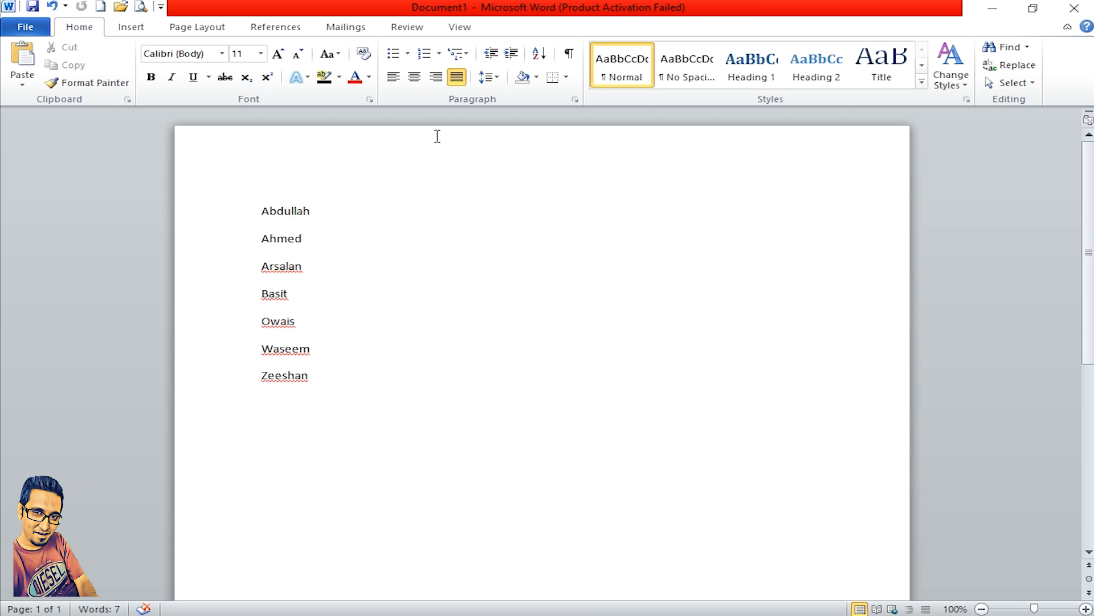
click(312, 210)
key(ctrl+v)
key(ctrl+v)
key(ctrl+v)
Step: Undo the pasted copies of the list and the alignment changes
scroll(351, 244, up, 3)
key(ctrl+z)
key(ctrl+z)
key(ctrl+z)
key(ctrl+z)
key(ctrl+z)
key(ctrl+z)
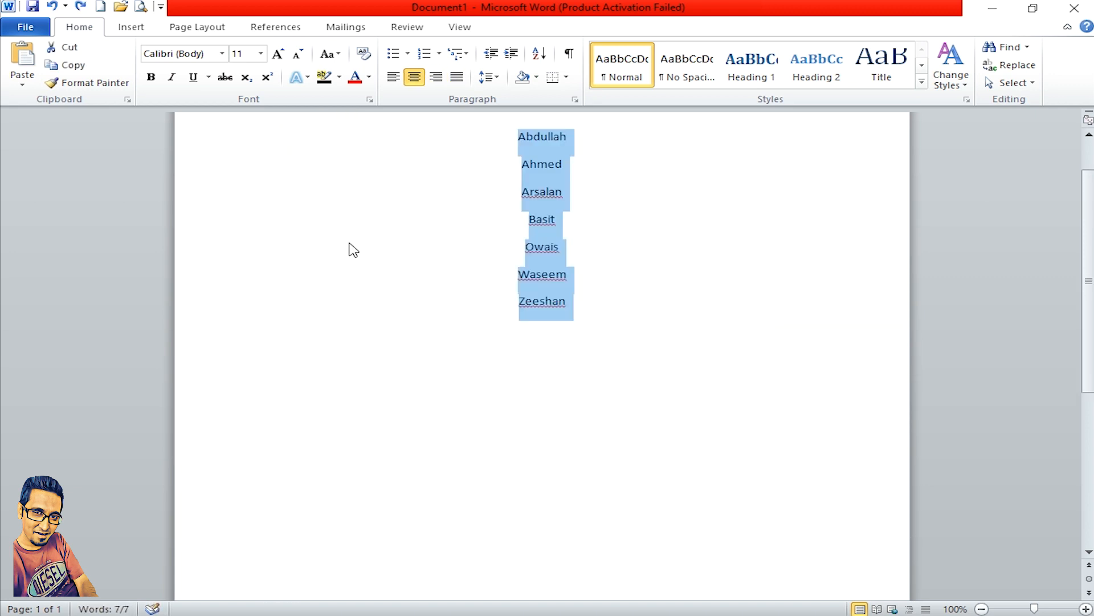
scroll(349, 247, up, 2)
Step: Delete the six names below the first name in the list
click(264, 236)
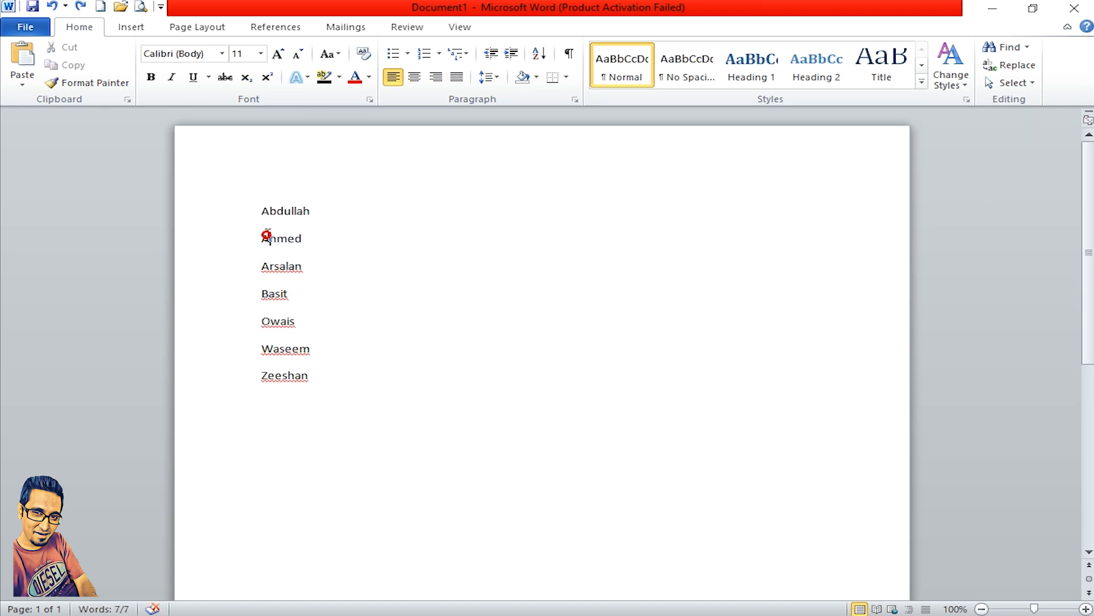
drag(258, 237, 328, 392)
key(Delete)
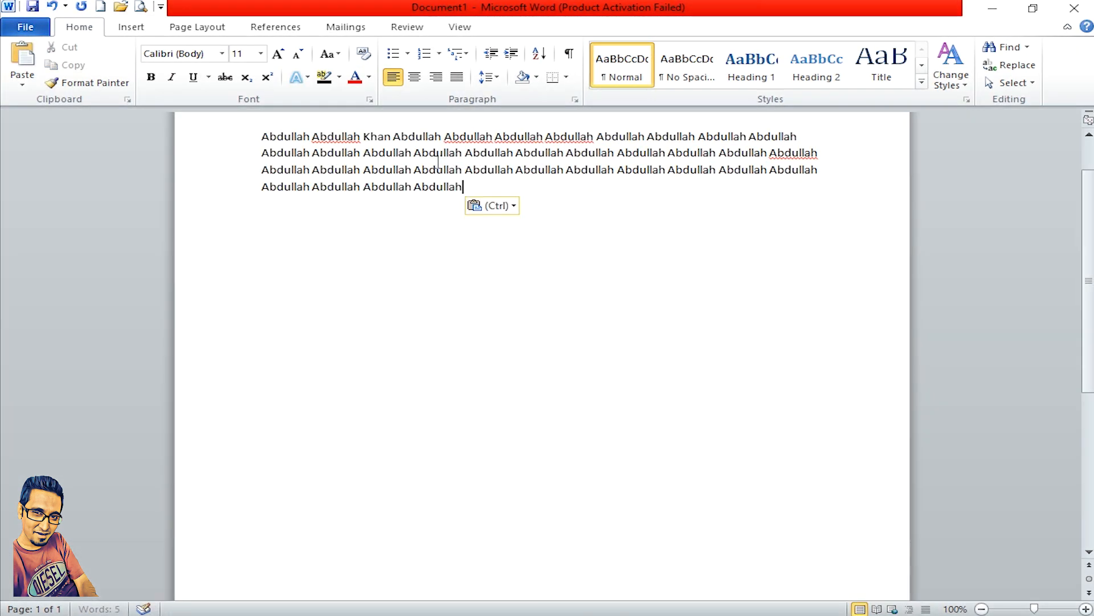
Step: Paste more copies of the copied name until the paragraph fills about fourteen lines, and justify the whole paragraph
key(ctrl+v)
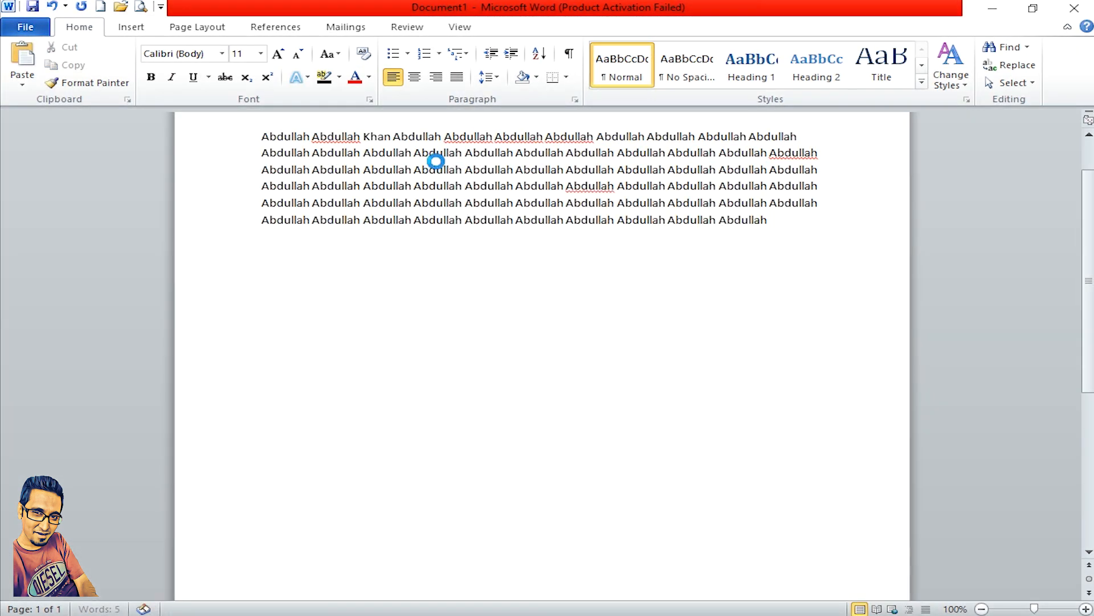
text(Abdullah Abdullah Abdullah Abdullah Abdullah Abdullah Abdullah Abdullah Abdullah Abdullah Abdullah Abdullah Abdullah Abdullah Abdullah Abdullah Abdullah Abdullah Abdullah Abdullah Abdullah Abdullah Abdullah Abdullah)
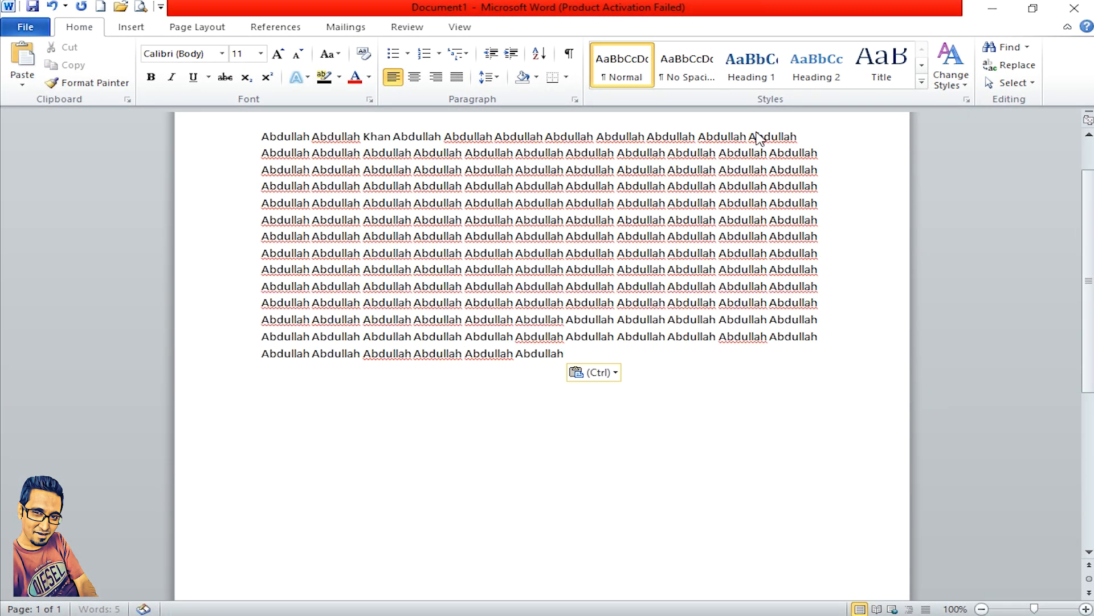
drag(263, 138, 575, 365)
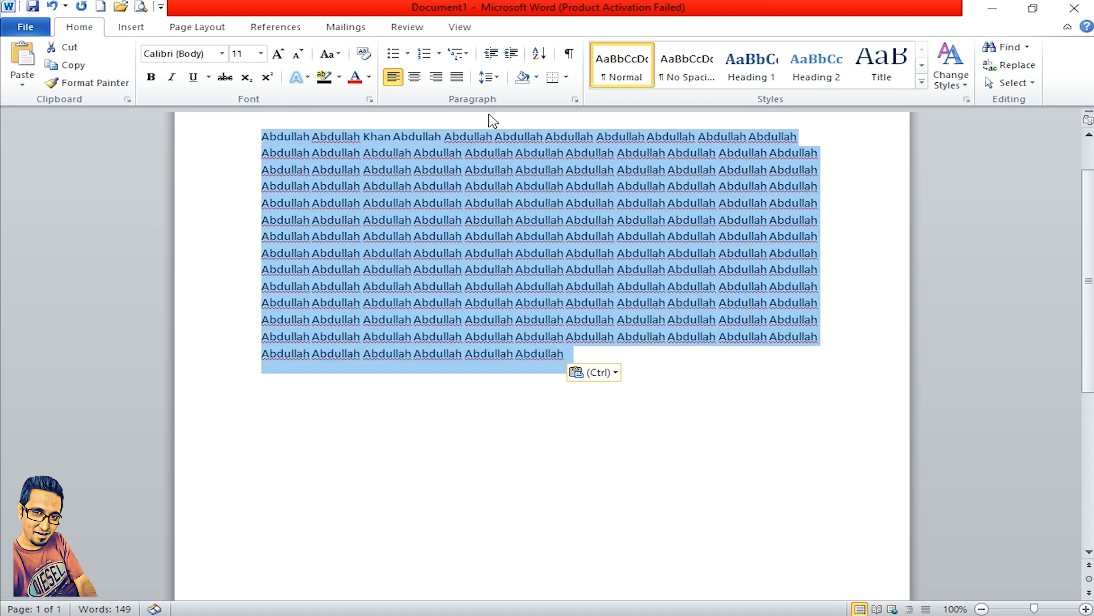
click(457, 77)
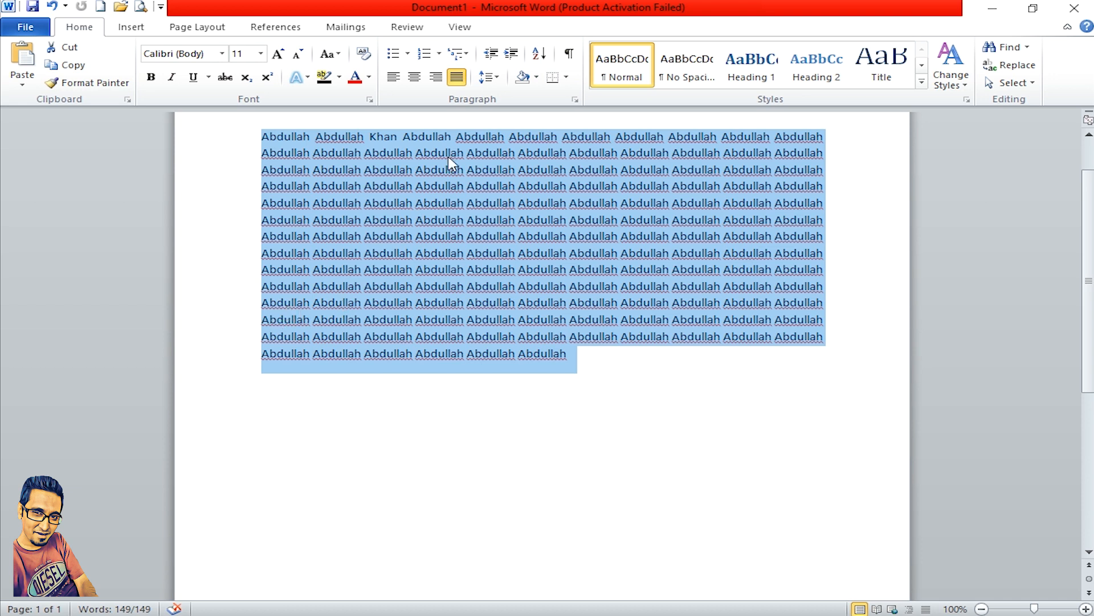
Step: Preview the line spacing choices on the selected paragraph, open the detailed line spacing options and accept the dialog
click(499, 80)
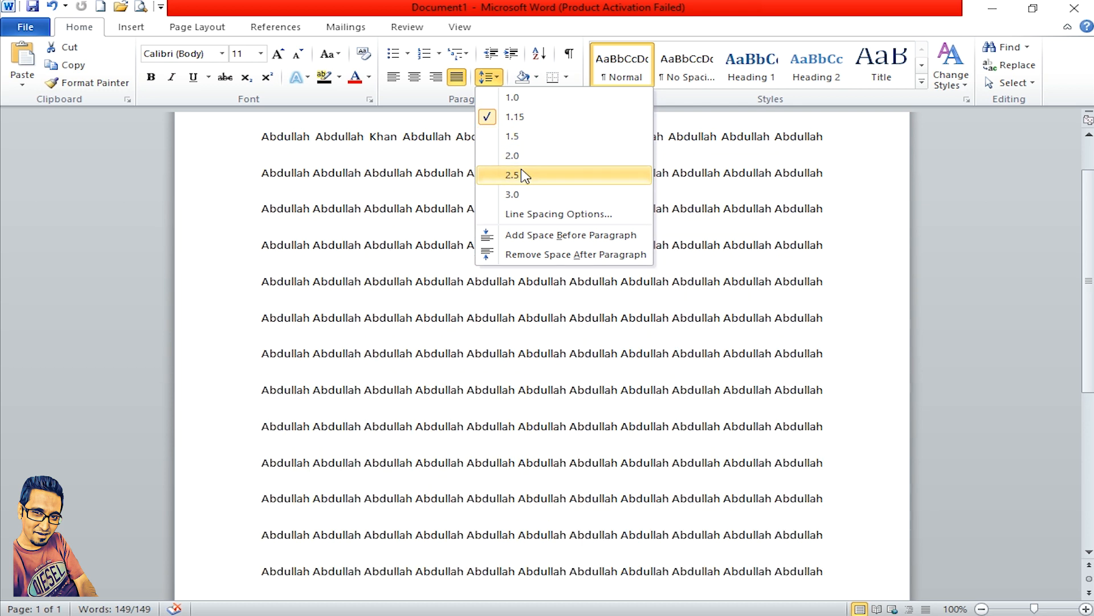
click(536, 216)
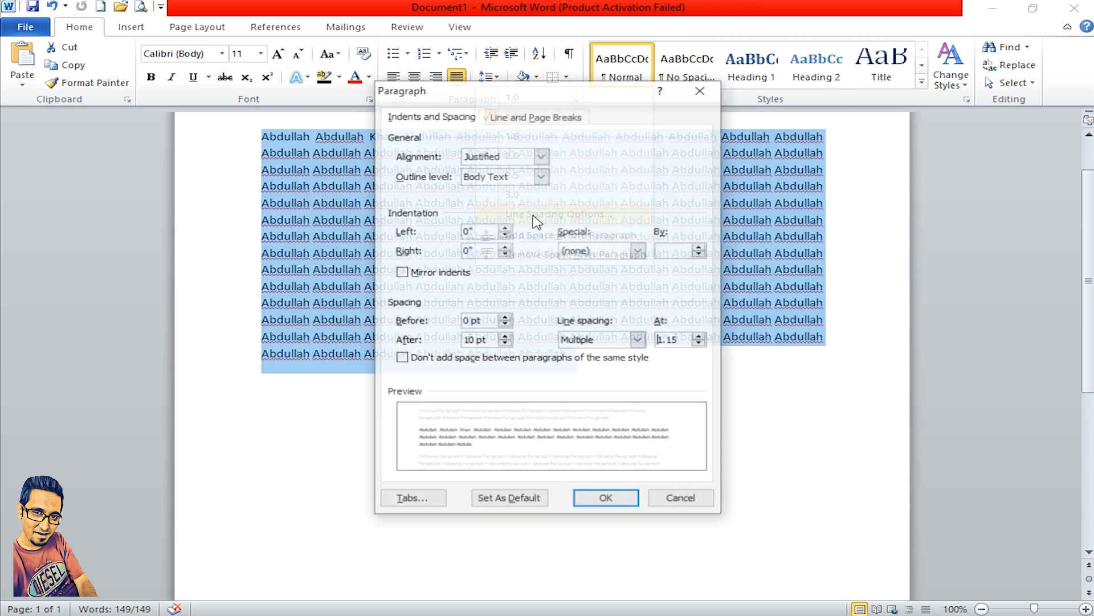
drag(536, 91, 698, 112)
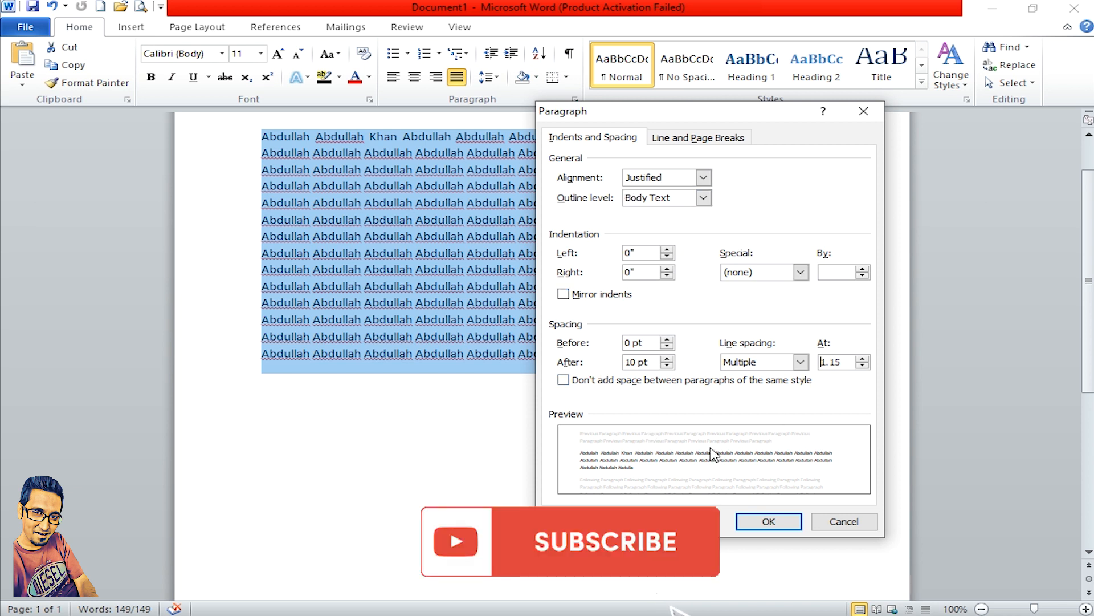
click(755, 527)
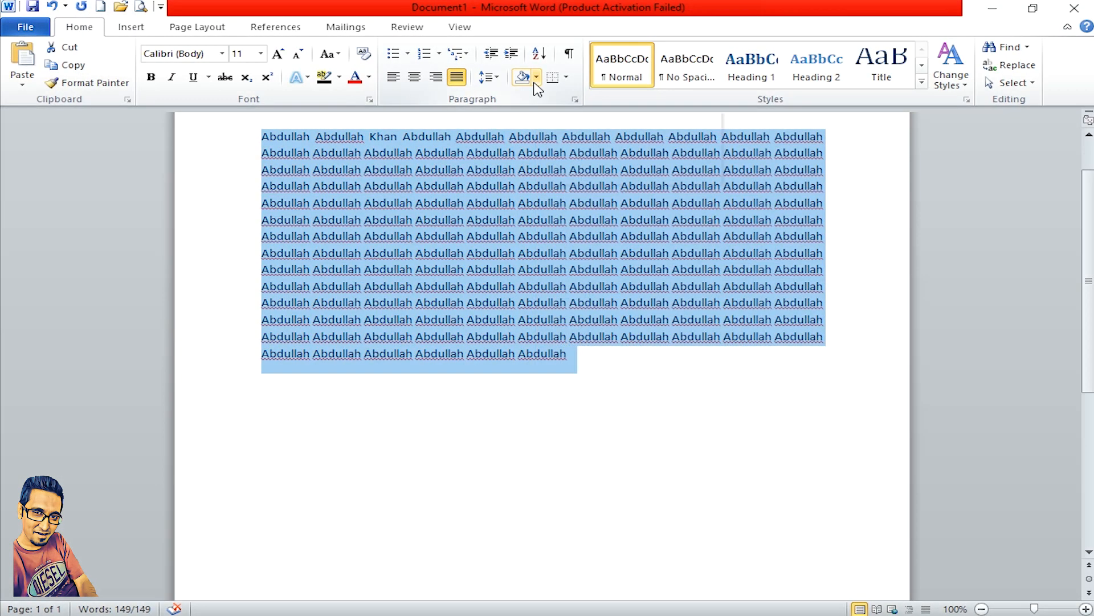
click(536, 77)
click(544, 466)
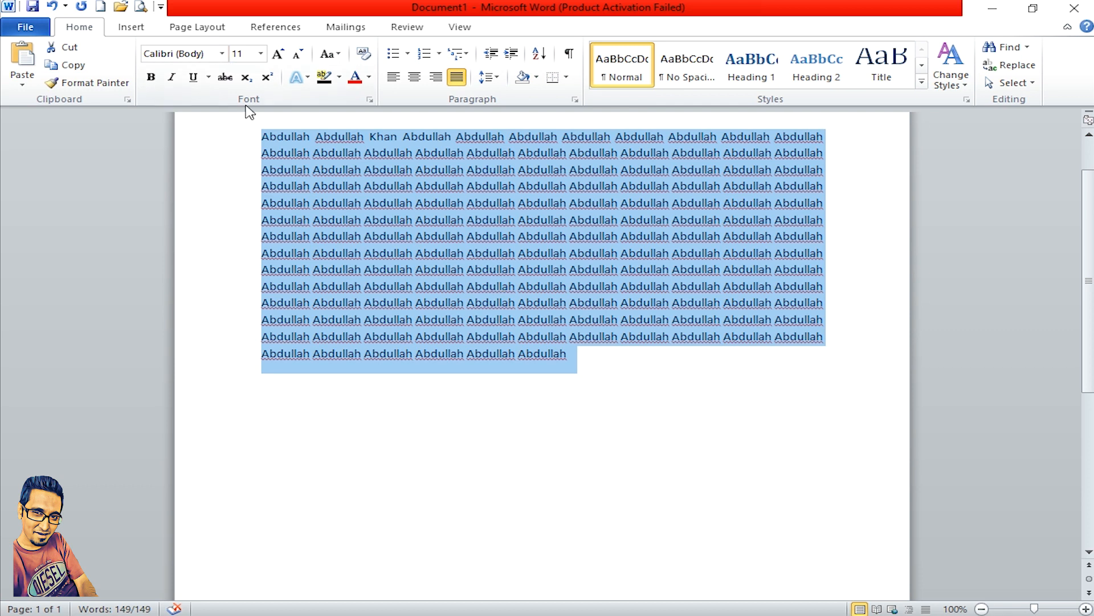
click(263, 135)
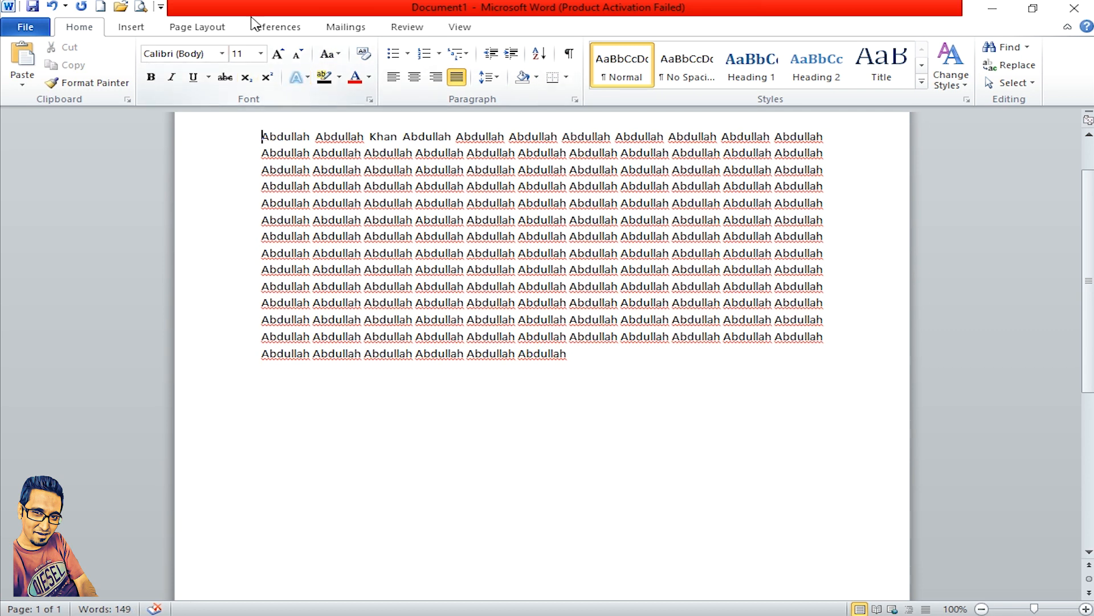
click(536, 78)
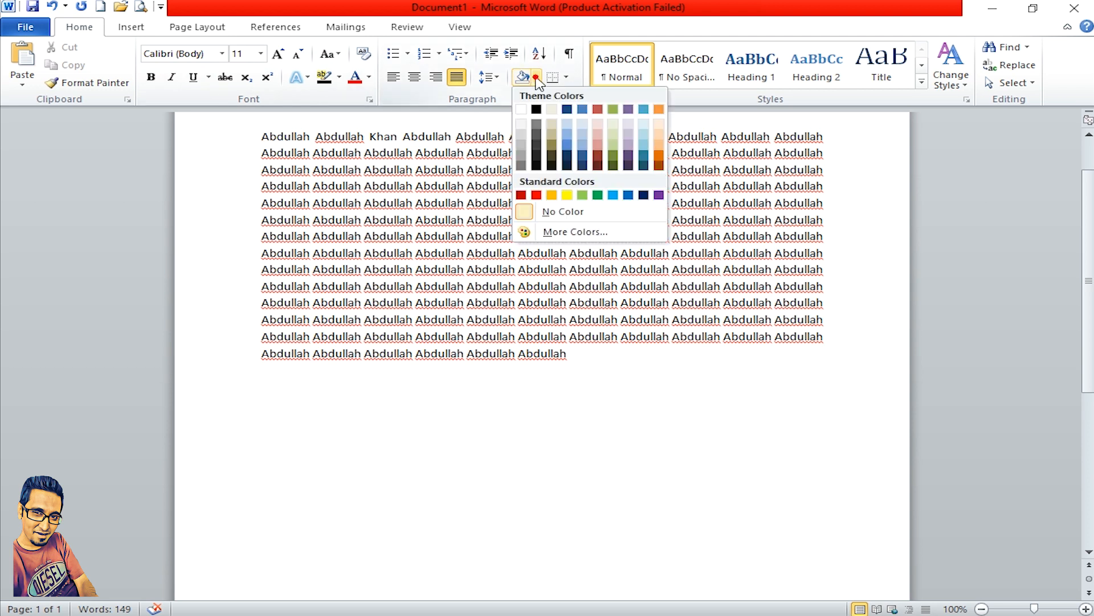
click(473, 176)
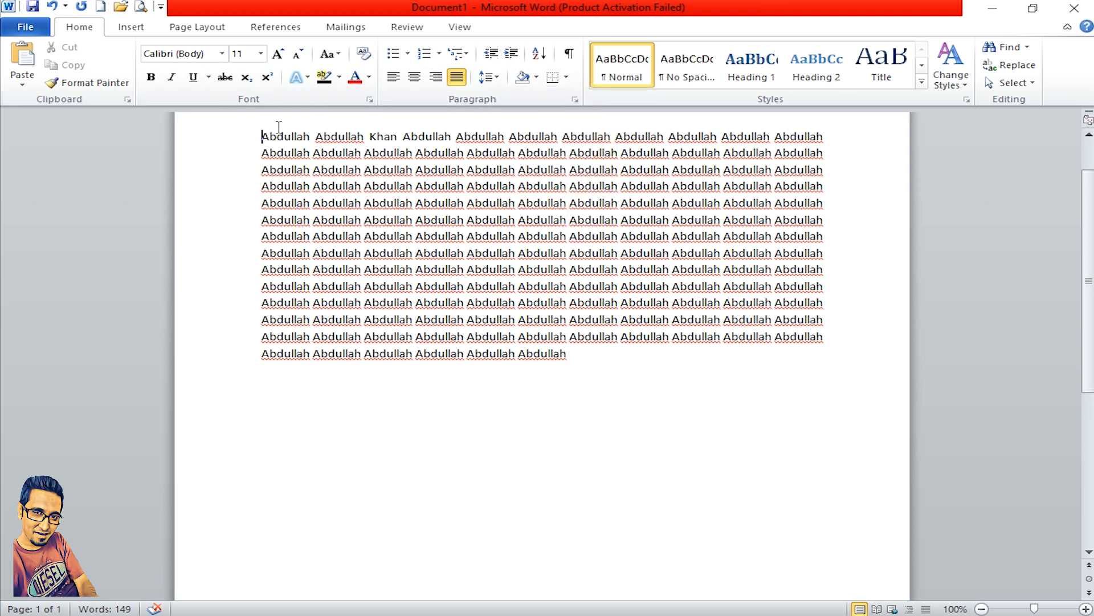
Step: Replace the entire paragraph of repeated names with one different first name
drag(268, 139, 696, 374)
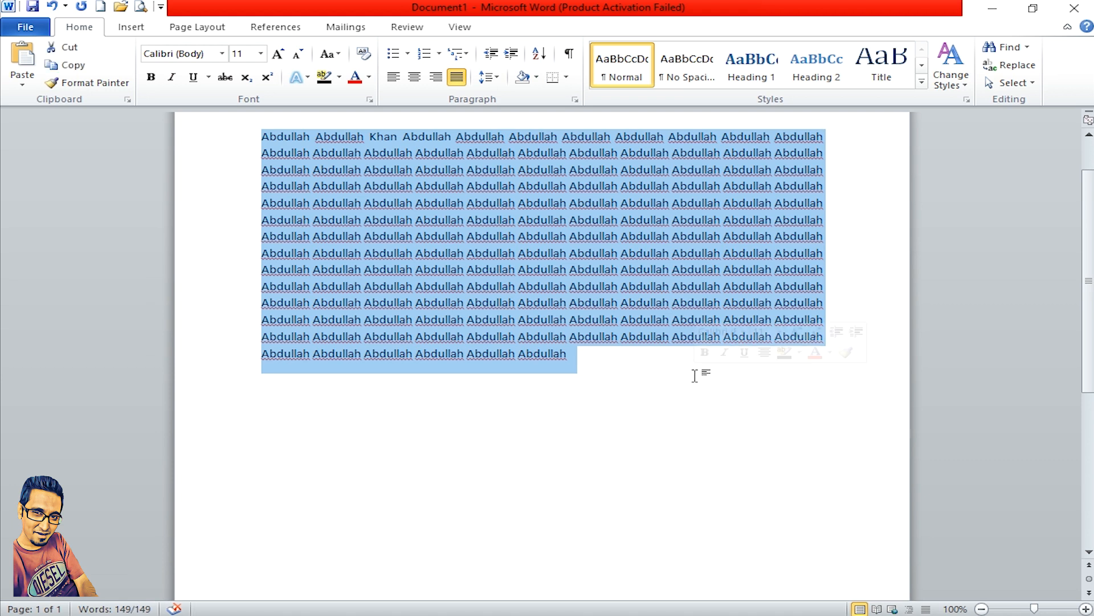
text(Kamran)
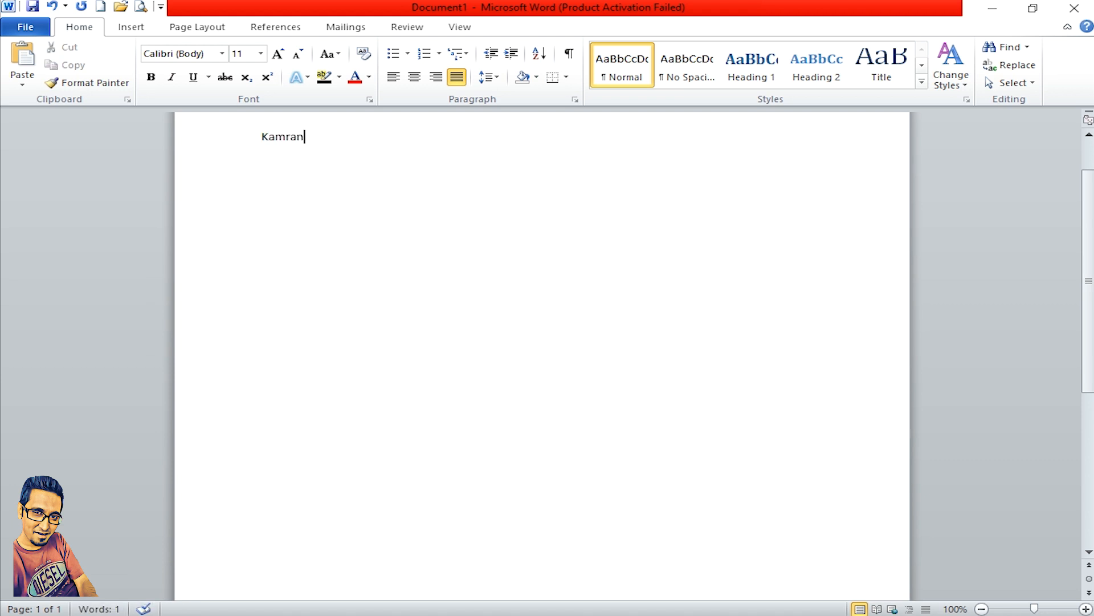
Step: Apply dark blue theme shading to the paragraph containing the single name
double_click(285, 146)
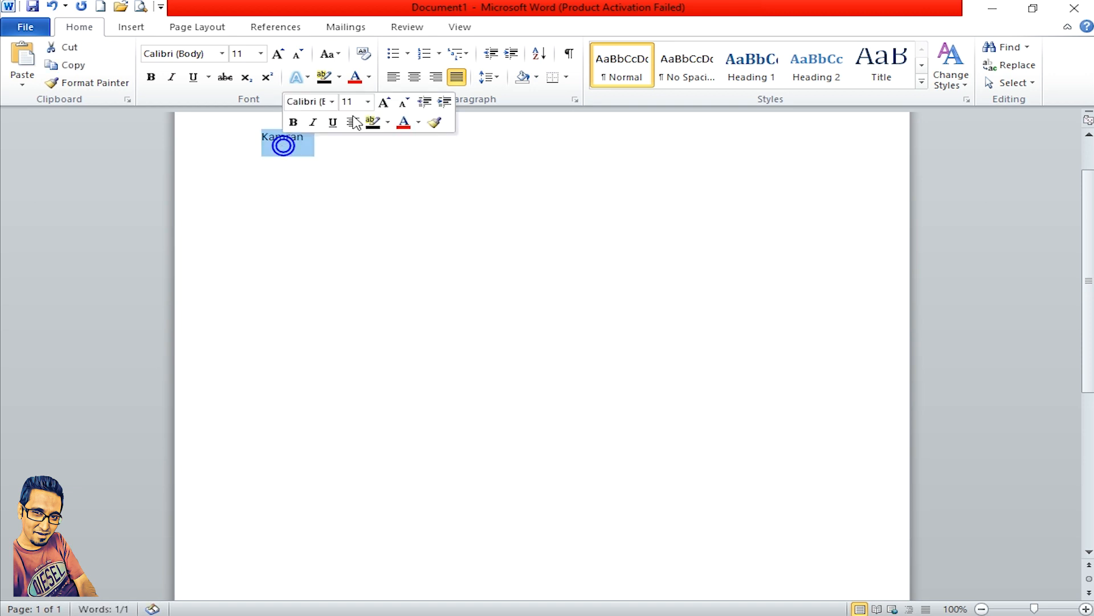
click(537, 77)
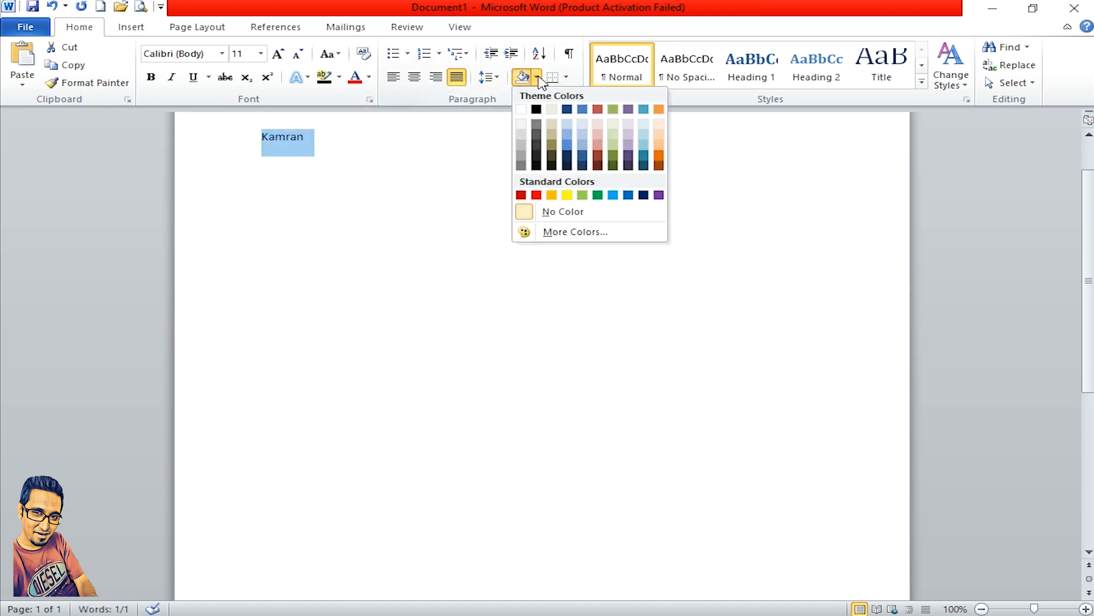
click(567, 109)
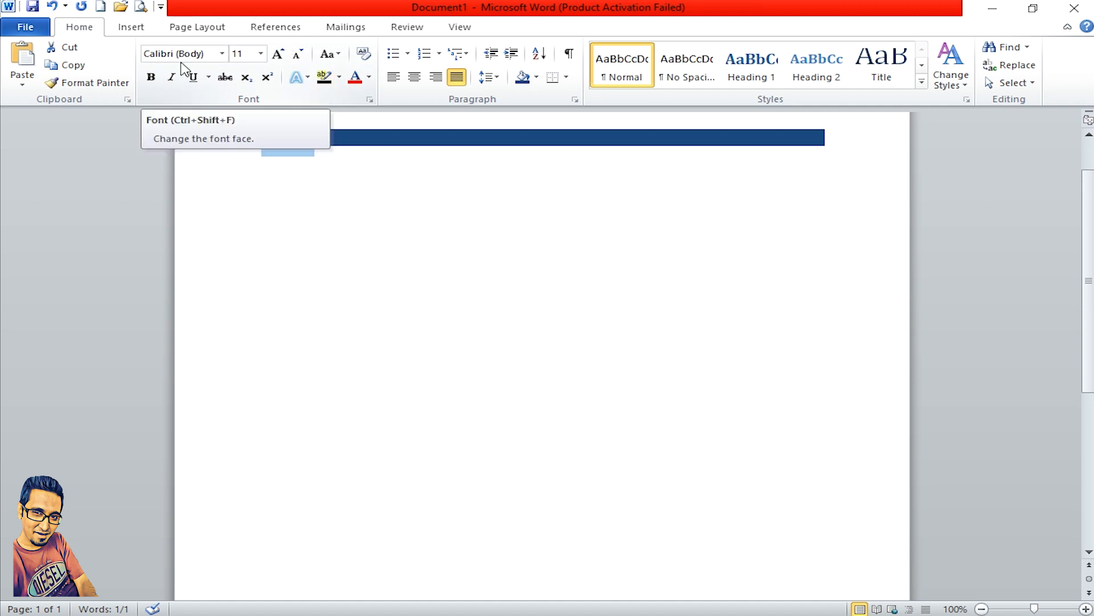
Step: Centre the name in its shaded bar and make its text white and bold
click(414, 77)
click(556, 149)
drag(565, 136, 504, 147)
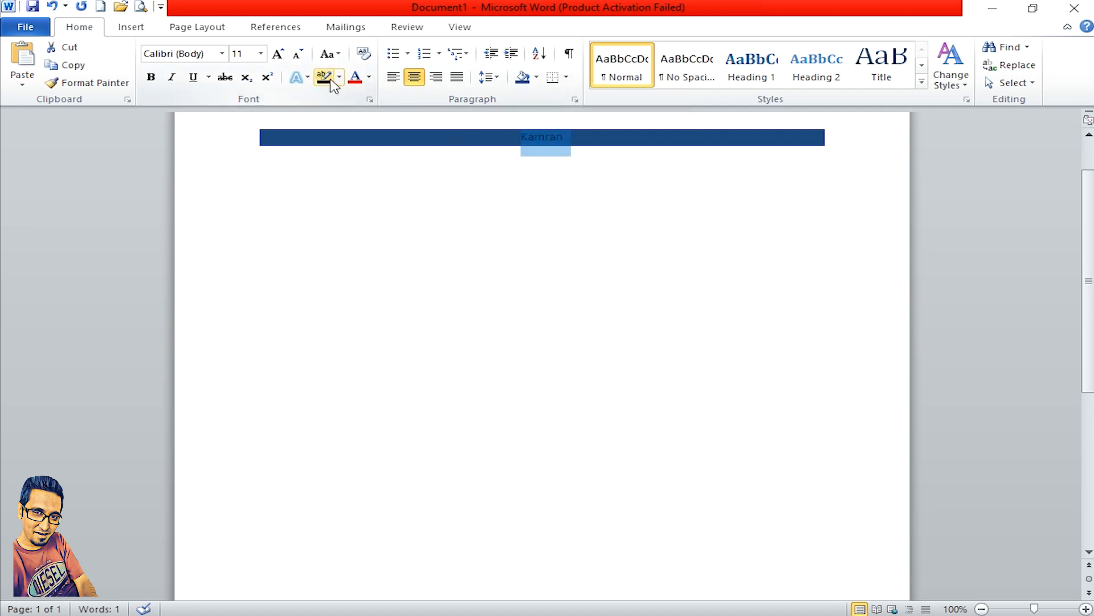
click(369, 79)
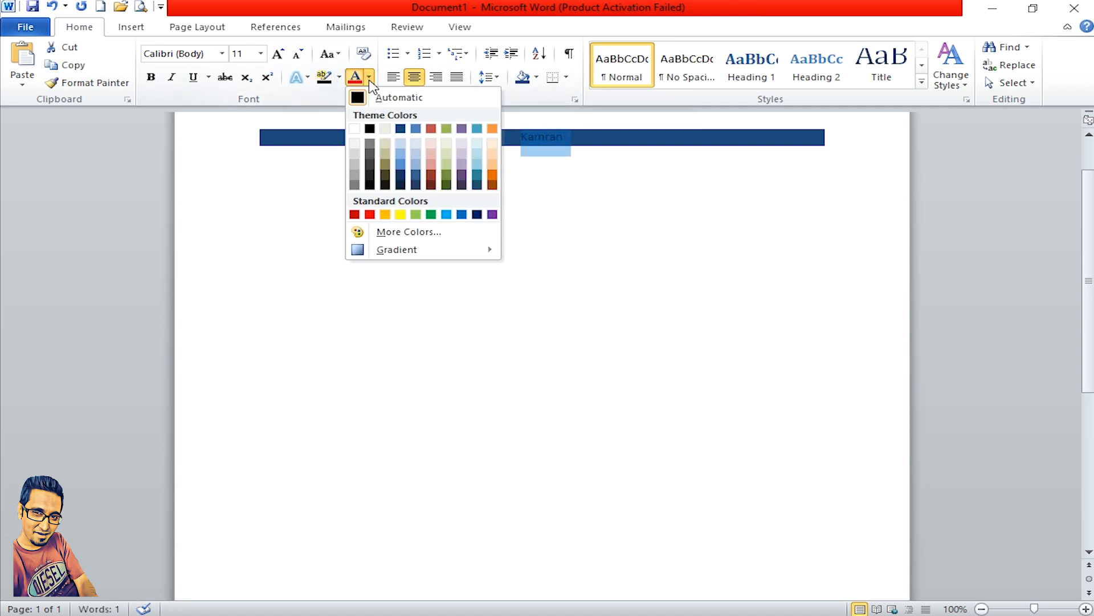
click(357, 127)
click(151, 77)
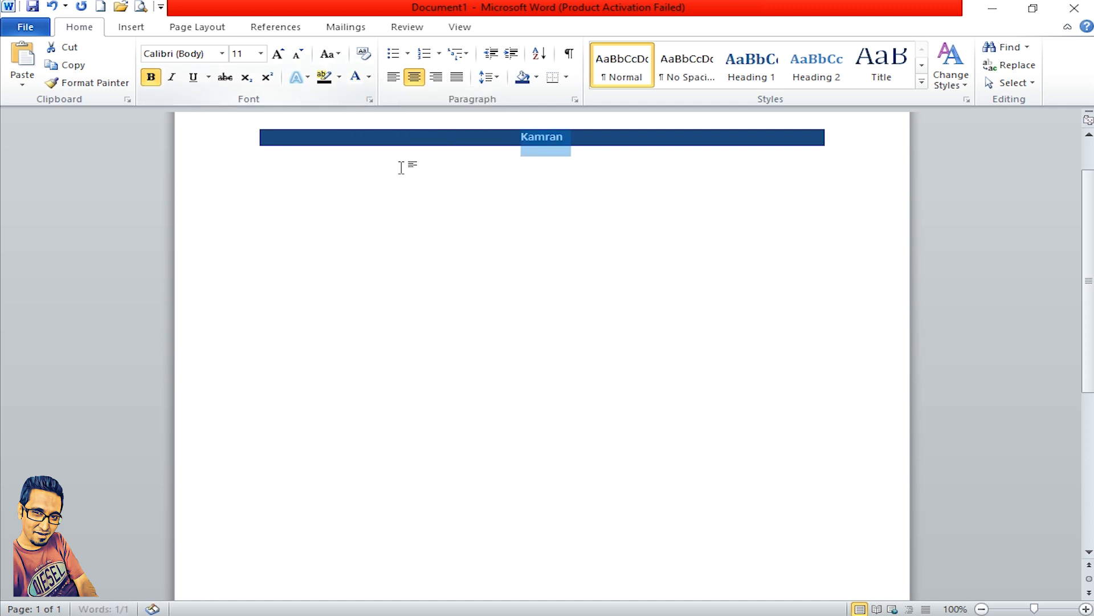
click(450, 155)
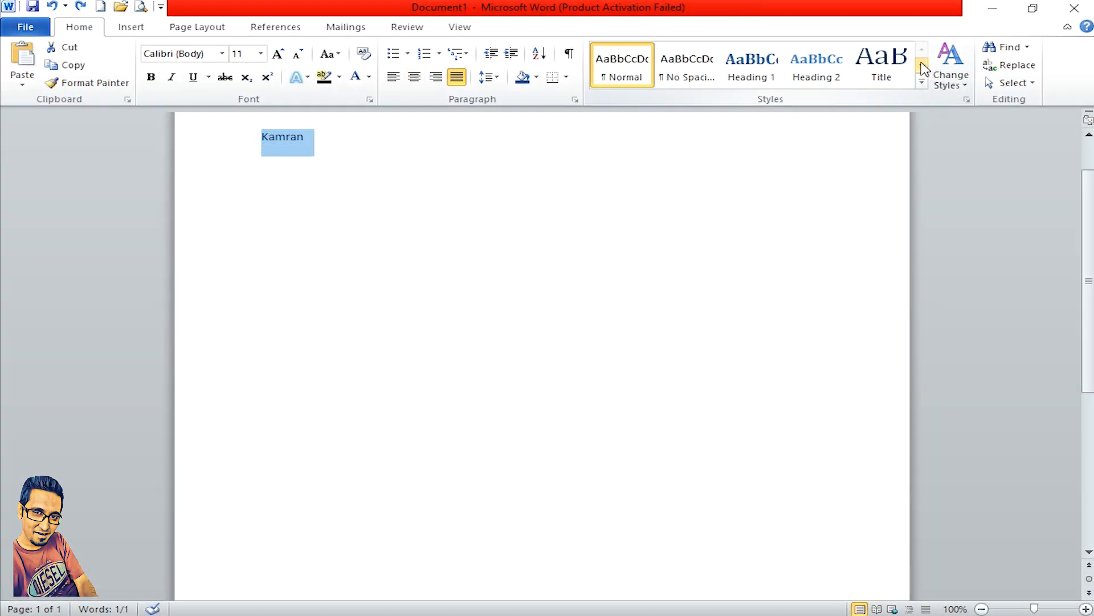
Step: Apply the Title style to the name
click(921, 65)
click(922, 49)
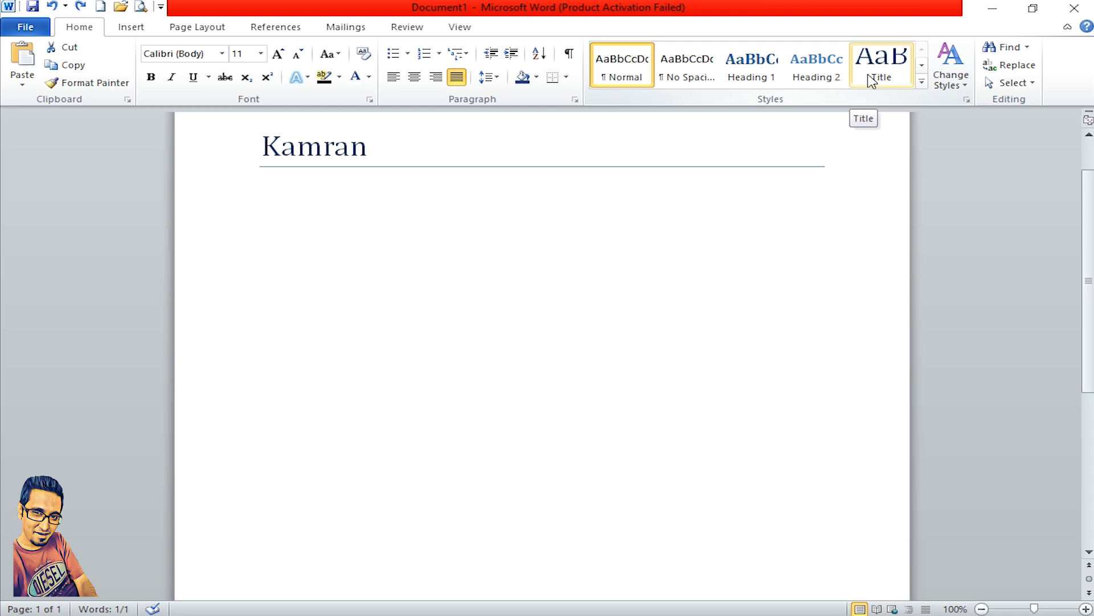
click(872, 80)
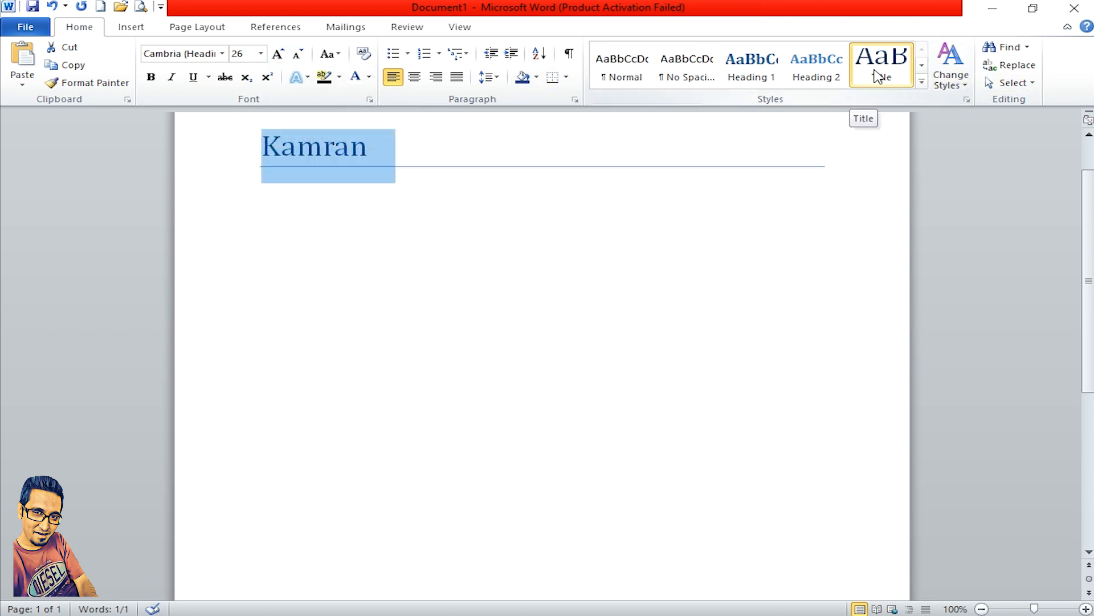
Step: Change the name's style to Heading 1, and show and close the Navigation pane
click(298, 164)
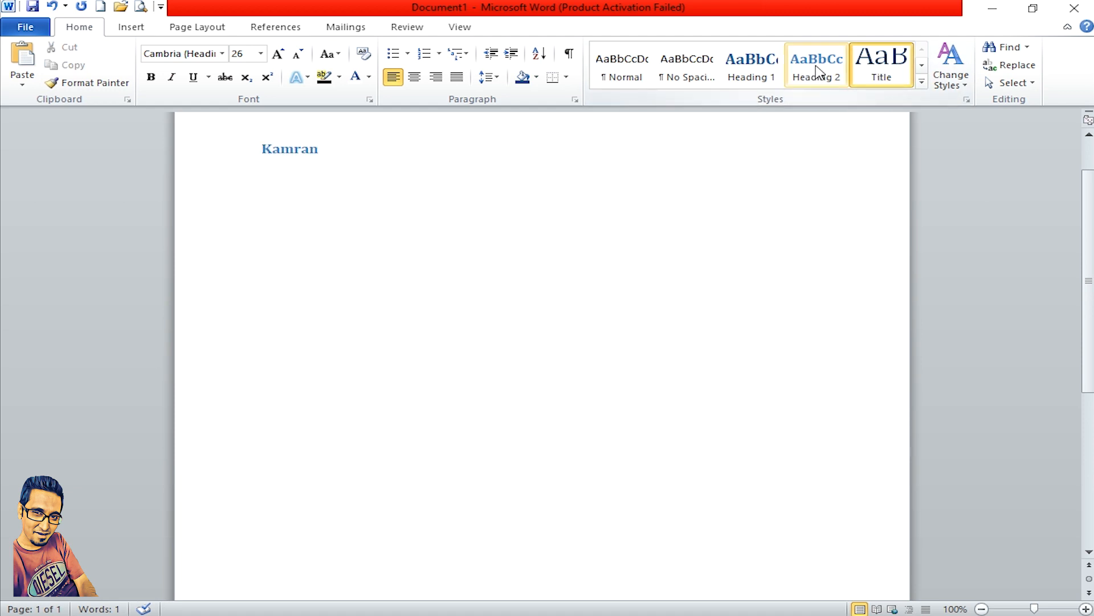
click(752, 69)
key(ctrl+f)
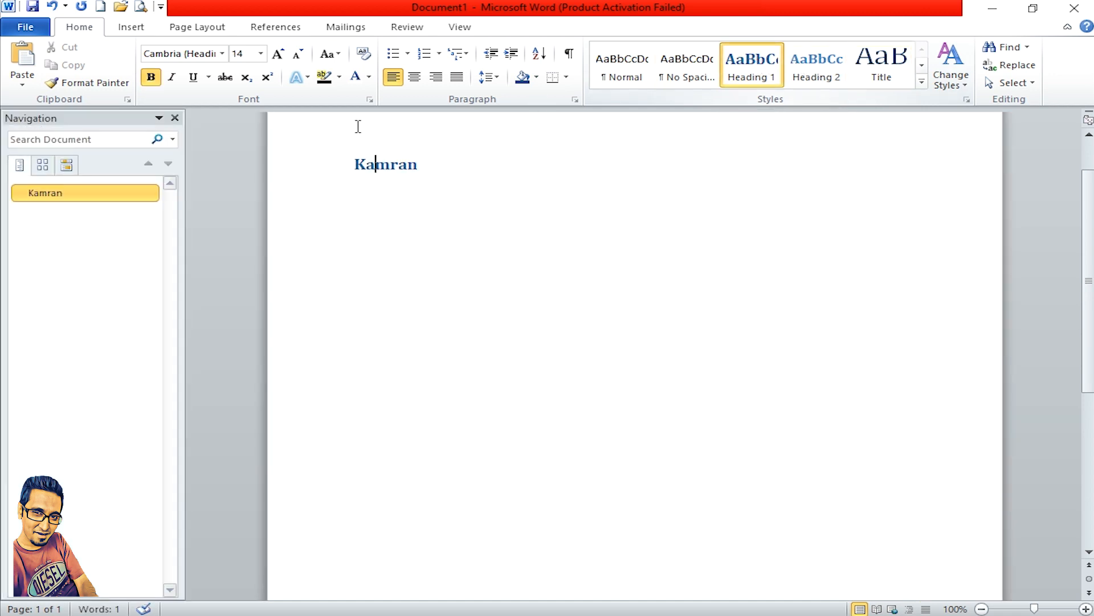
click(174, 118)
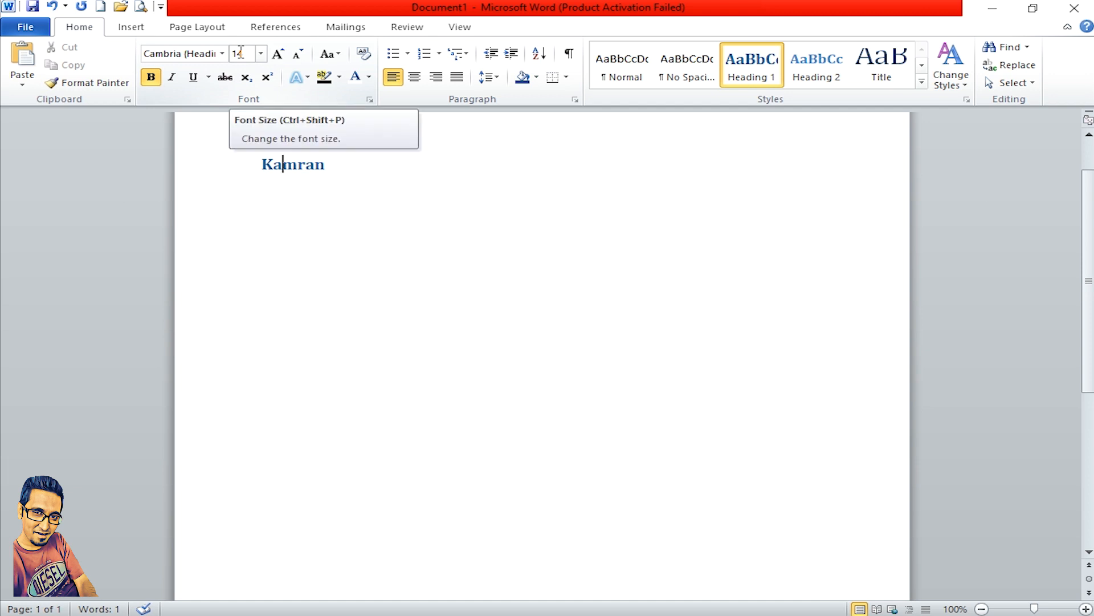
Step: Apply the Heading 2 style to the name, followed by Heading 3
click(801, 77)
double_click(295, 149)
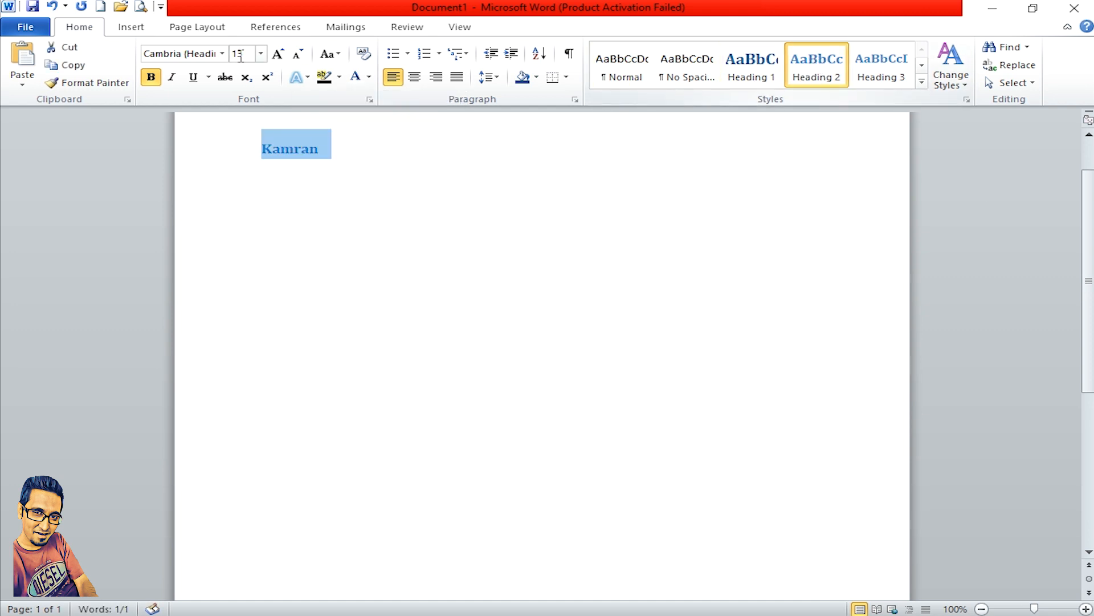
click(892, 75)
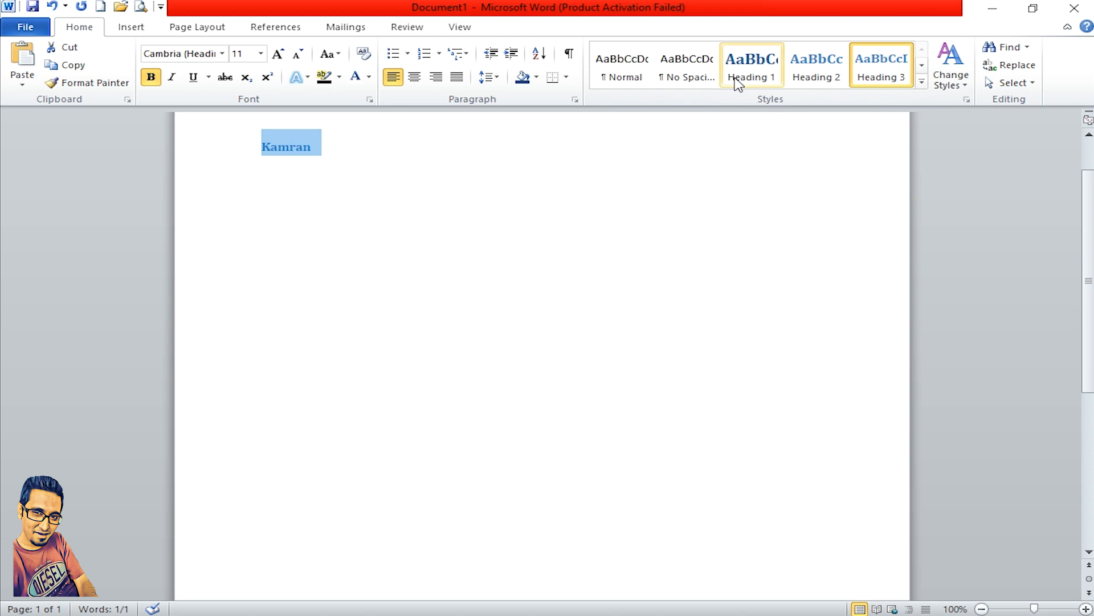
Step: Apply the Normal style and after it No Spacing to the name, and check its line spacing choices
click(642, 80)
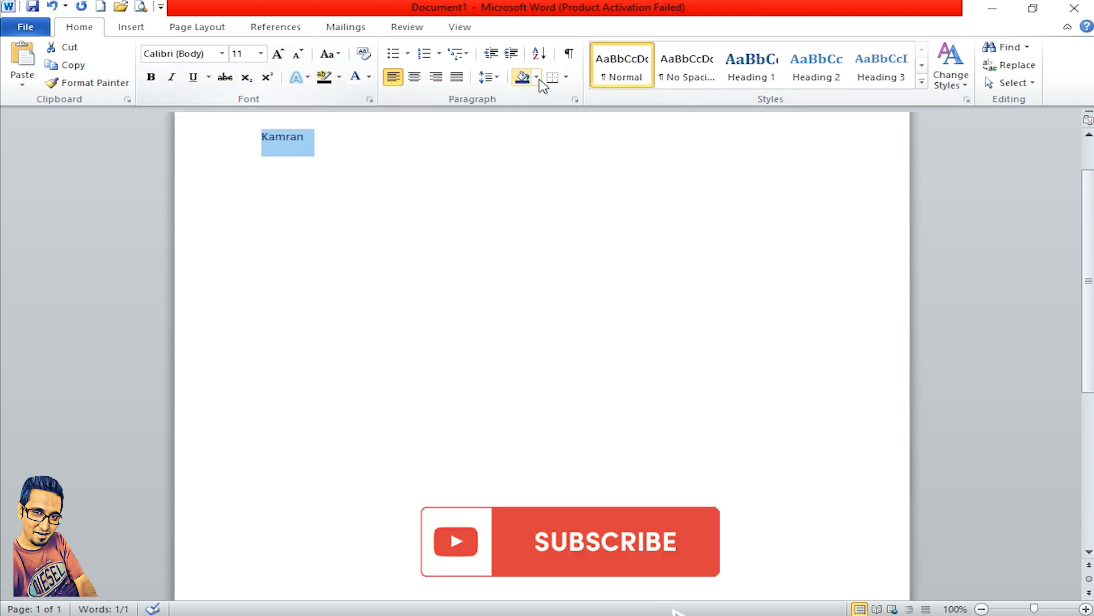
click(687, 77)
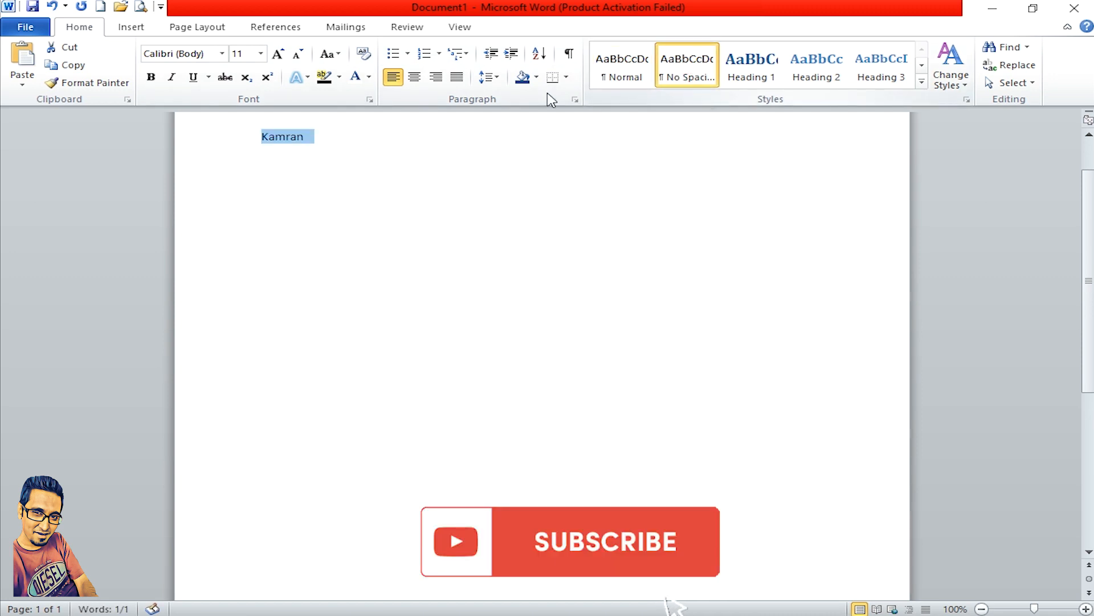
click(488, 76)
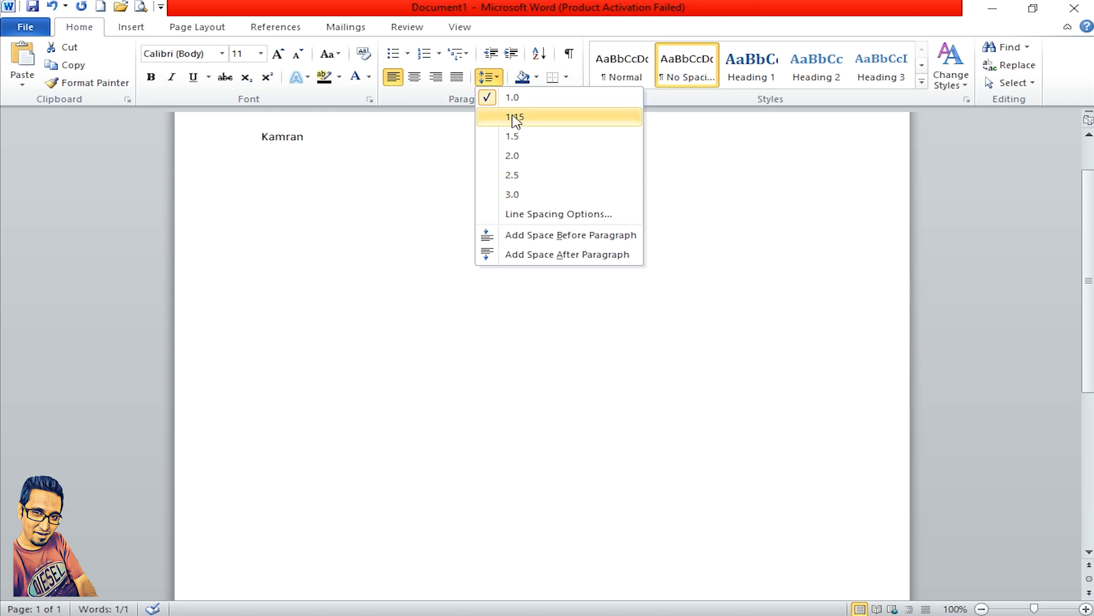
click(697, 138)
Step: Look through the remaining quick styles, from Heading 4 to List Paragraph, and deselect the name
click(923, 66)
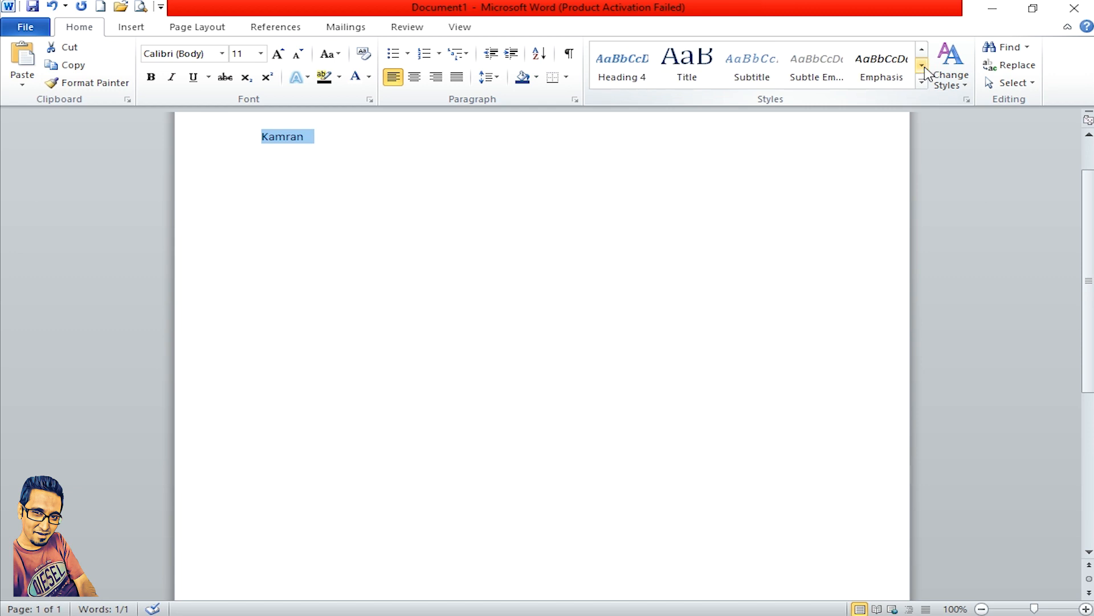
click(923, 66)
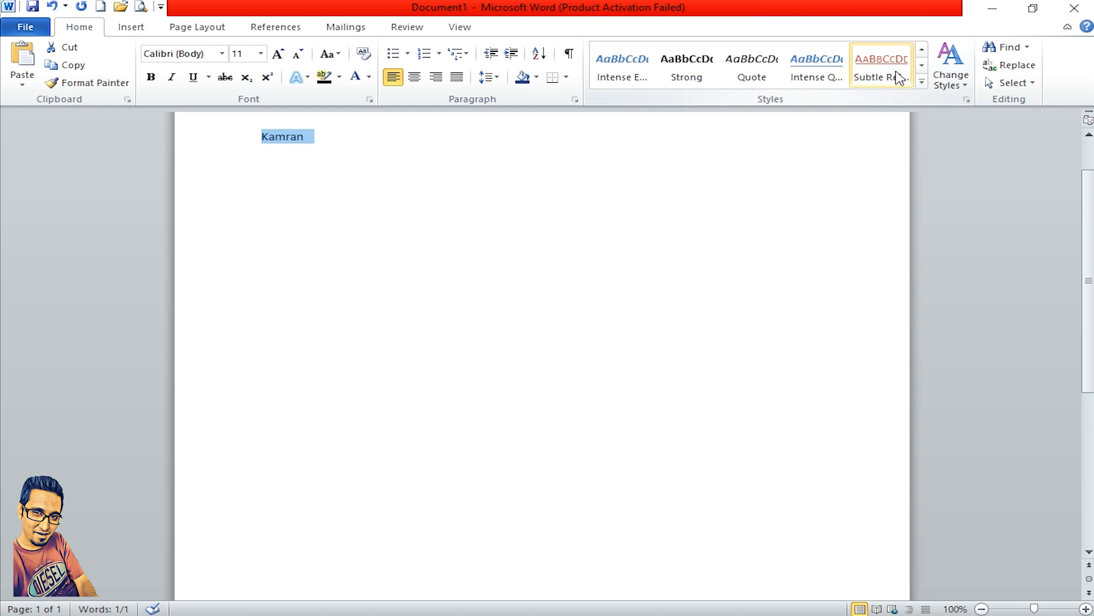
click(920, 65)
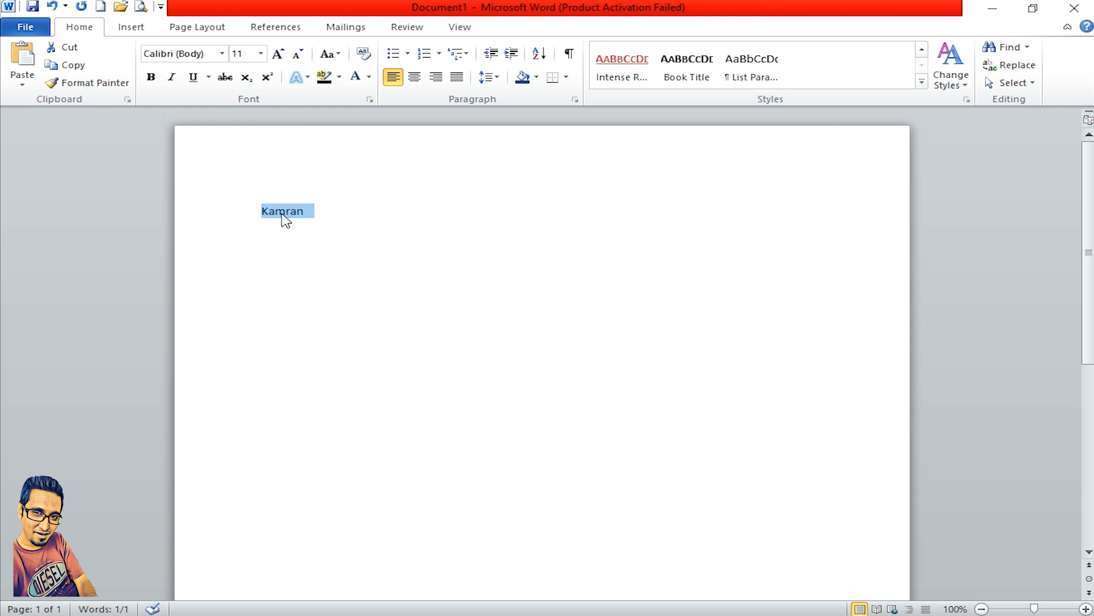
click(313, 211)
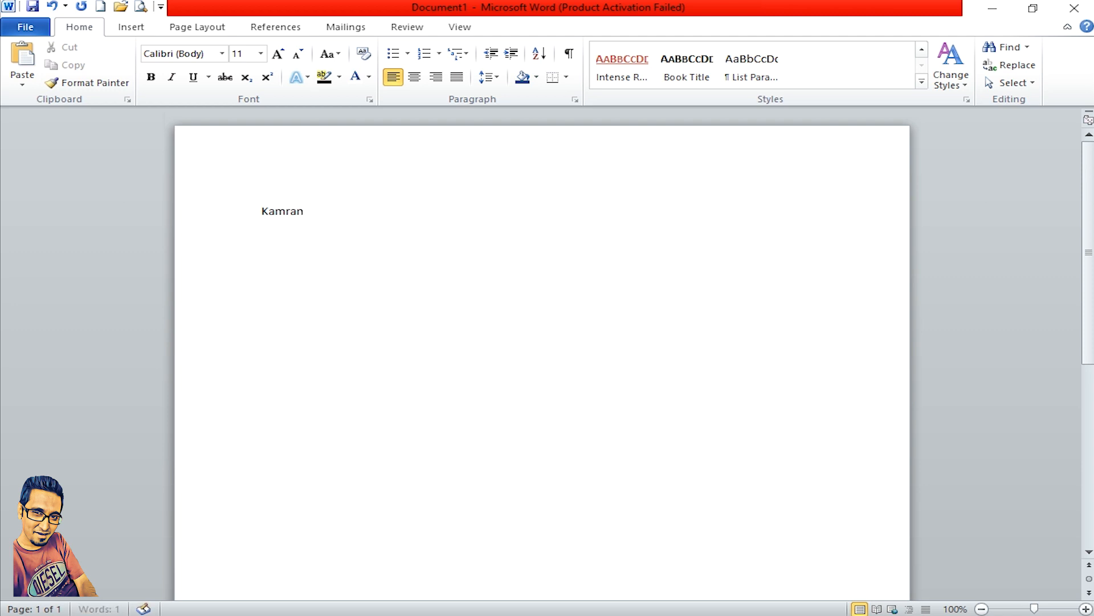
Step: Add blank paragraphs below the name until the document extends to a sixth page
key(Return)
key(Return)
key(Return)
key(Return)
key(Return)
key(Return)
key(Return)
key(Return)
key(Return)
key(Return)
key(Return)
key(Return)
key(Return)
key(Return)
key(Return)
key(Return)
key(Return)
key(Return)
key(Return)
key(Return)
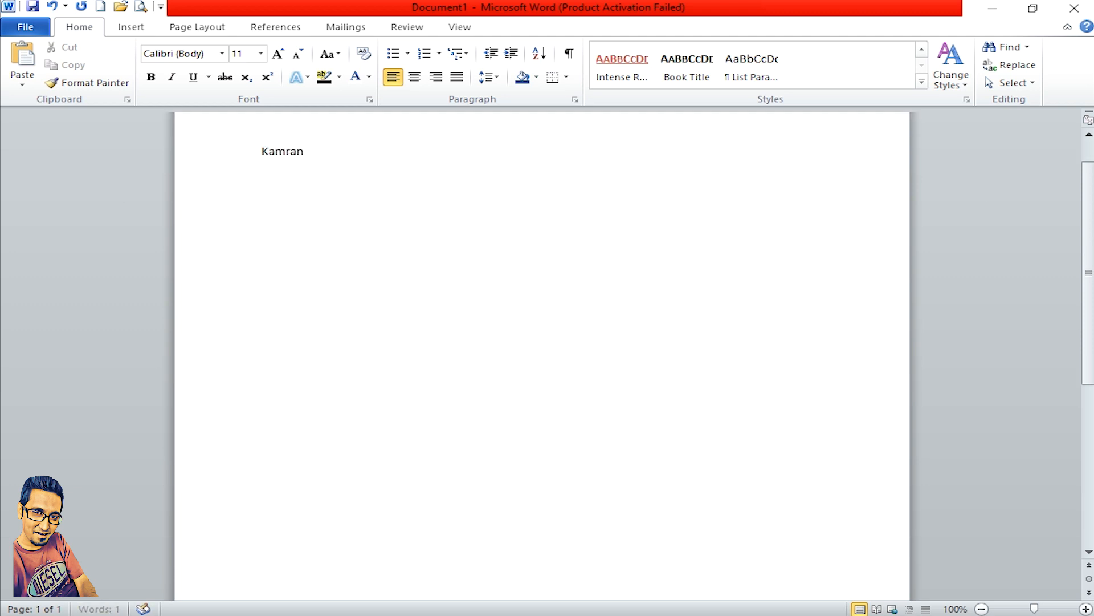
key(Return)
key(Return)
key(Return)
key(Return)
key(Return)
key(Return)
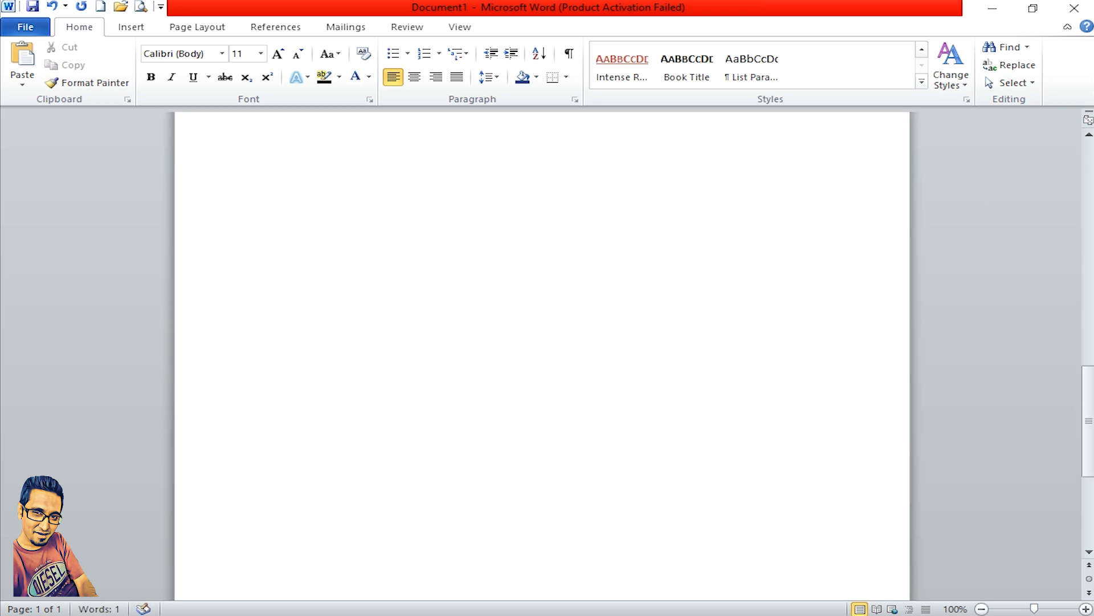
key(Return)
key(Return)
key(Return)
key(Return)
key(Return)
key(Return)
key(Return)
key(Return)
key(Return)
key(Return)
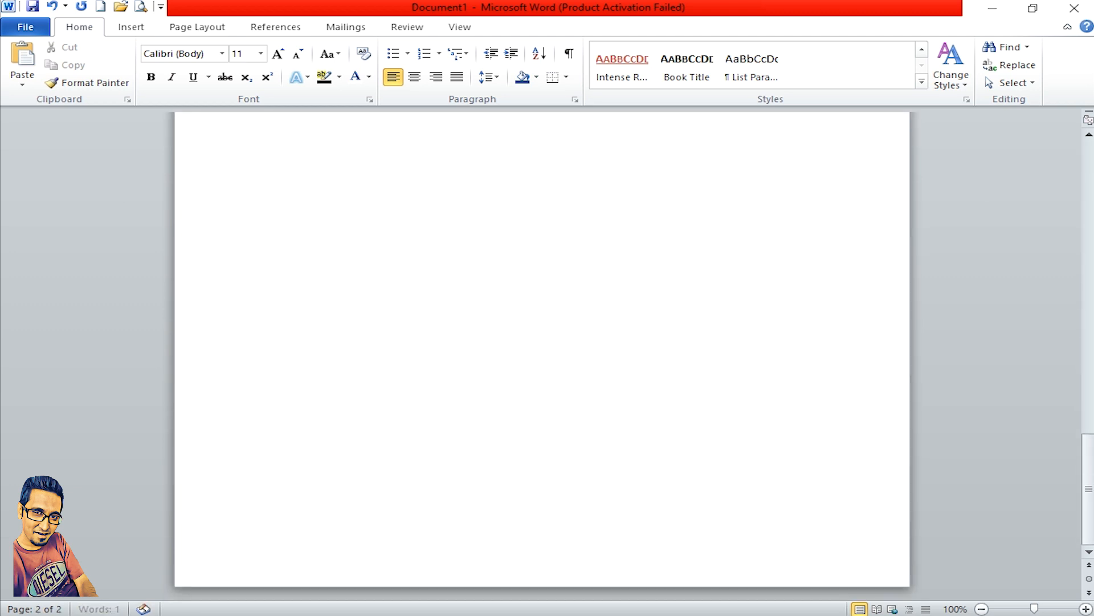
key(Return)
key(Return)
key(Return)
key(Return)
key(Return)
key(Return)
key(Return)
key(Return)
key(Return)
key(Return)
key(Return)
key(Return)
key(Return)
key(Return)
key(Return)
key(Return)
key(Return)
key(Return)
key(Return)
key(Return)
key(Return)
key(Return)
key(Return)
key(Return)
key(Return)
key(Return)
key(Return)
key(Return)
key(Return)
key(Return)
key(Return)
key(Return)
key(Return)
key(Return)
key(Return)
key(Return)
key(Return)
key(Return)
key(Return)
key(Return)
key(Return)
key(Return)
key(Return)
key(Return)
key(Return)
key(Return)
key(Return)
key(Return)
key(Return)
key(Return)
key(Return)
key(Return)
key(Return)
key(Return)
key(Return)
key(Return)
key(Return)
key(Return)
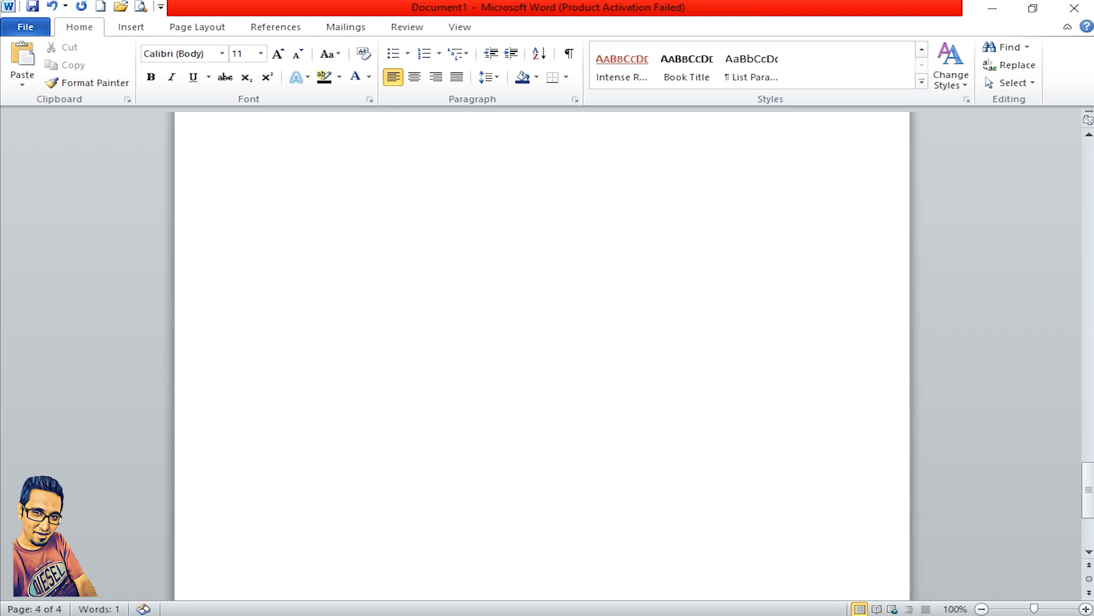
key(Return)
key(Return)
key(Return)
key(Return)
key(Return)
key(Return)
key(Return)
key(Return)
key(Return)
key(Return)
key(Return)
key(Return)
key(Return)
key(Return)
key(Return)
key(Return)
key(Return)
key(Return)
key(Return)
key(Return)
key(Return)
key(Return)
key(Return)
key(Return)
key(Return)
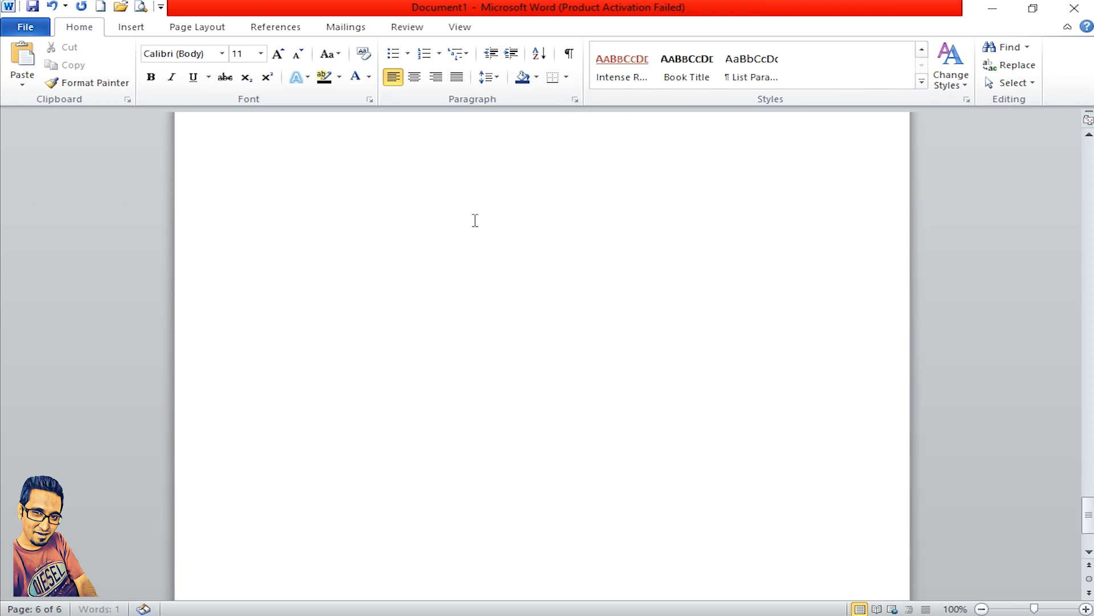
Step: Enter one sample name on page 6 and a different one on page 5
text(o)
scroll(538, 191, up, 15)
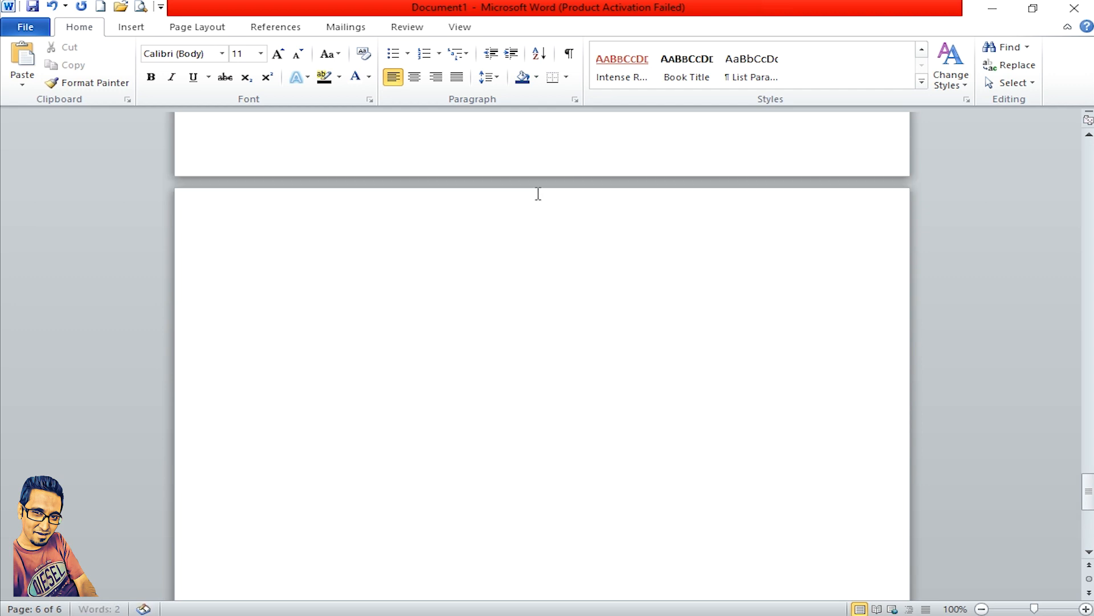
text(A)
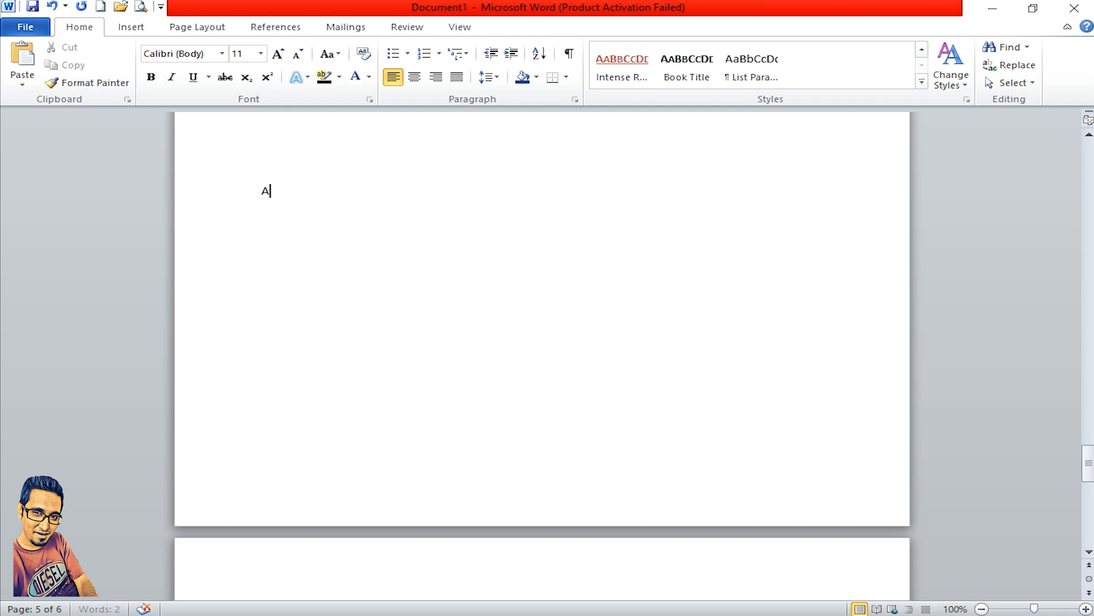
text(rsalan)
Step: Enter a different sample name on page 4 and another one on page 3
scroll(406, 212, up, 20)
click(342, 211)
text(Ahmed)
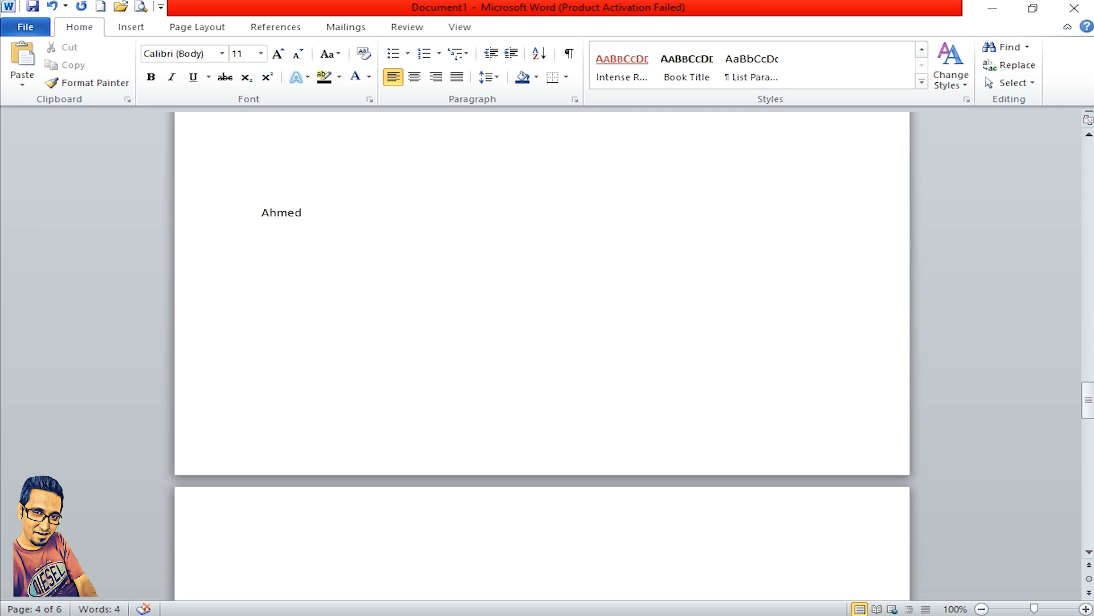
scroll(423, 246, up, 20)
click(302, 195)
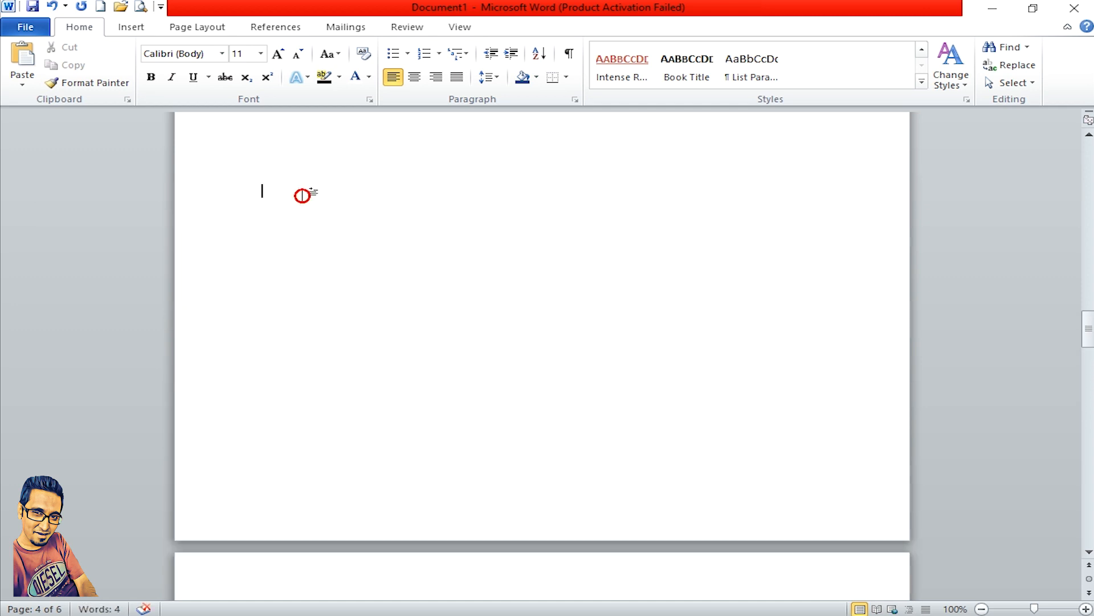
text(Muhammad)
Step: Enter one more sample name on a page nearer the document's start, correcting its spelling
scroll(606, 313, up, 20)
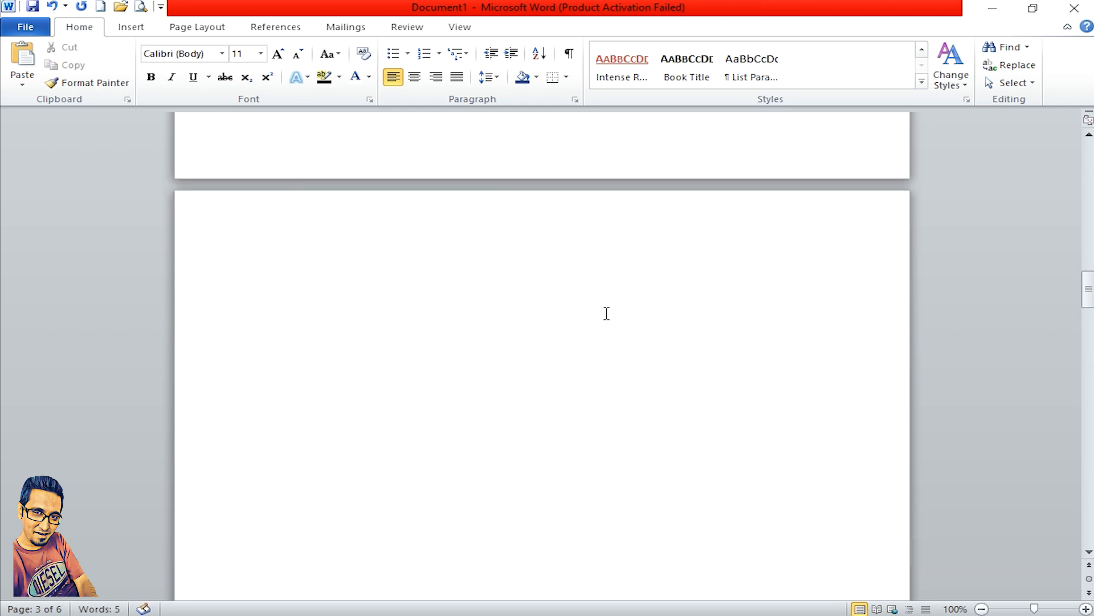
click(331, 273)
text(Kali)
key(BackSpace)
key(BackSpace)
key(BackSpace)
text(han)
Step: Return to the document's start and use Find to search for the name entered on page 6
scroll(243, 352, up, 8)
scroll(244, 352, up, 10)
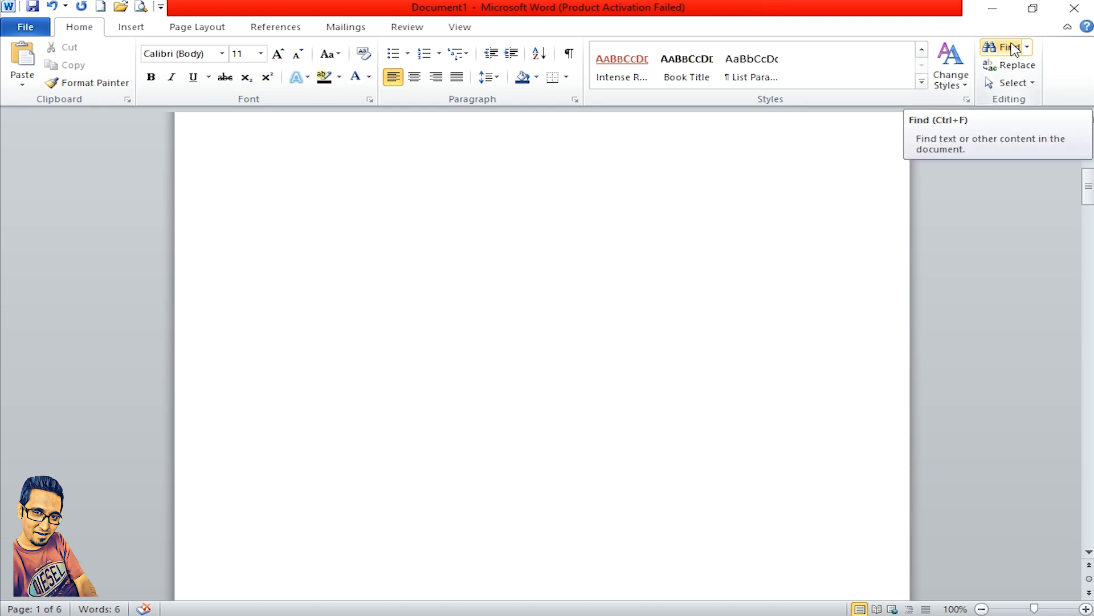
scroll(539, 256, up, 3)
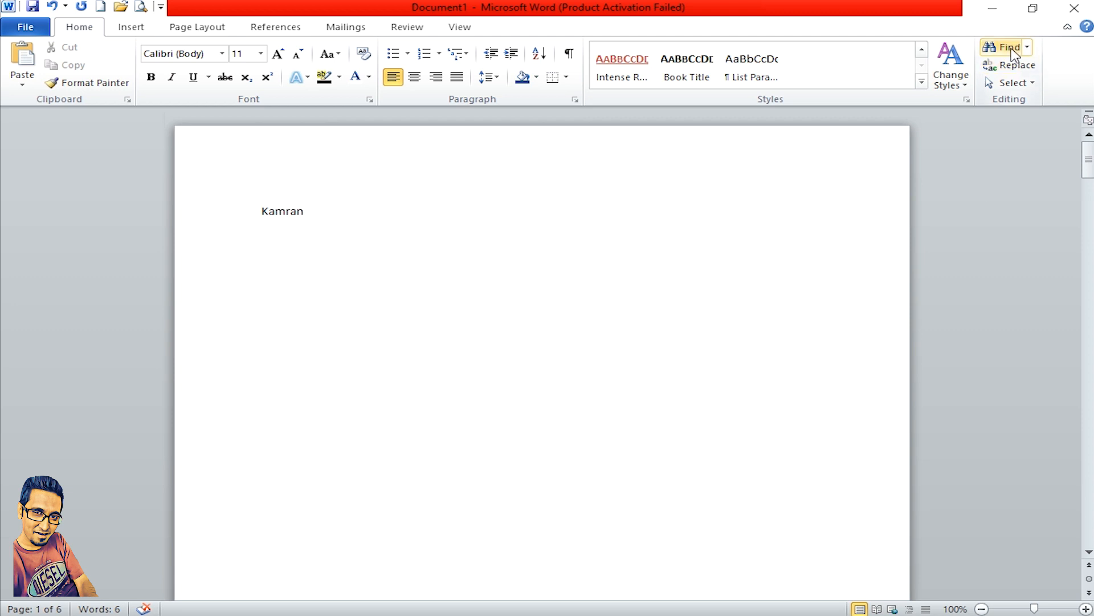
click(1029, 46)
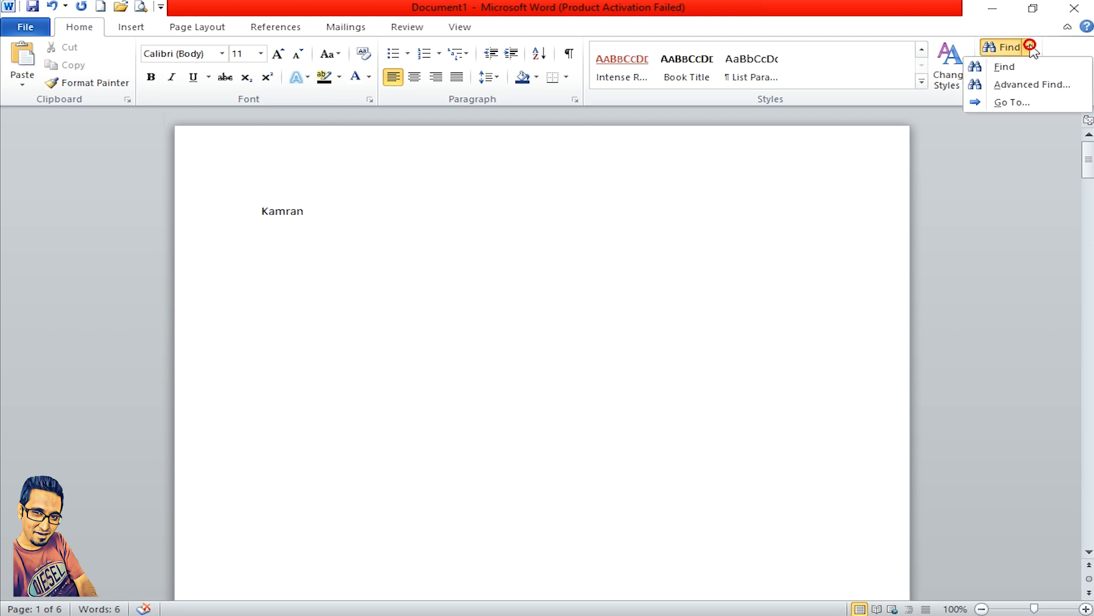
click(1010, 68)
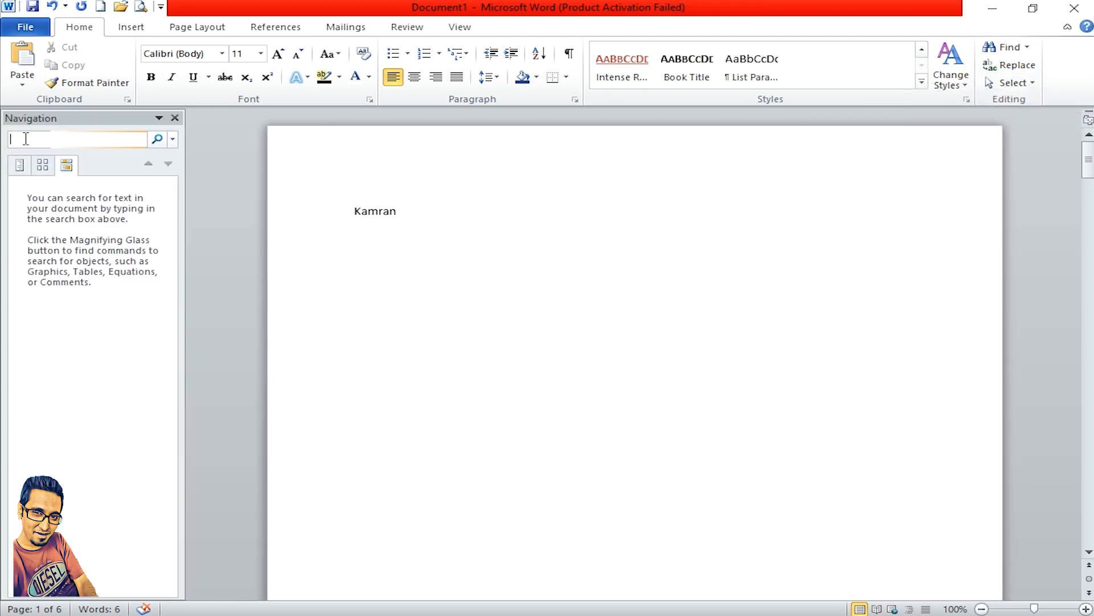
click(99, 137)
text(Ow)
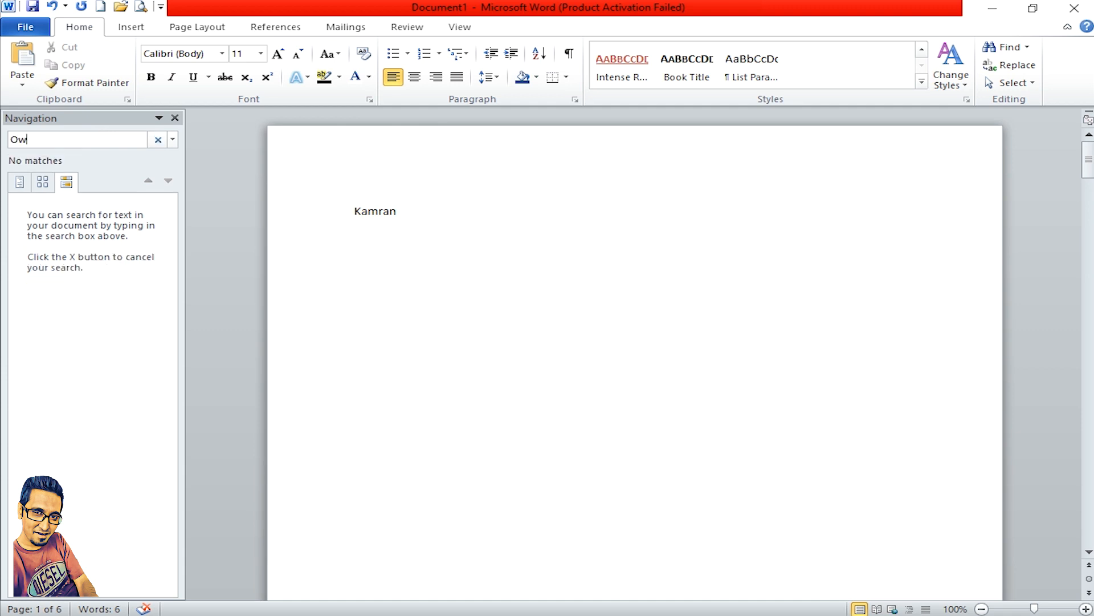
text(ais)
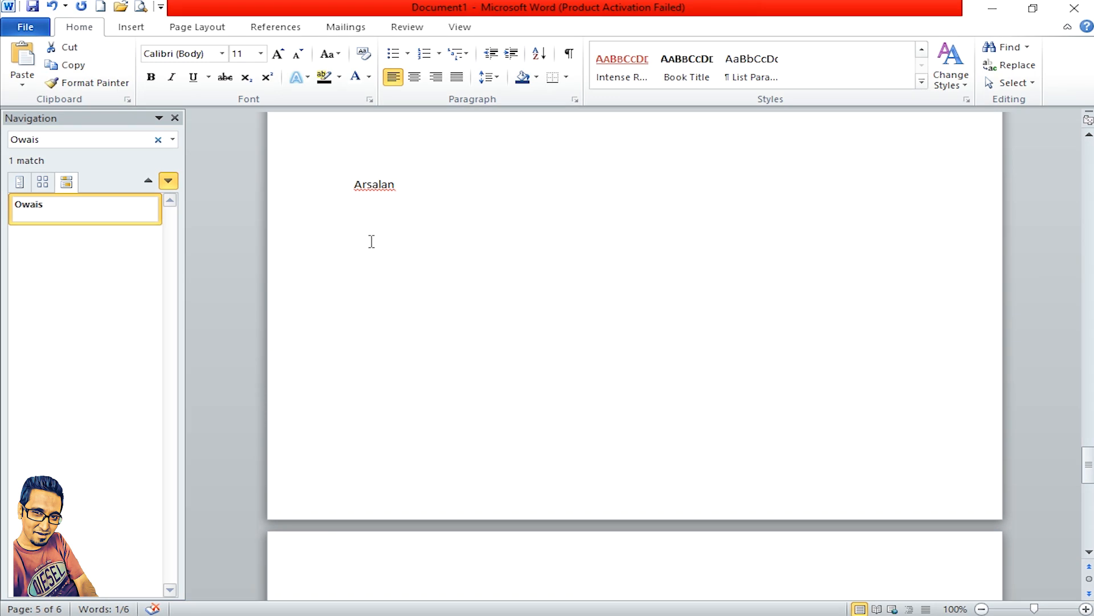
Step: Add the searched name a second time, below the existing name on page 5, and repeat the search
click(370, 241)
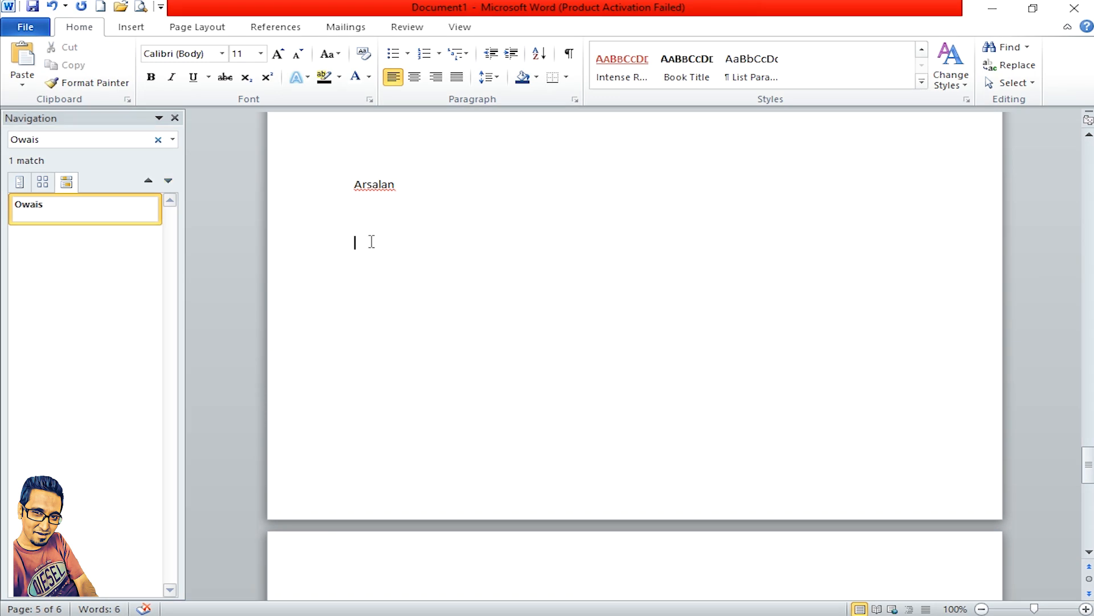
text(Owais)
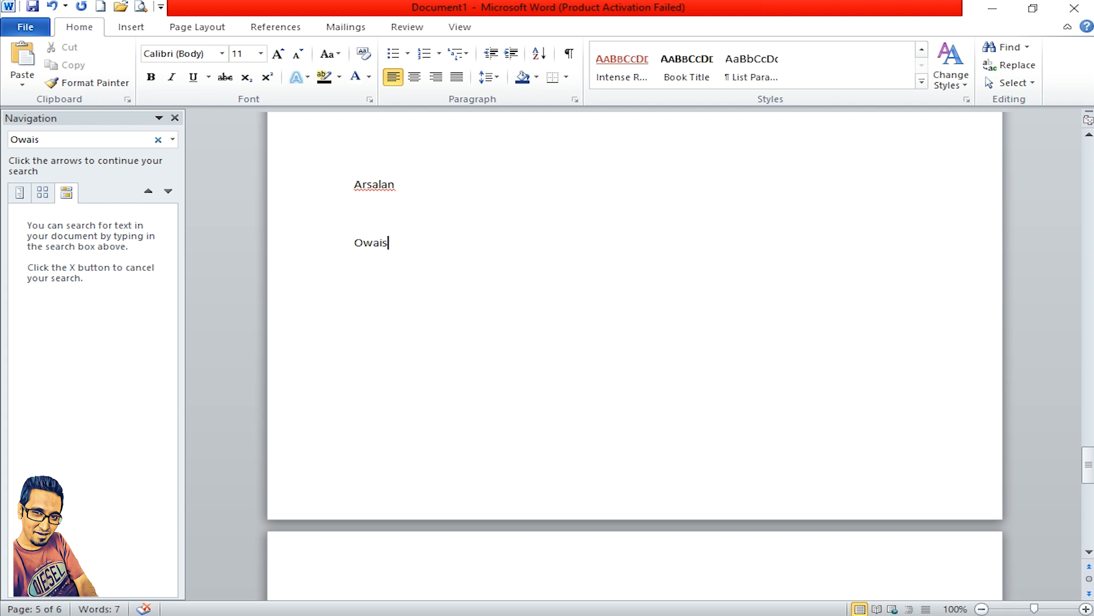
click(45, 138)
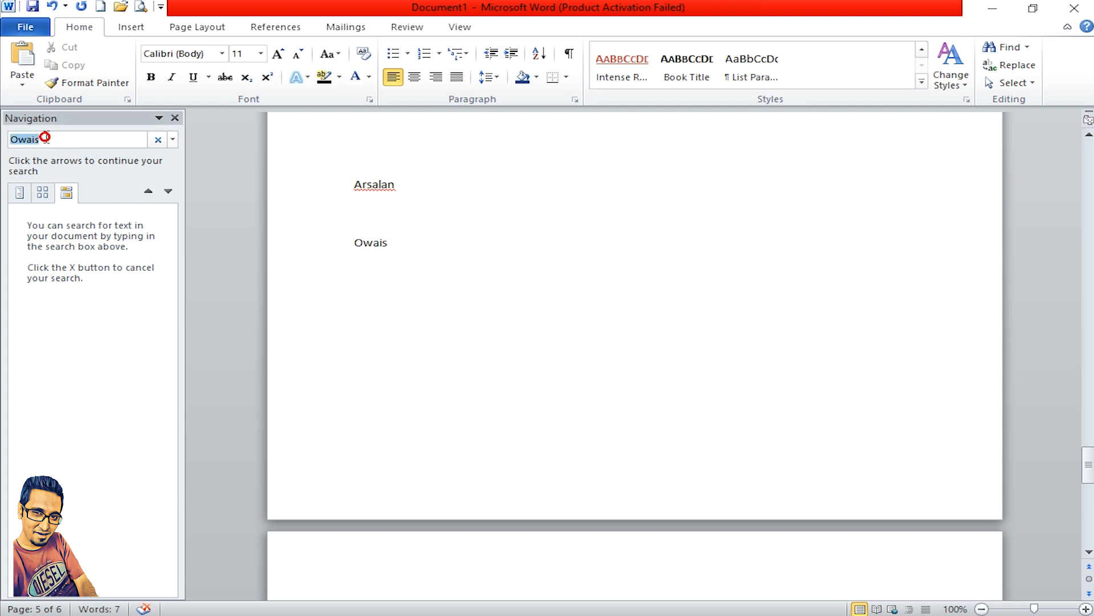
key(Return)
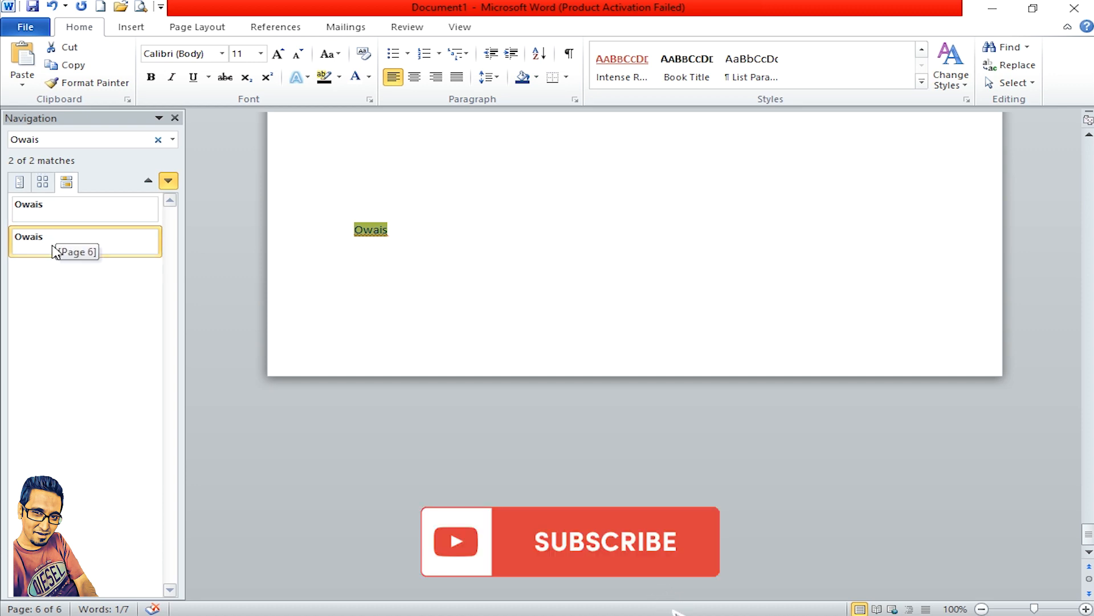
Step: Go back and forth between the search matches on pages 5 and 6
click(74, 213)
click(74, 238)
click(74, 207)
click(75, 229)
click(80, 220)
click(86, 243)
click(86, 213)
click(80, 245)
click(82, 213)
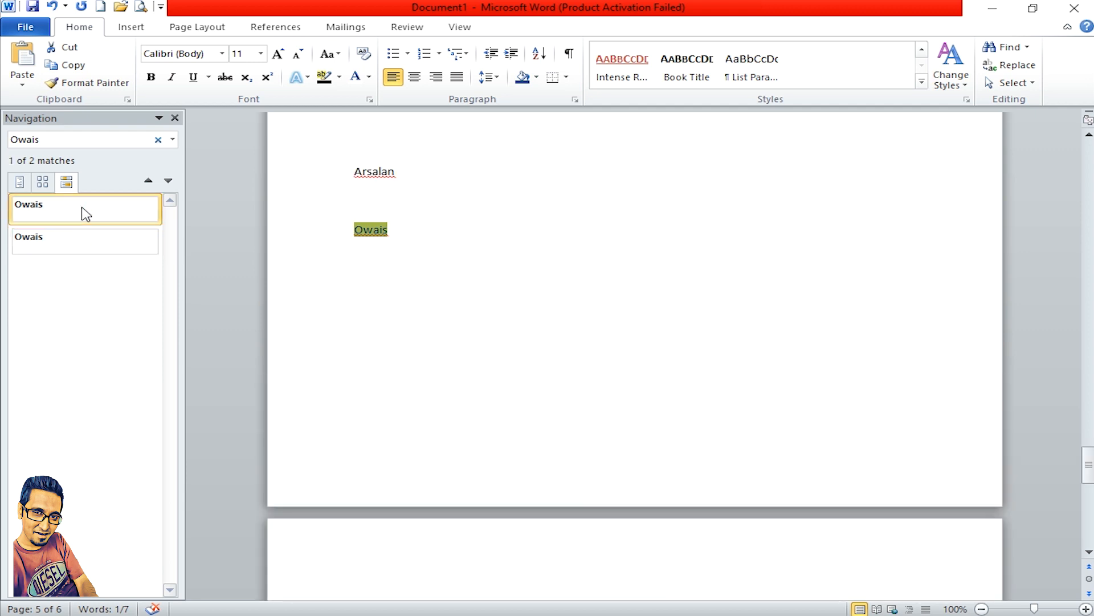
Step: Close the search navigation view and use Go To to jump to page 1 of the document
click(1028, 47)
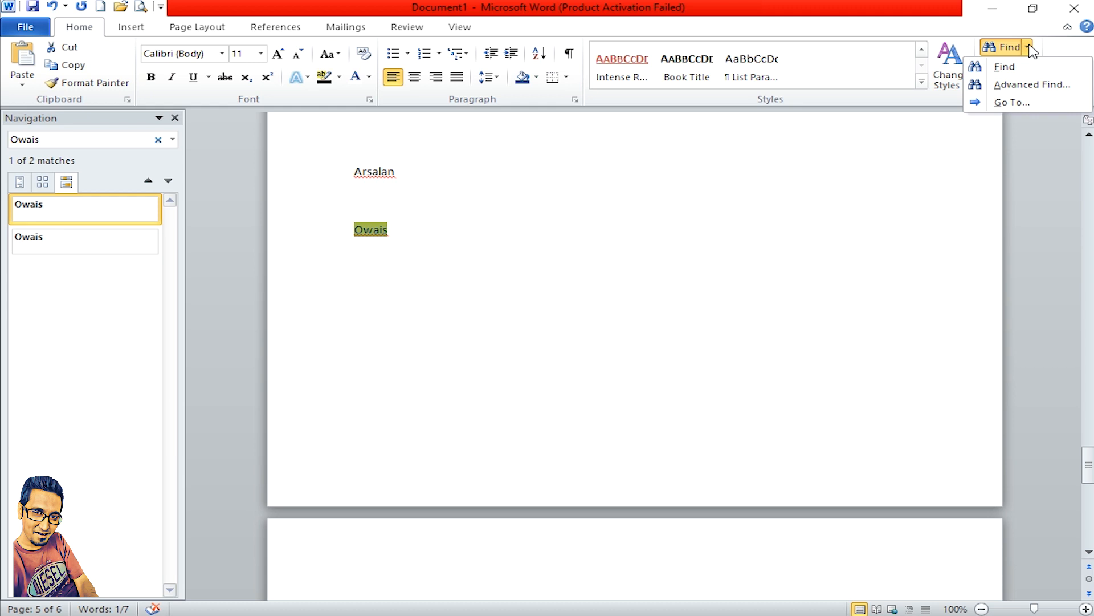
click(1028, 47)
click(1029, 46)
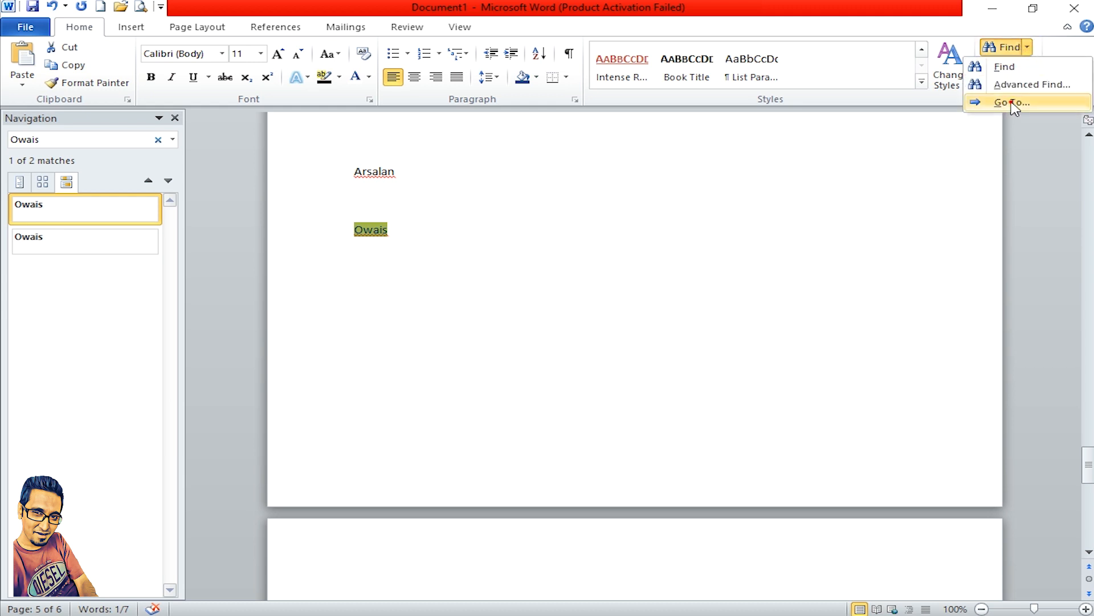
click(1012, 103)
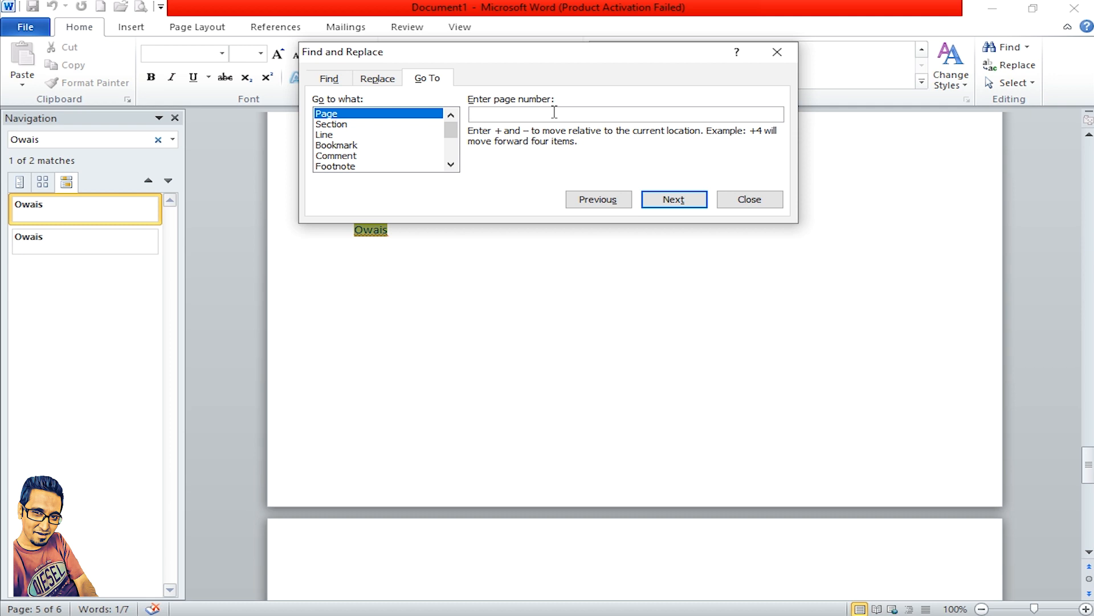
click(175, 118)
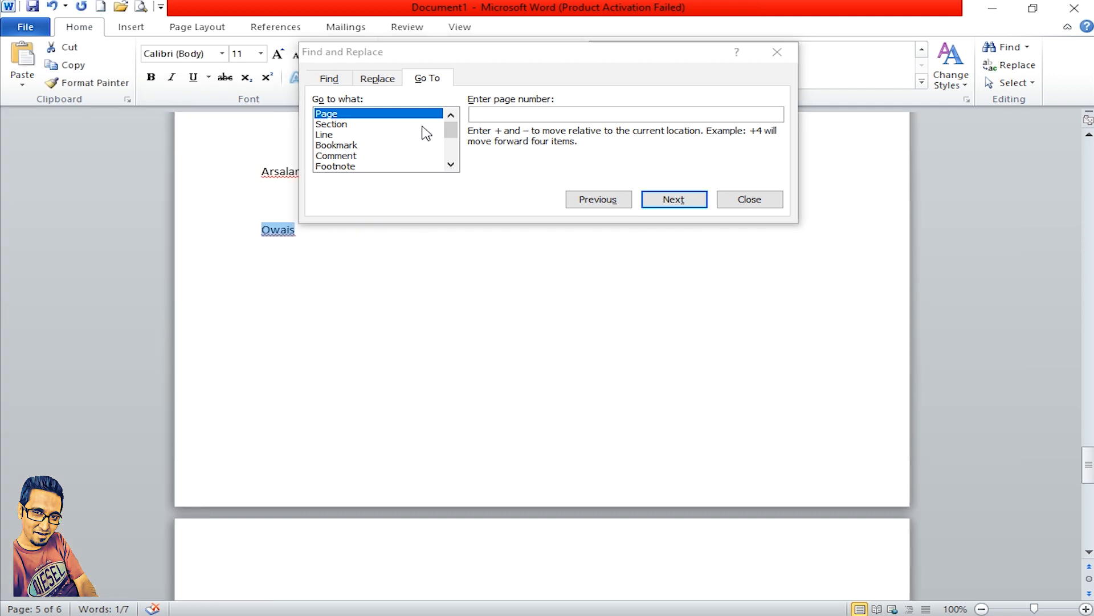
click(513, 115)
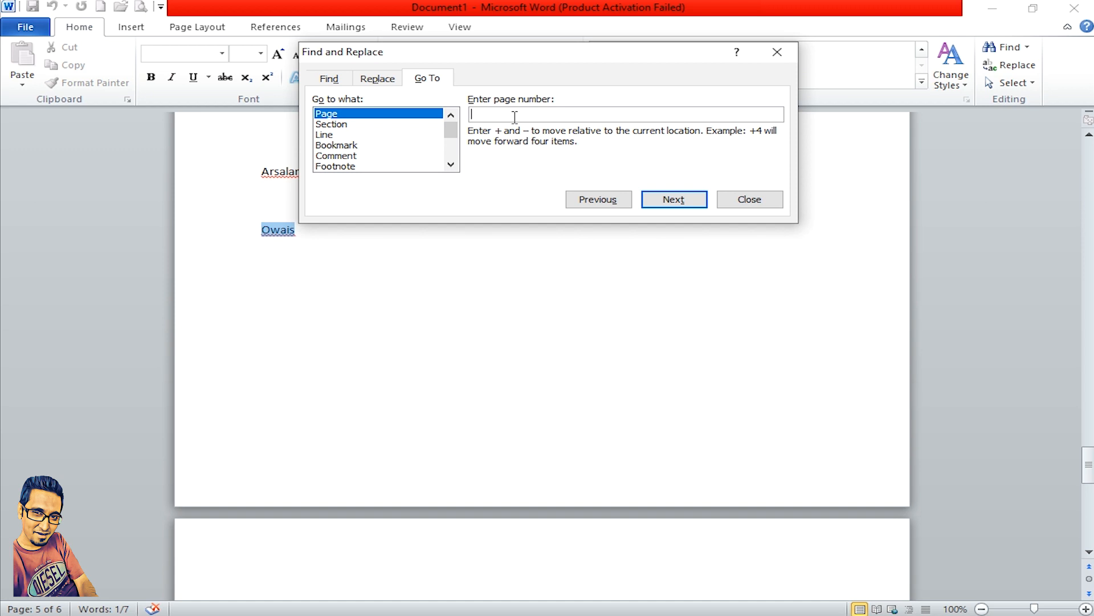
text(1)
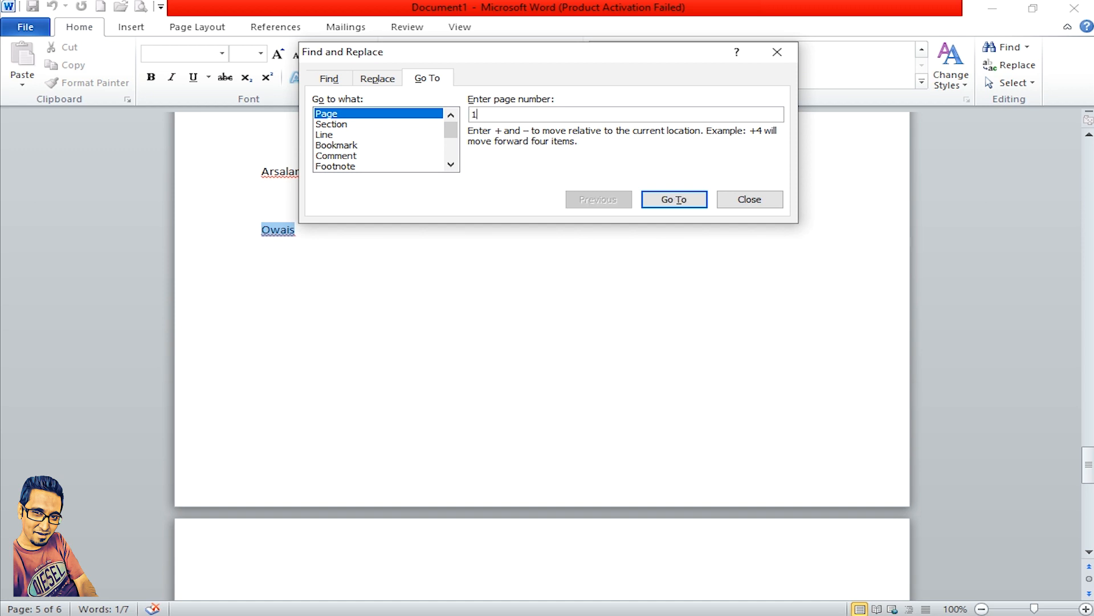
click(666, 200)
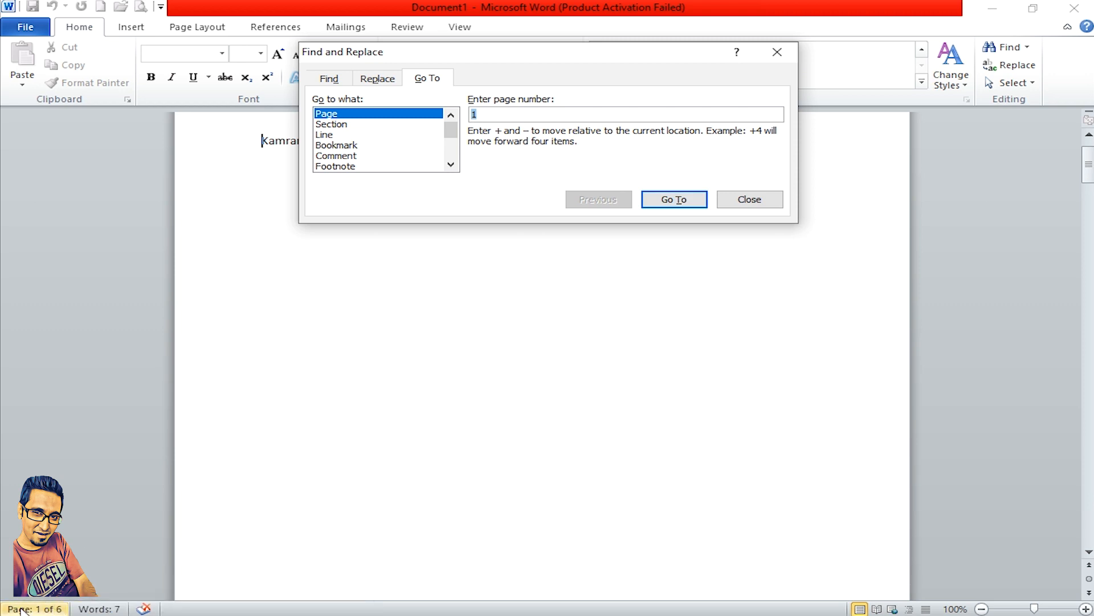
Step: Use Go To to jump to page 4 and close the dialog
drag(544, 116, 39, 84)
text(4)
click(673, 199)
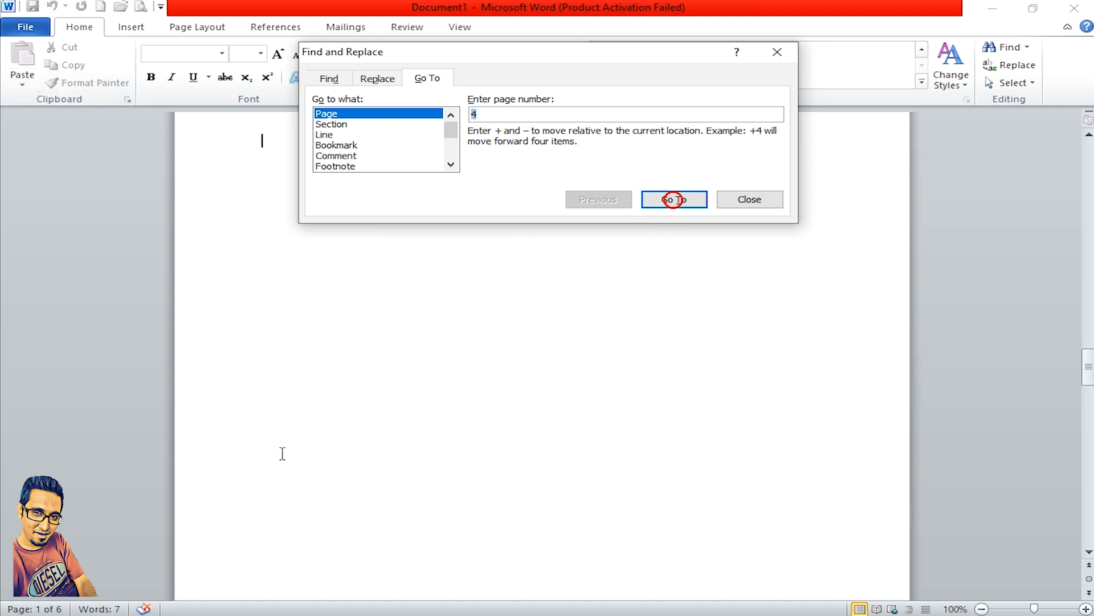
click(690, 201)
click(739, 208)
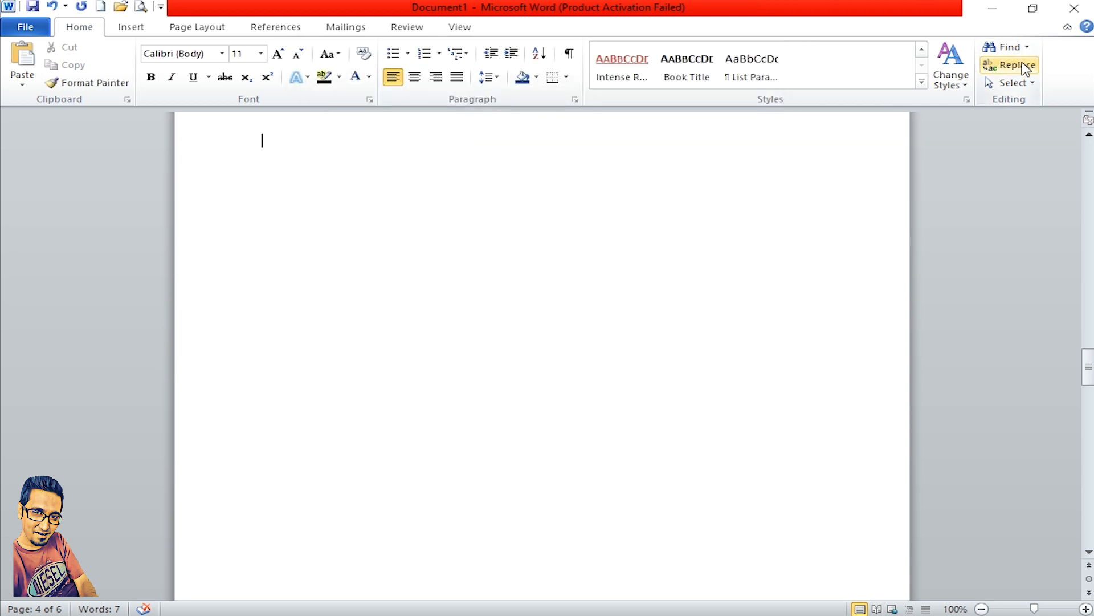
Step: Set up a Replace that finds the previously searched name and substitutes "Software Engineer"
scroll(371, 217, up, 10)
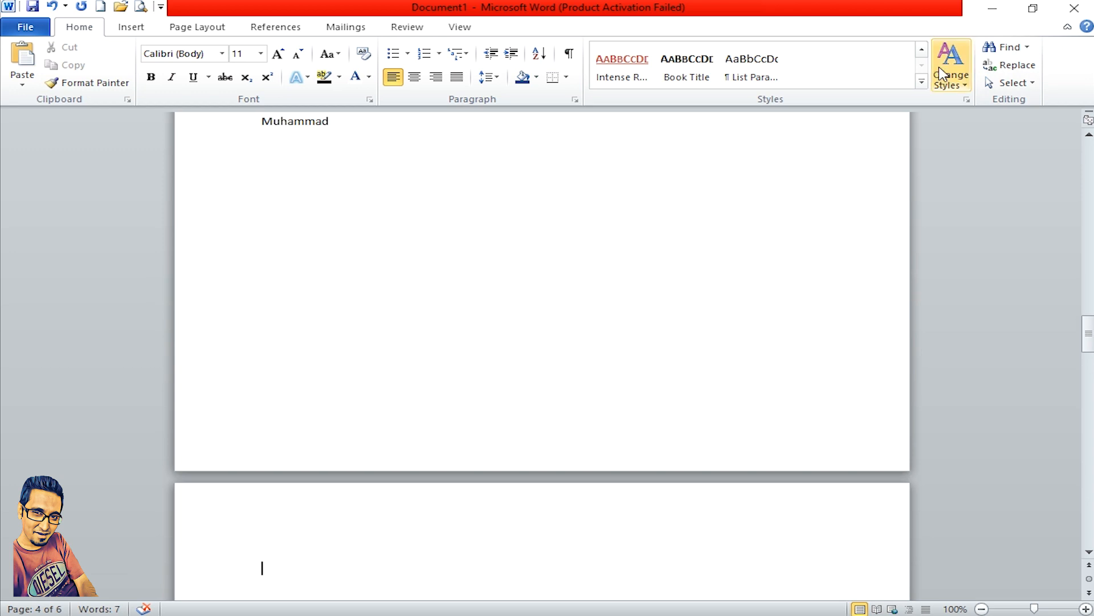
click(1019, 65)
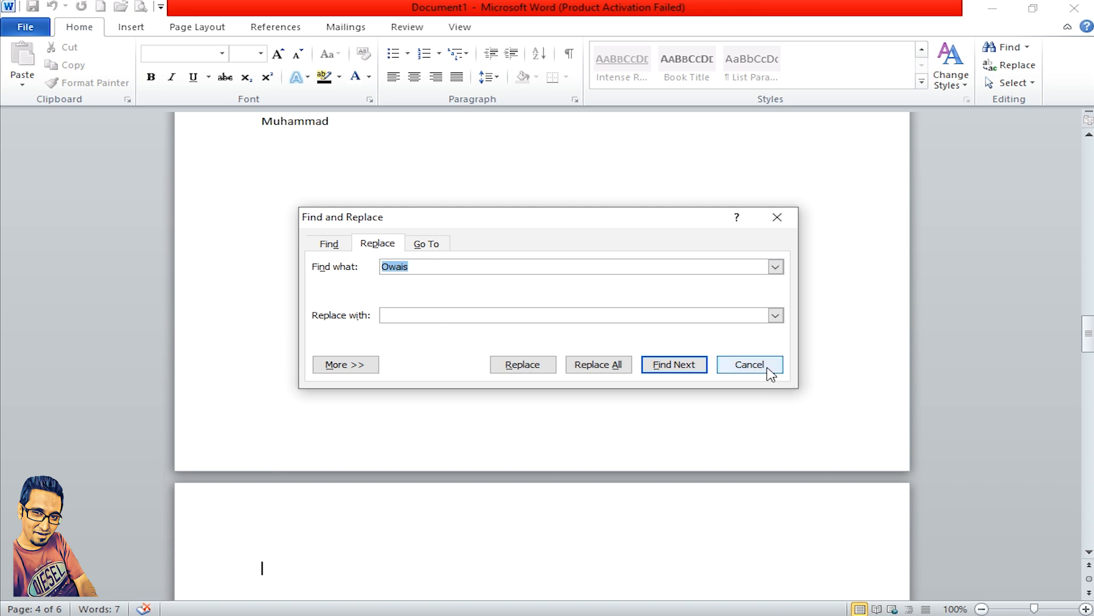
click(407, 316)
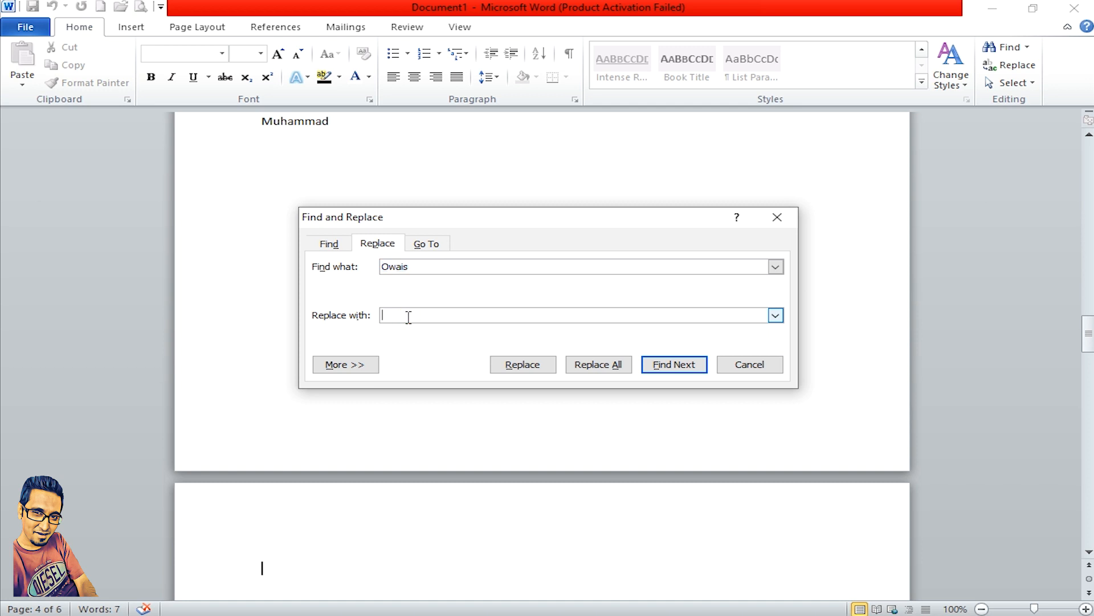
text(Software Engineer)
double_click(427, 267)
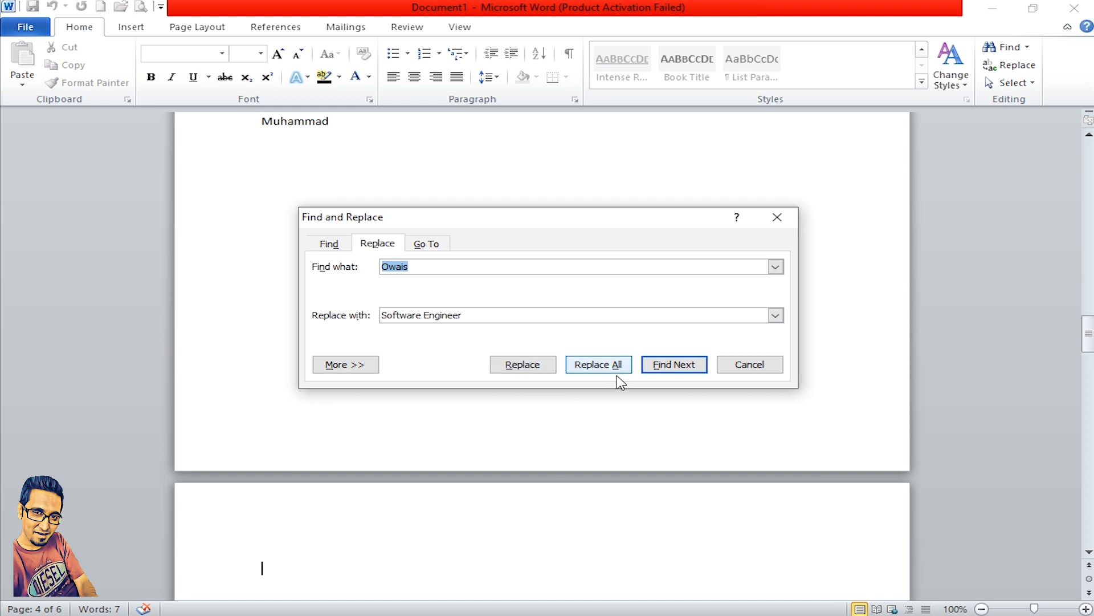
Step: Find and replace the name's occurrence on page 5 individually, and replace all remaining occurrences
click(681, 367)
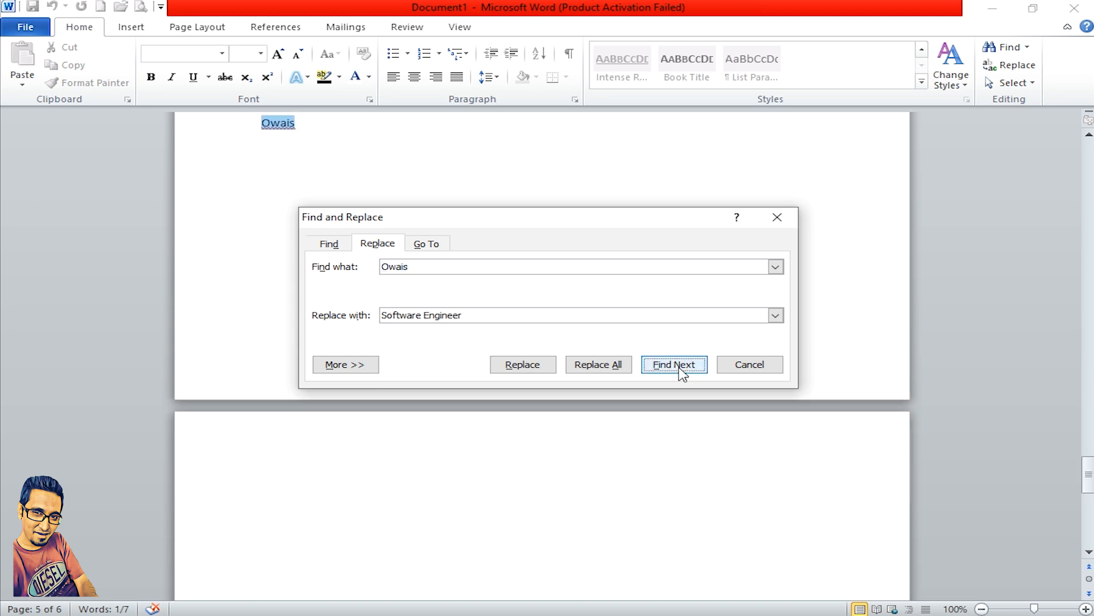
click(523, 364)
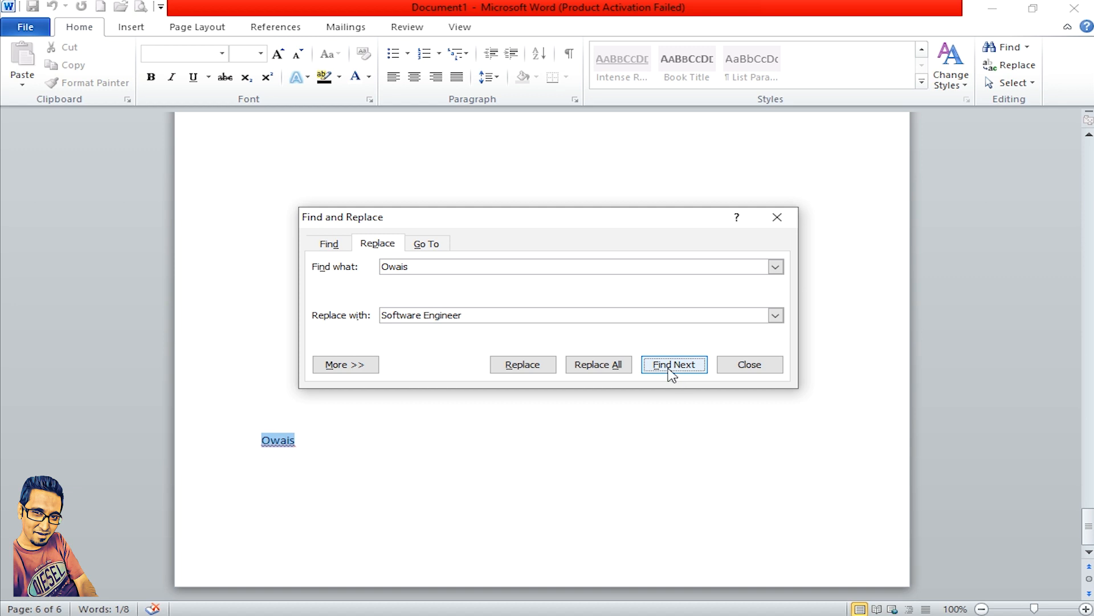
click(610, 366)
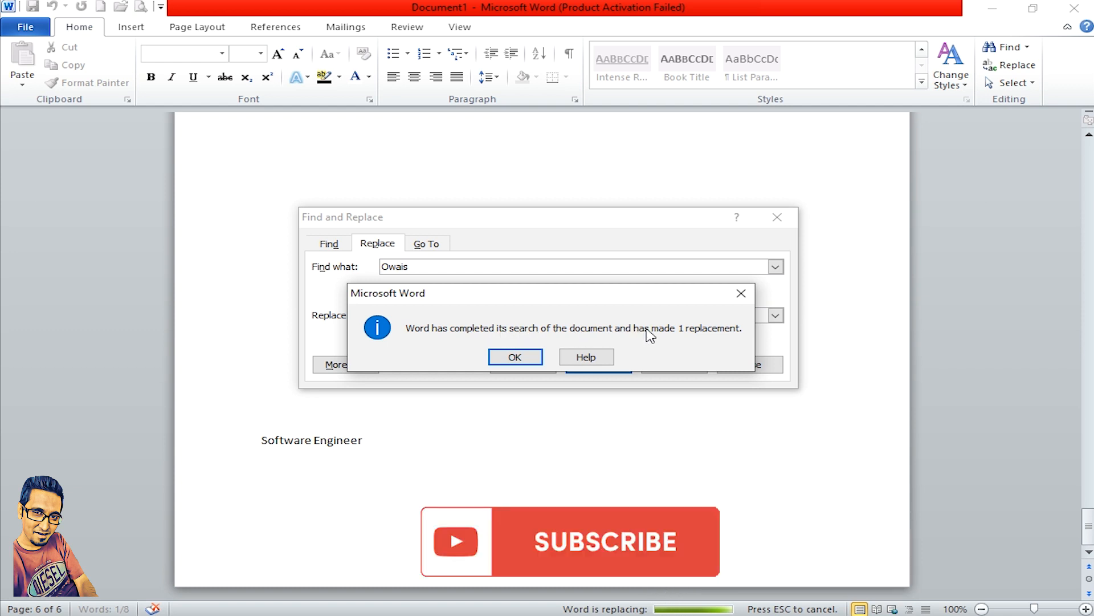
click(527, 357)
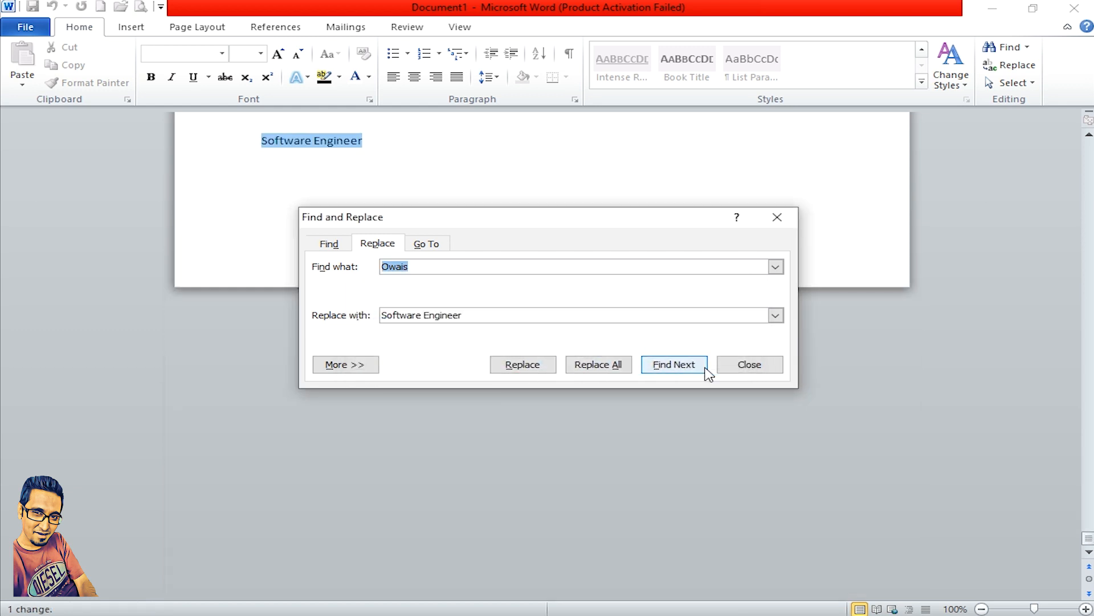
Step: Close the Find and Replace dialog and check the replaced text on page 5
click(740, 364)
scroll(313, 340, up, 6)
scroll(350, 525, down, 1)
scroll(344, 515, up, 3)
scroll(344, 518, down, 2)
scroll(345, 516, up, 2)
scroll(344, 515, up, 5)
click(318, 390)
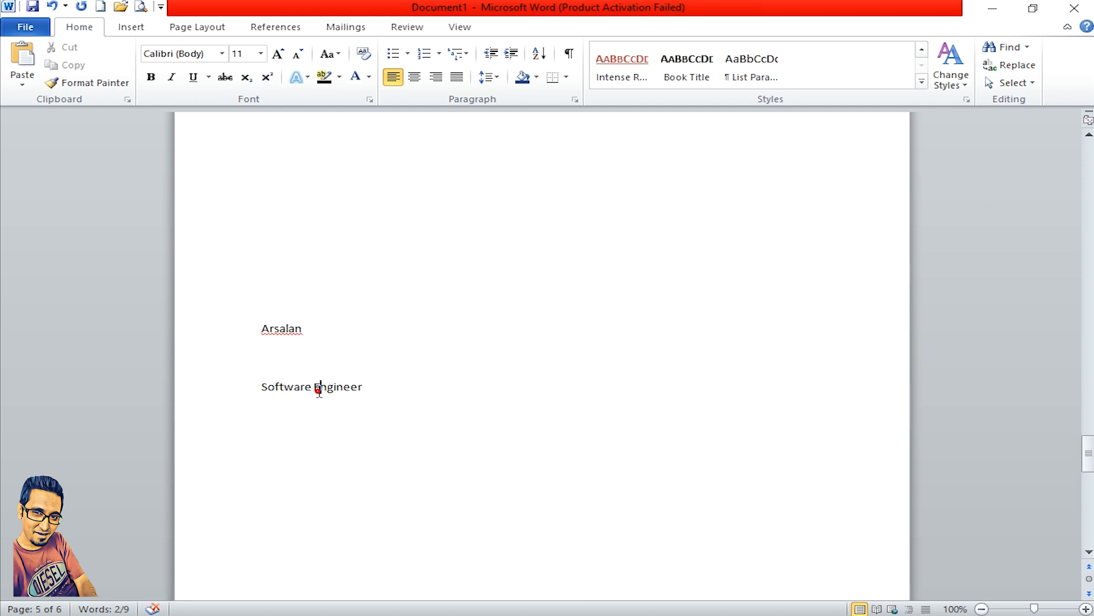
Step: Copy the full name on page 1 and paste it nine times, once beside the original and on eight new lines below
scroll(373, 396, up, 20)
scroll(374, 396, up, 20)
scroll(373, 395, up, 15)
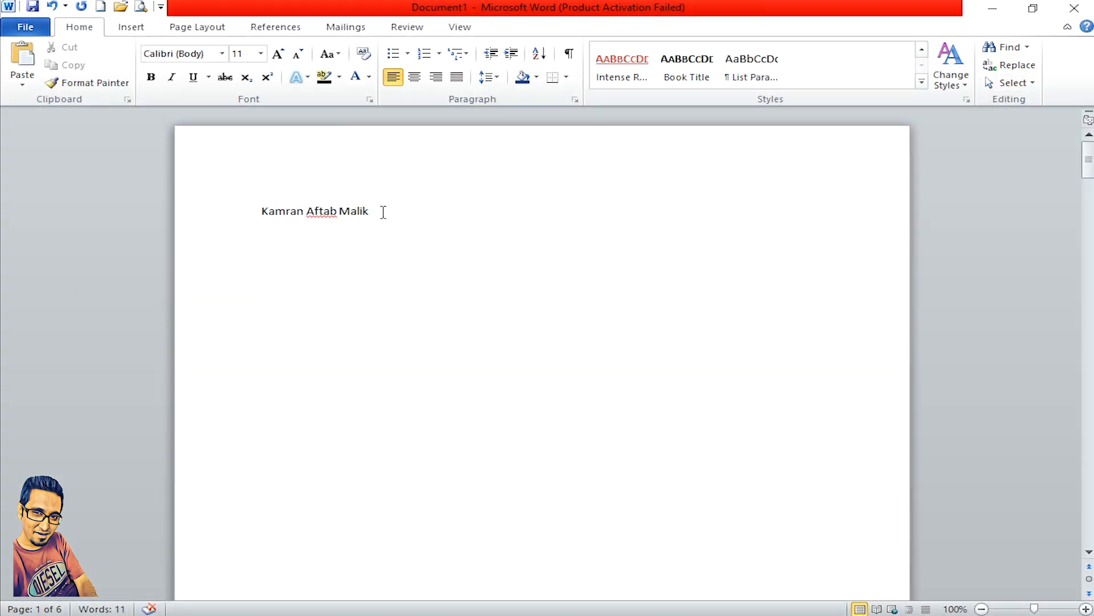
drag(374, 211, 280, 212)
key(ctrl+c)
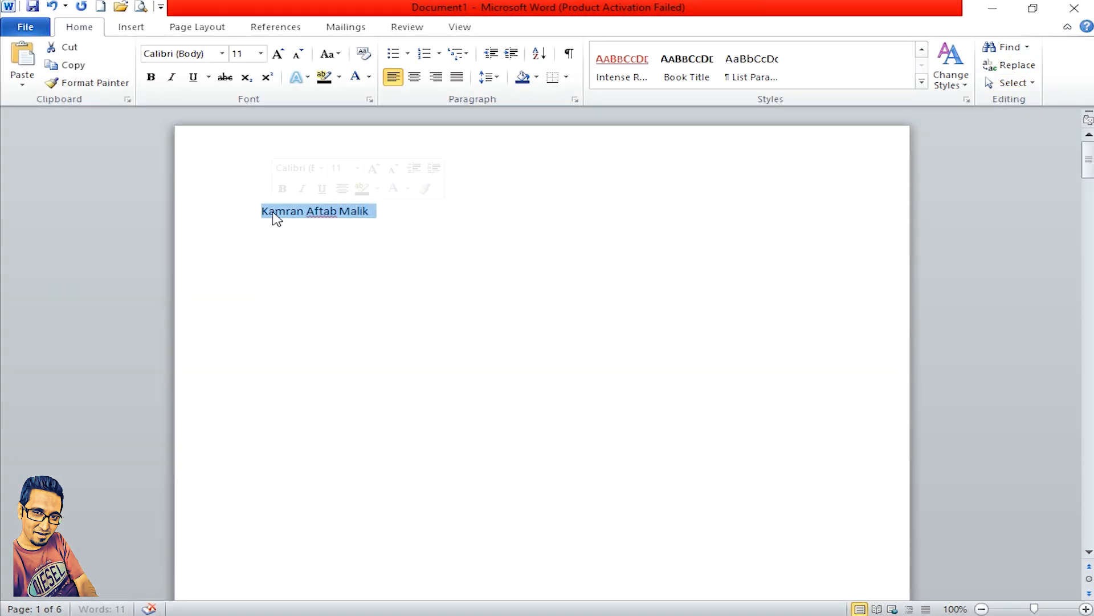
click(383, 211)
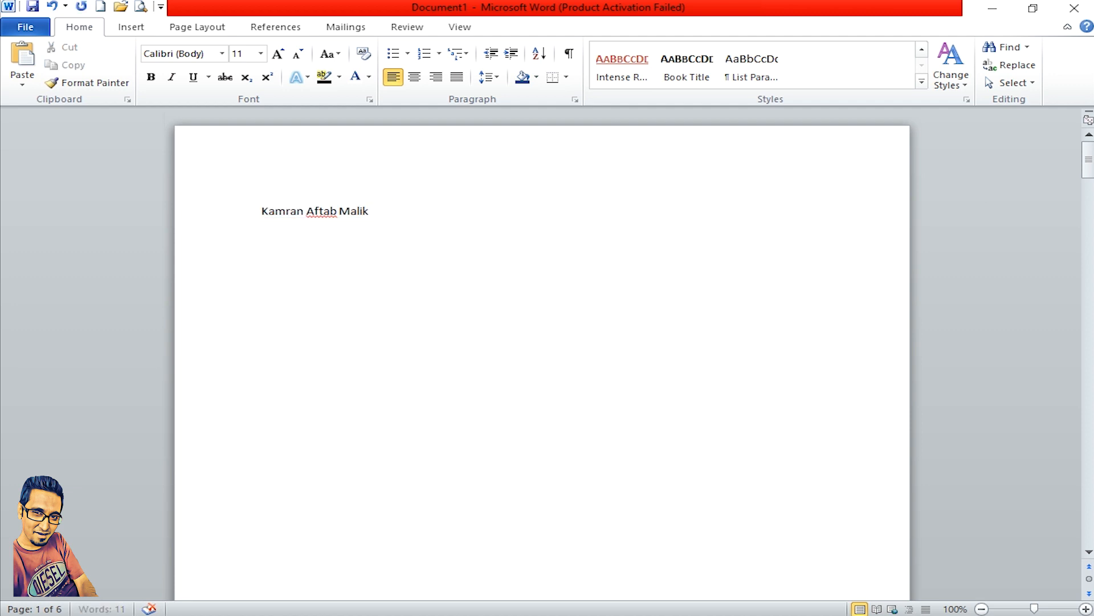
key(ctrl+v)
key(Return)
key(ctrl+v)
key(Return)
key(ctrl+v)
key(Return)
key(ctrl+v)
key(Return)
key(ctrl+v)
key(Return)
key(ctrl+v)
key(Return)
key(ctrl+v)
key(Return)
key(ctrl+v)
key(Return)
key(ctrl+v)
Step: Paste the copied name six more times from the end of the second line, adding a line break after each copy
click(454, 225)
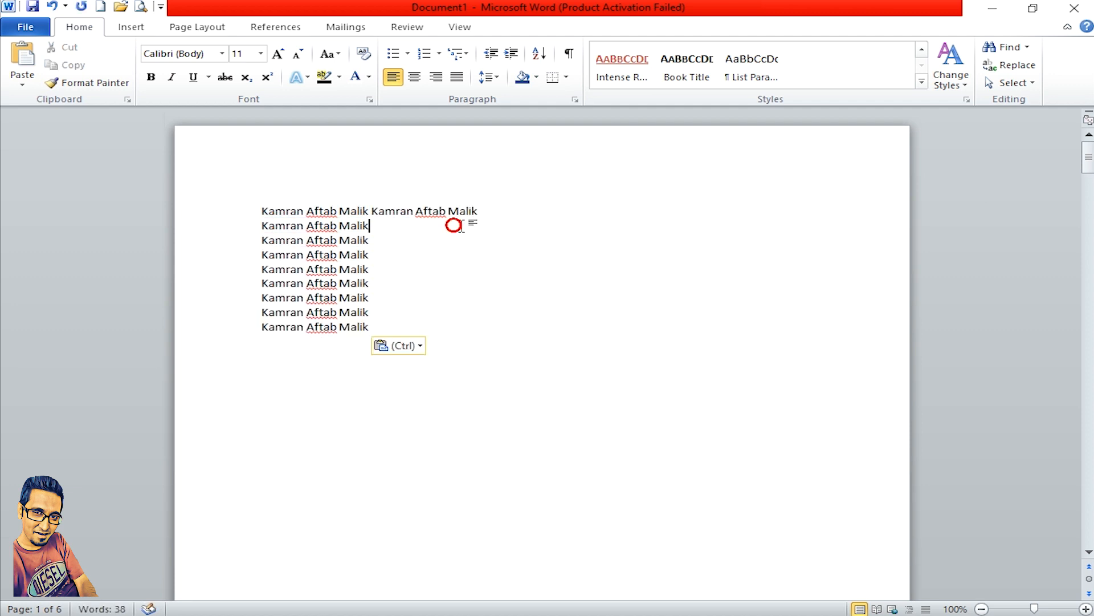
key(ctrl+v)
key(Return)
key(ctrl+v)
key(Return)
key(ctrl+v)
key(Return)
key(ctrl+v)
key(Return)
key(ctrl+v)
key(Return)
key(ctrl+v)
key(Return)
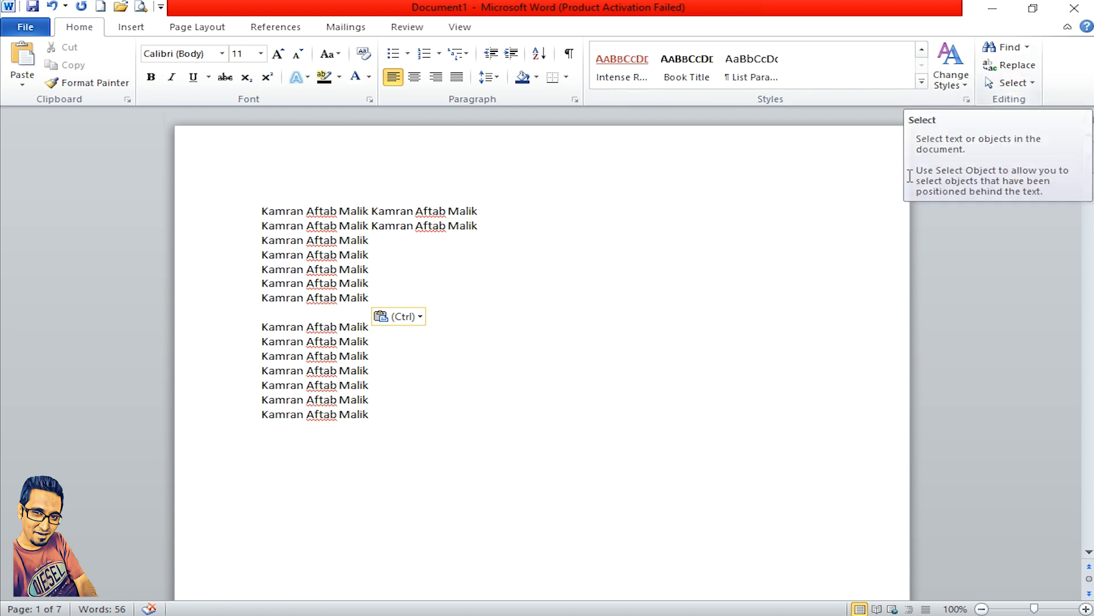
Step: Select all of the document's content with Select All
click(1015, 82)
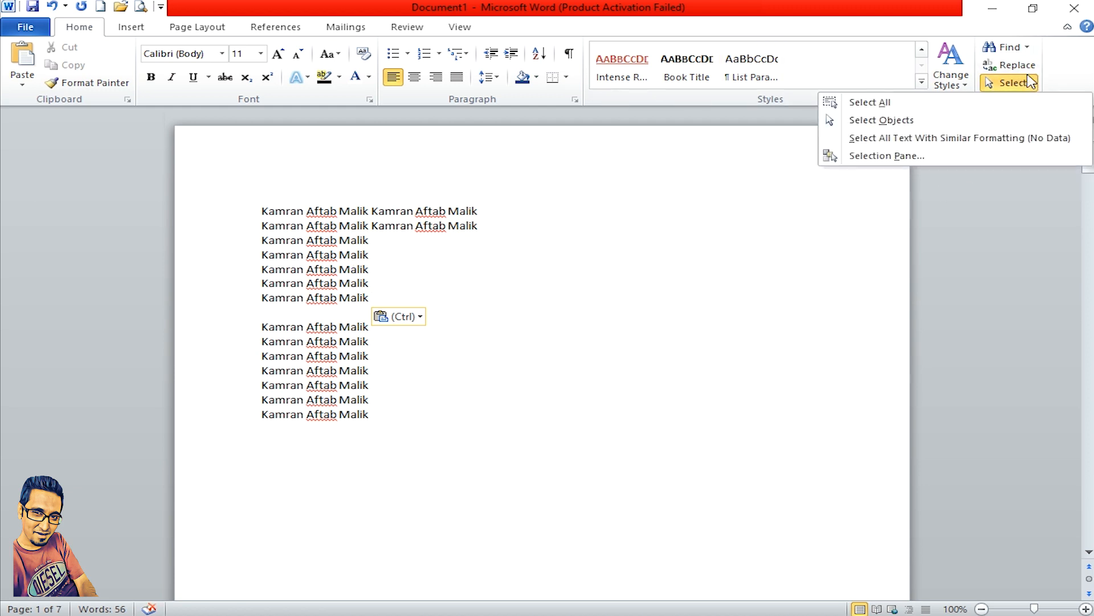
click(931, 103)
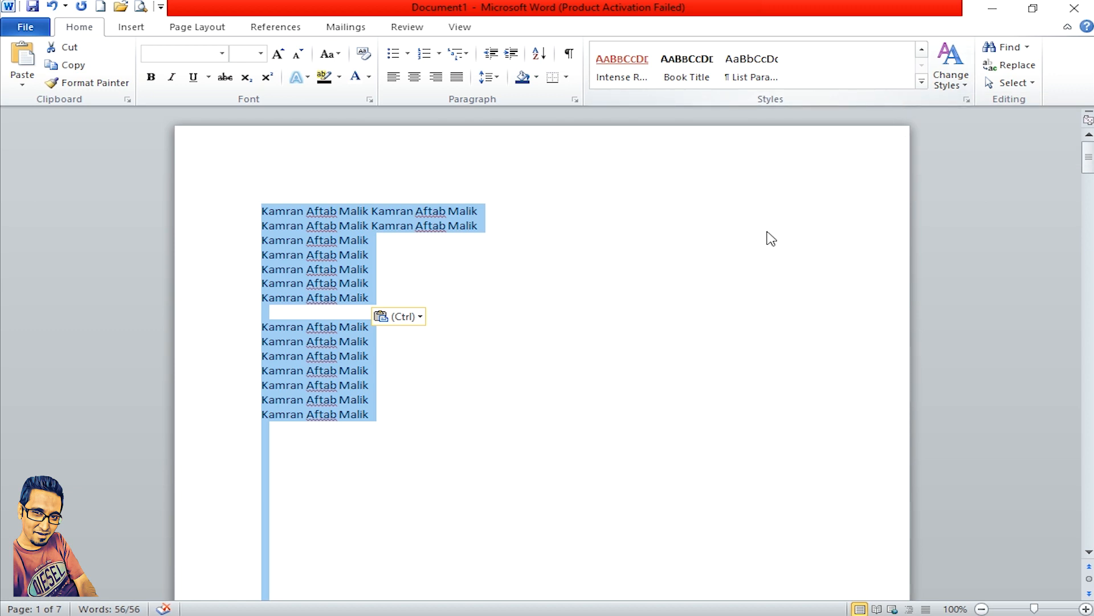